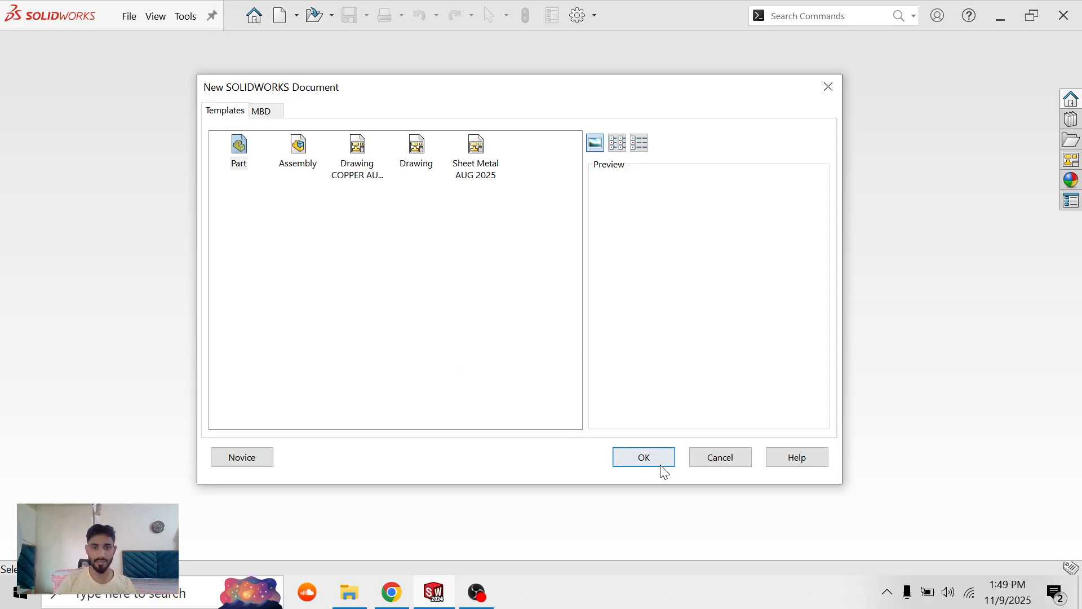
- Create a new part document and consult the dimensioned exercise drawing in Parts_and_Features_Practice_Updated.pdf
click(656, 460)
key(alt+Tab)
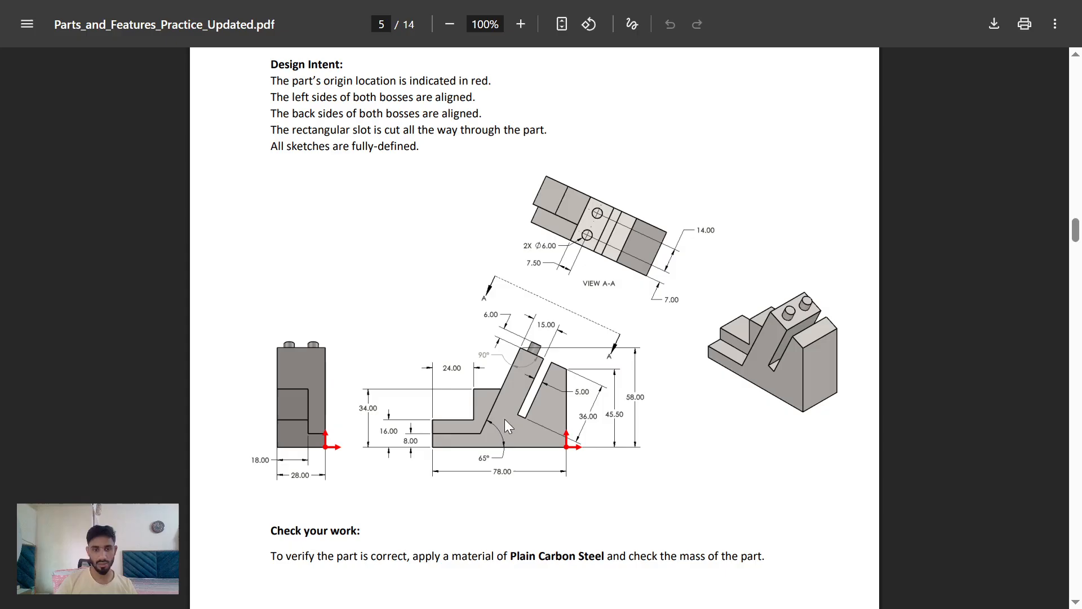
key(alt+Tab)
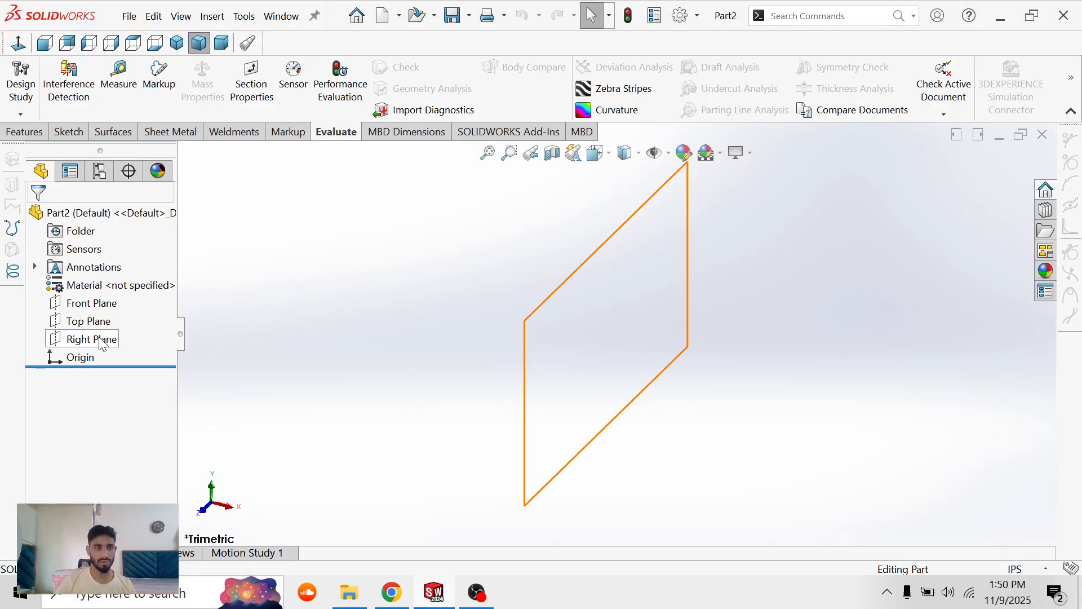
right_click(103, 343)
click(111, 317)
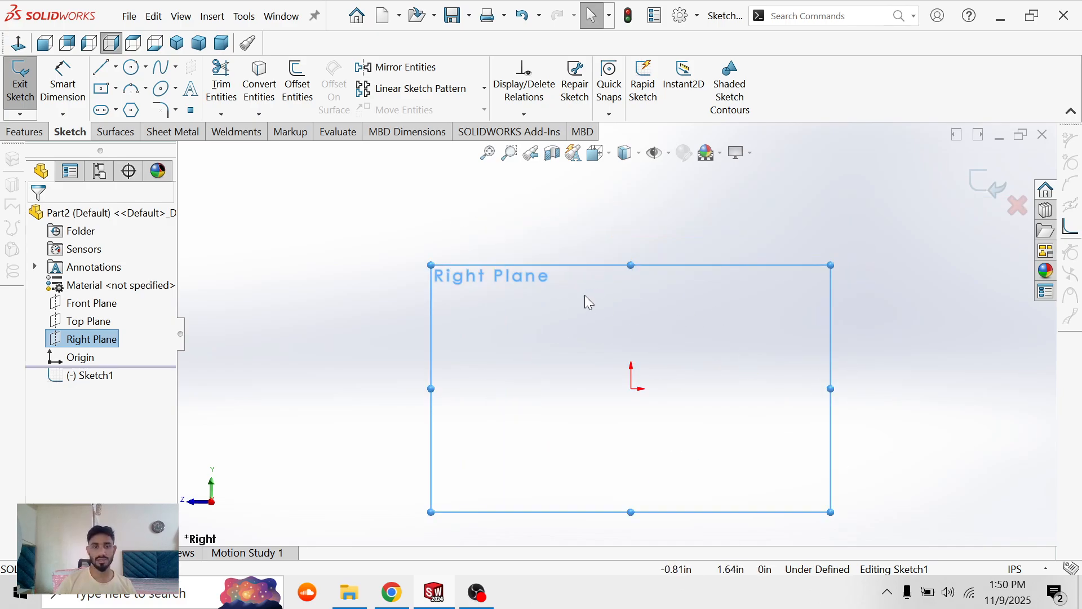
right_drag(585, 296, 586, 344)
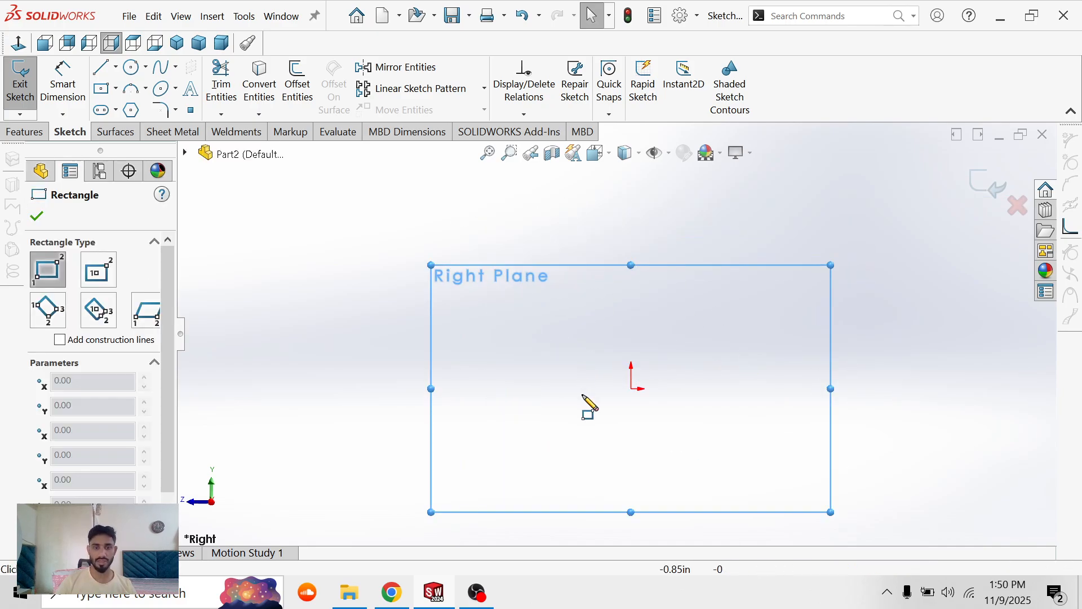
click(632, 388)
click(311, 188)
key(alt+Tab)
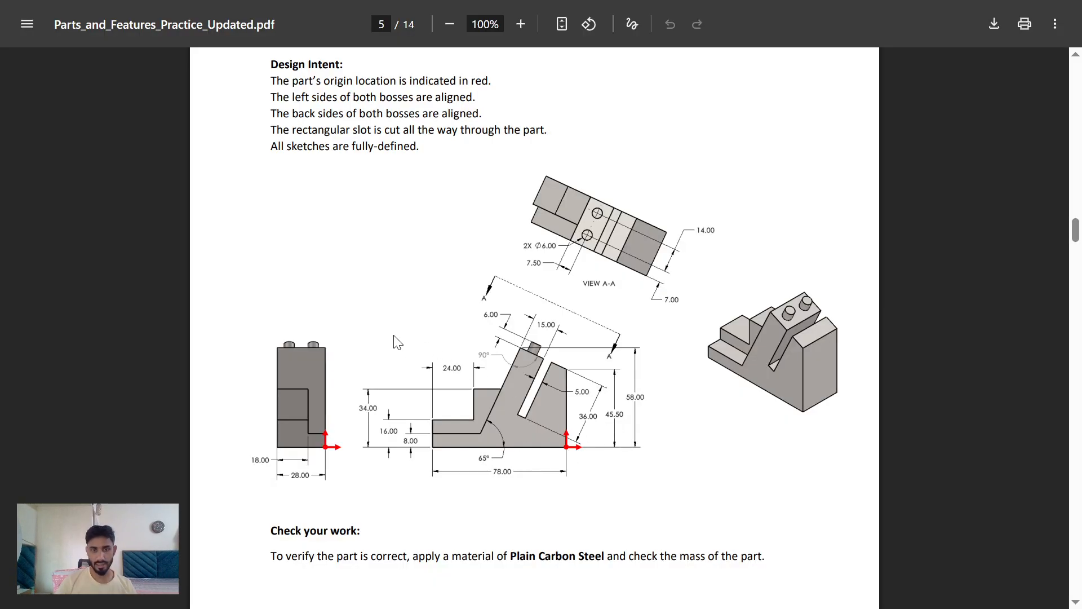
key(alt+Tab)
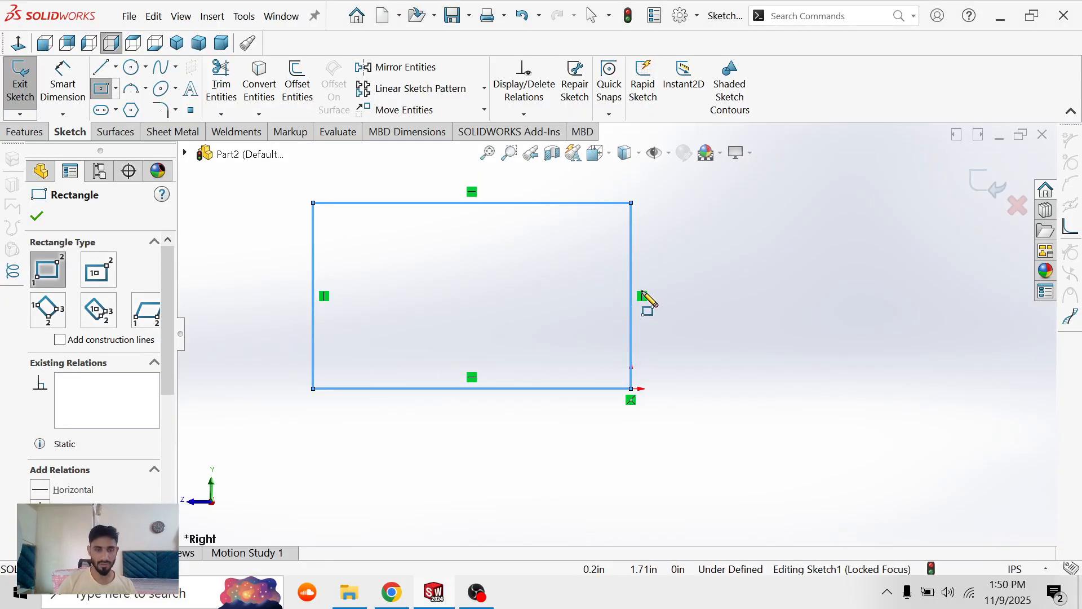
key(Escape)
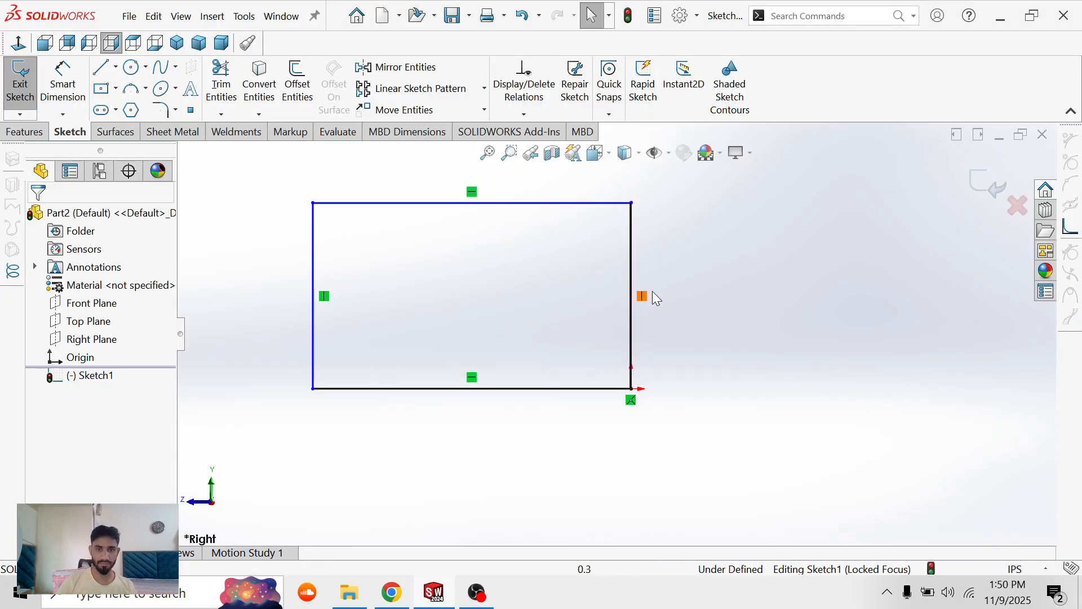
click(1018, 207)
click(563, 305)
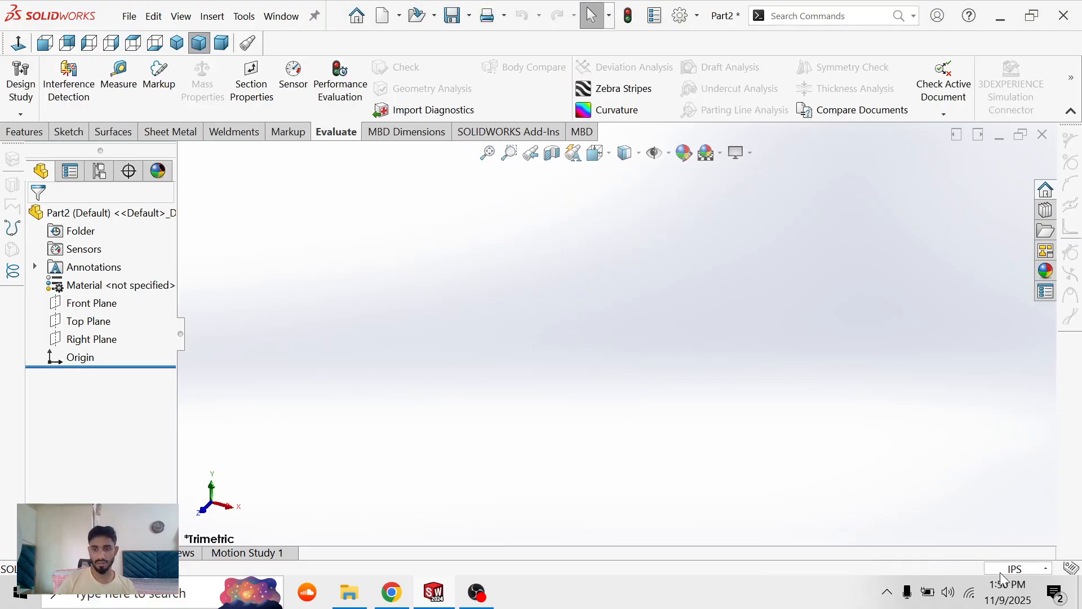
- Set the document units to MMGS and start a sketch on the Right Plane, consulting the profile in the PDF drawing
click(1001, 573)
click(965, 498)
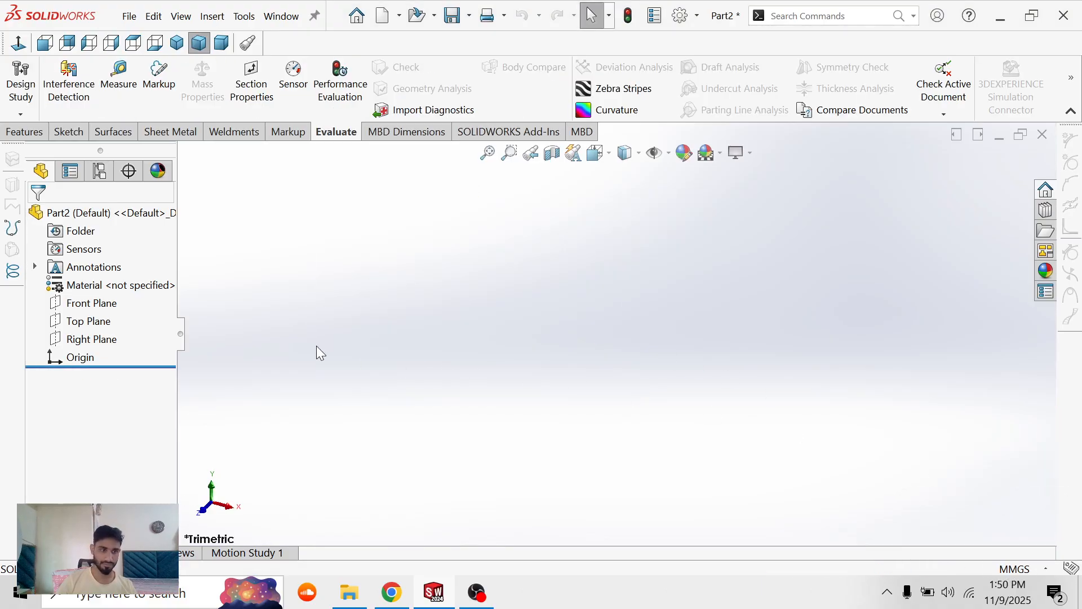
right_click(88, 340)
click(106, 319)
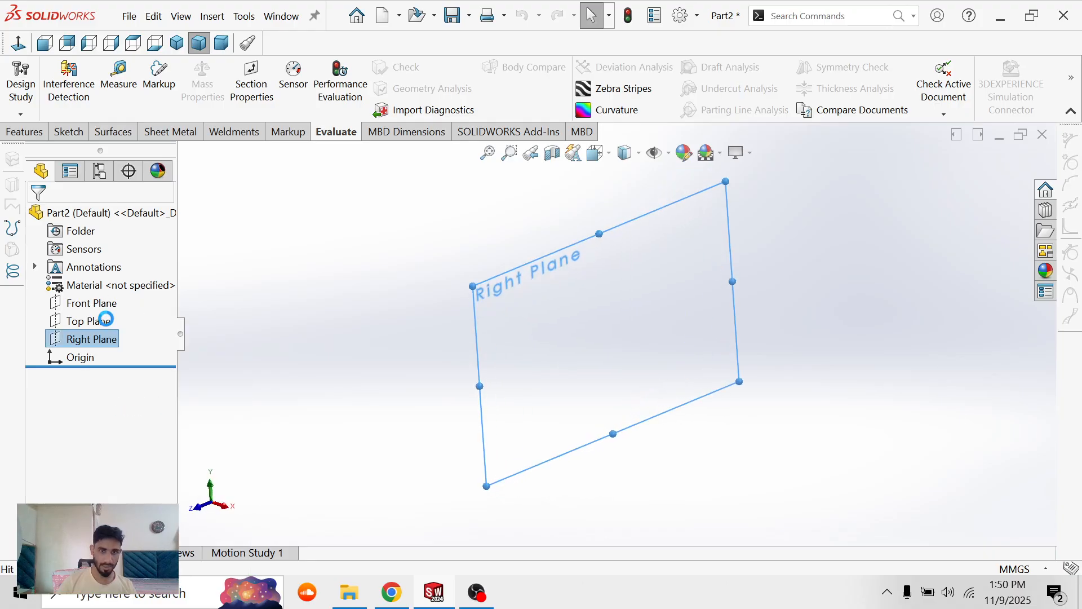
key(alt+Tab)
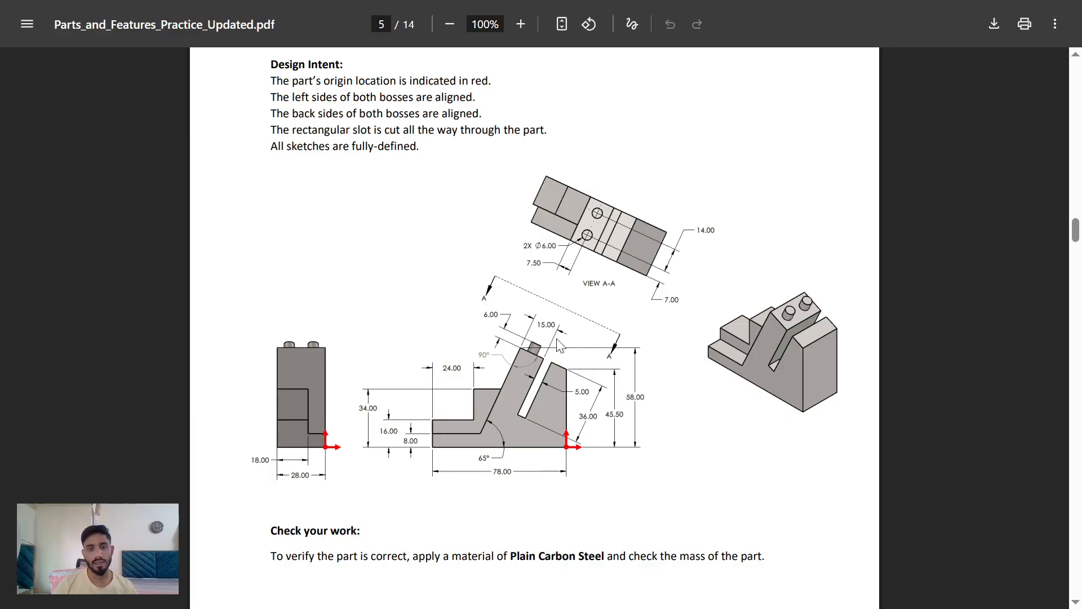
key(alt+Tab)
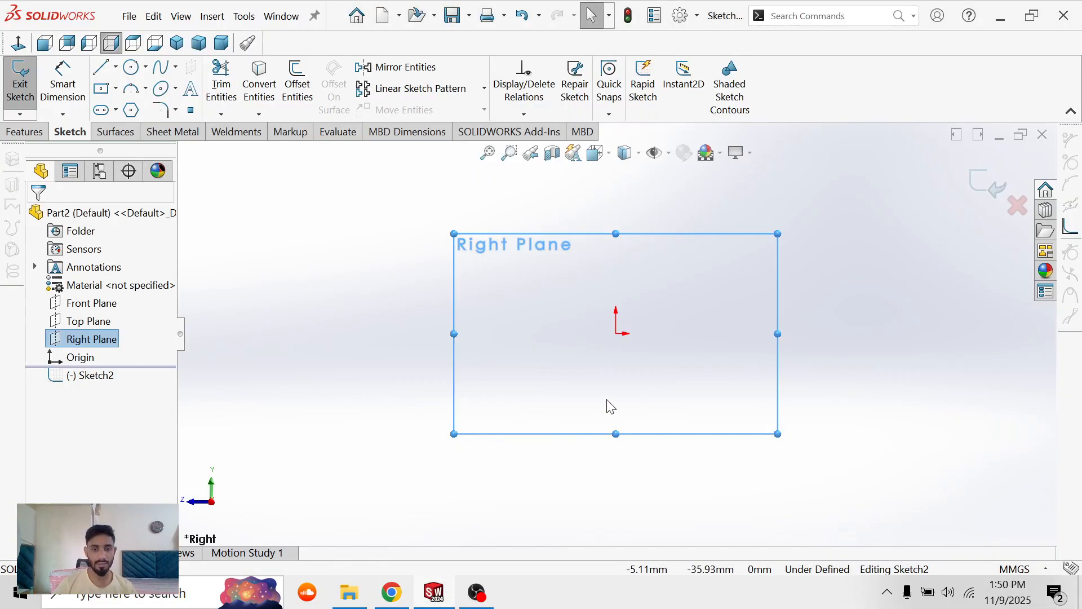
- Sketch a horizontal base line about 194 mm long from the origin toward positive Z with the Line tool
key(l)
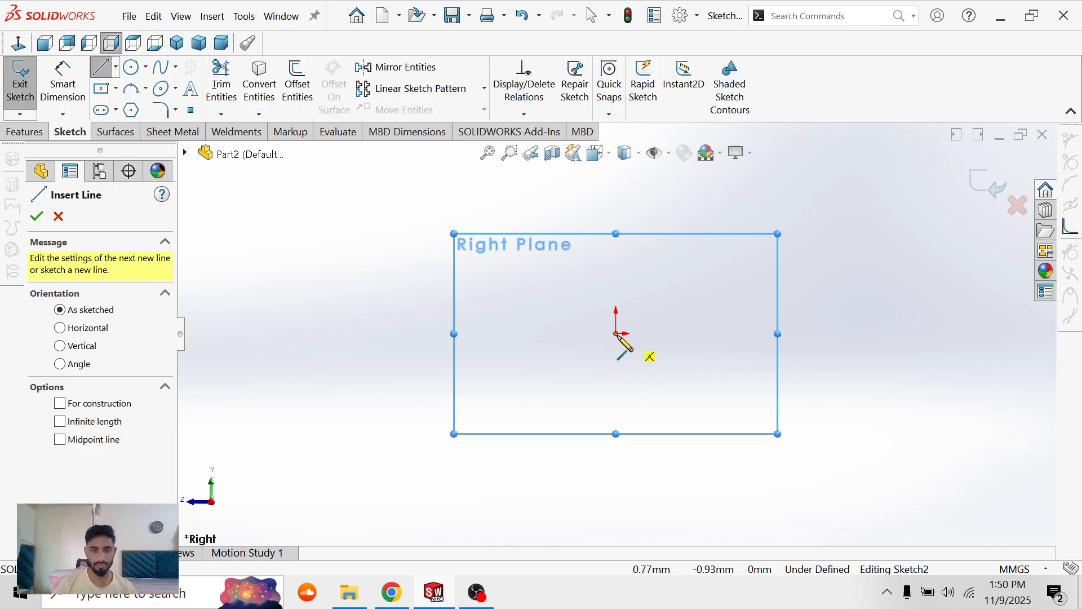
key(Escape)
right_drag(687, 351, 609, 361)
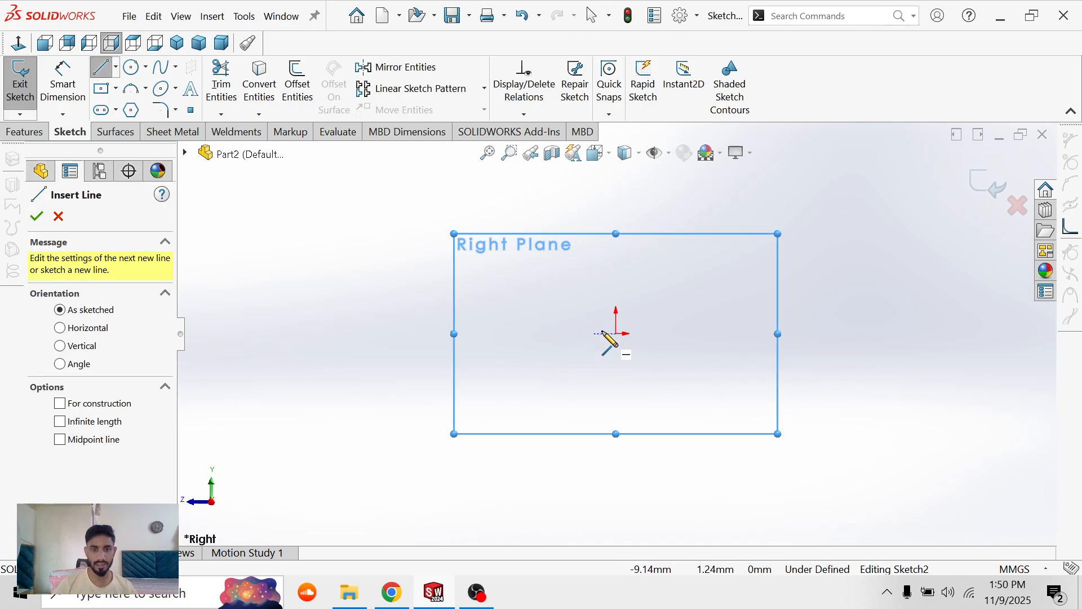
click(615, 334)
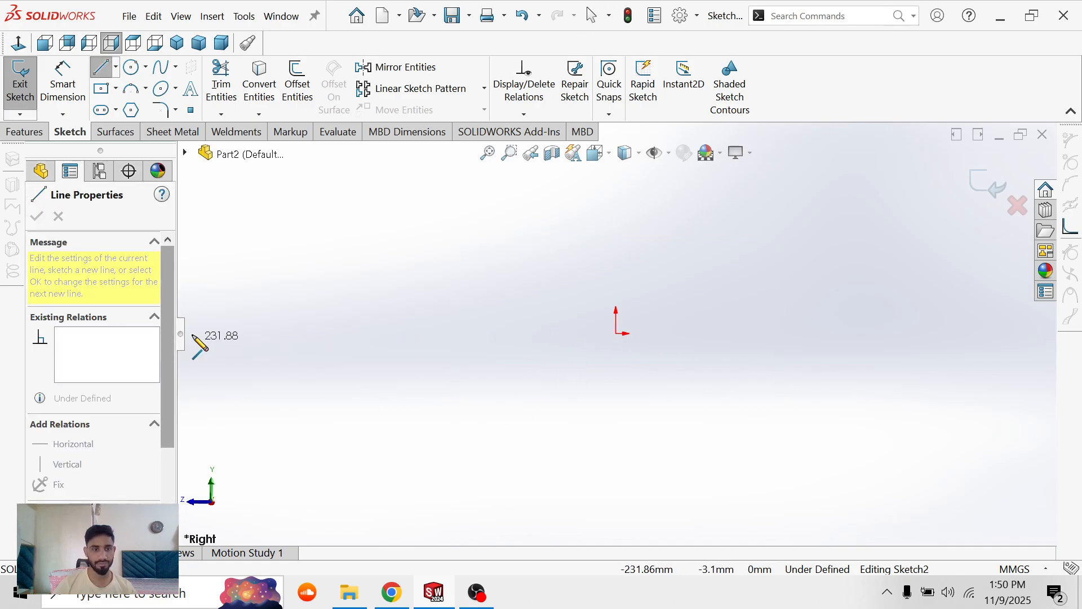
click(263, 334)
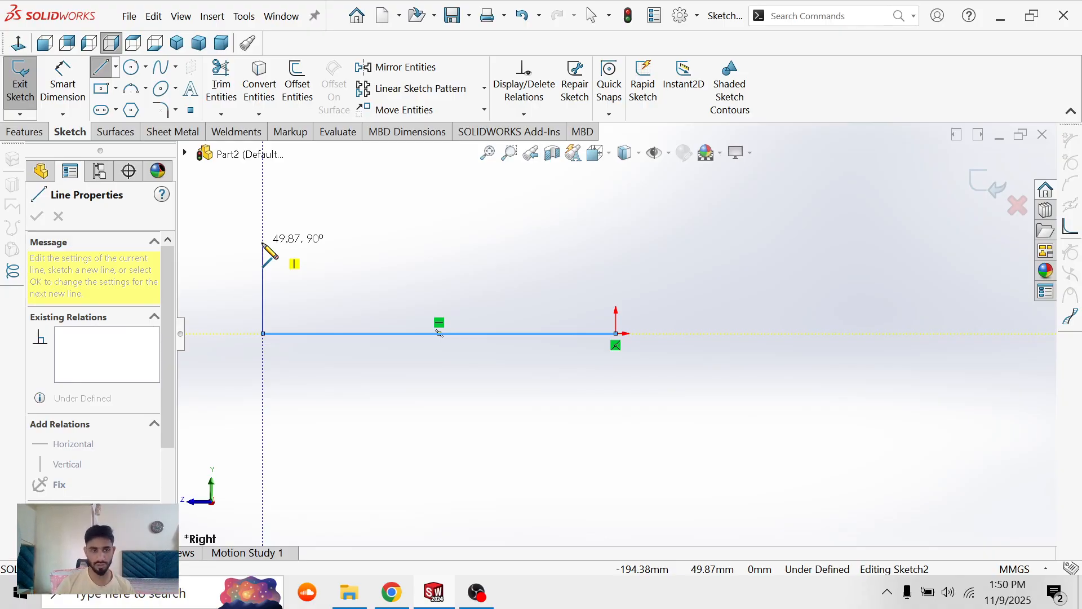
- Continue the profile with a vertical edge about 45 mm high and a horizontal ledge about 64 mm long, following the drawing
key(alt+Tab)
key(alt+Tab)
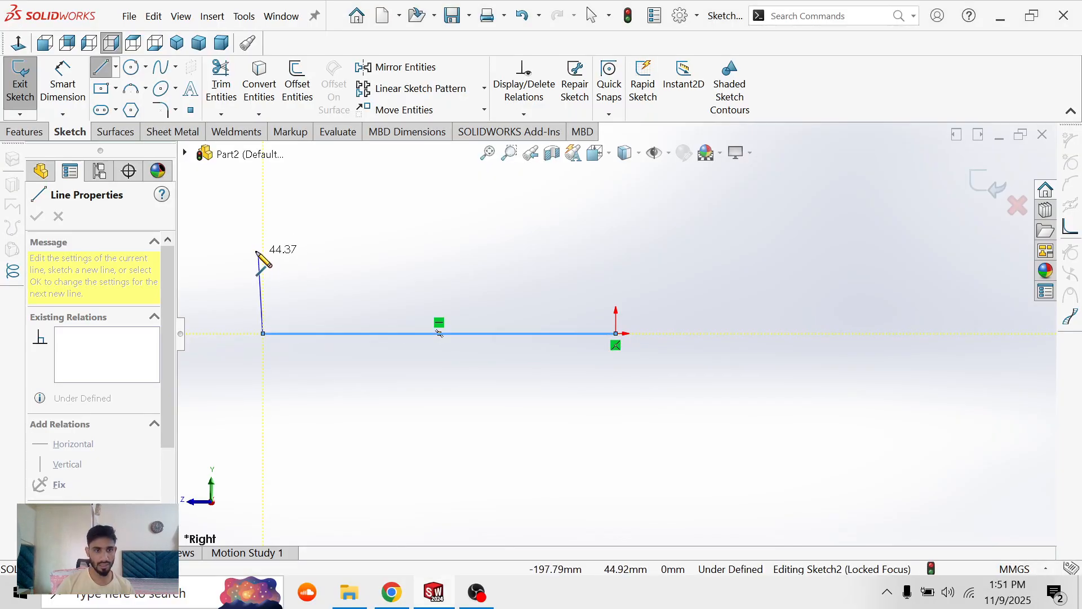
click(263, 252)
key(alt+Tab)
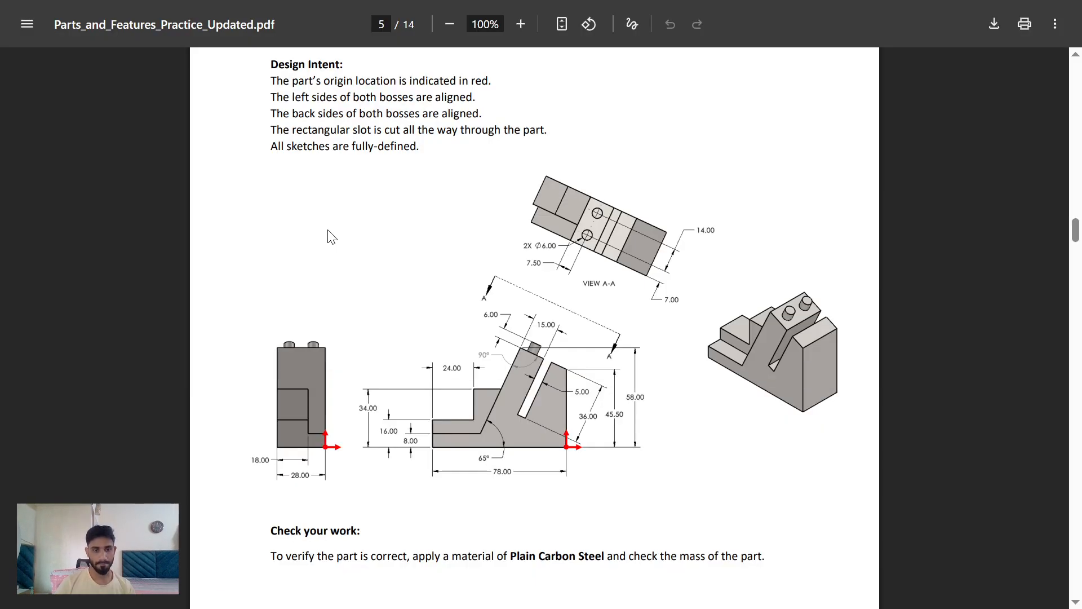
key(alt+Tab)
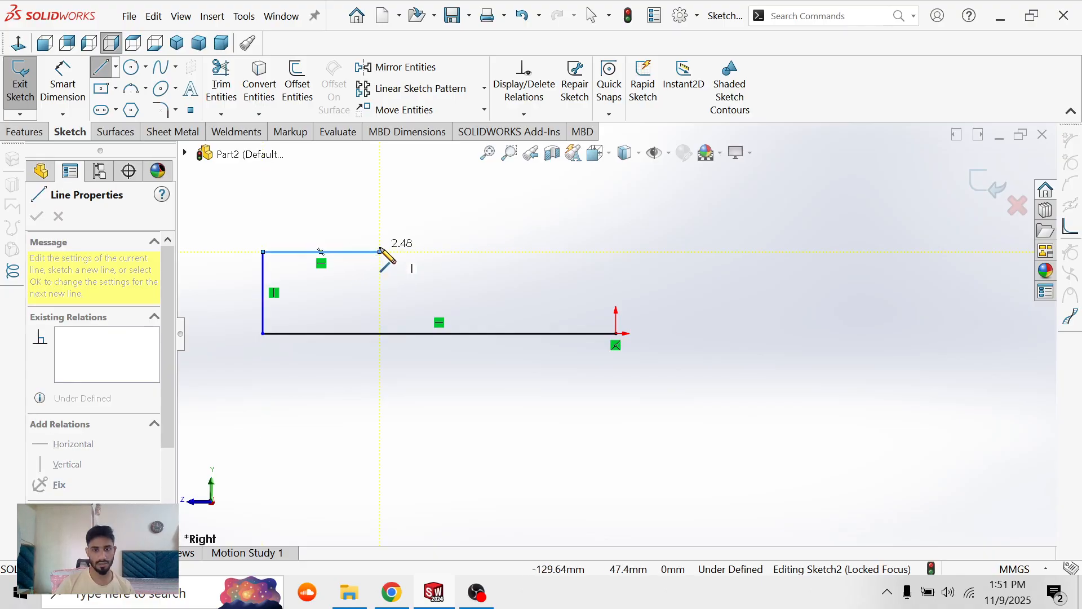
key(alt+Tab)
key(alt+Tab)
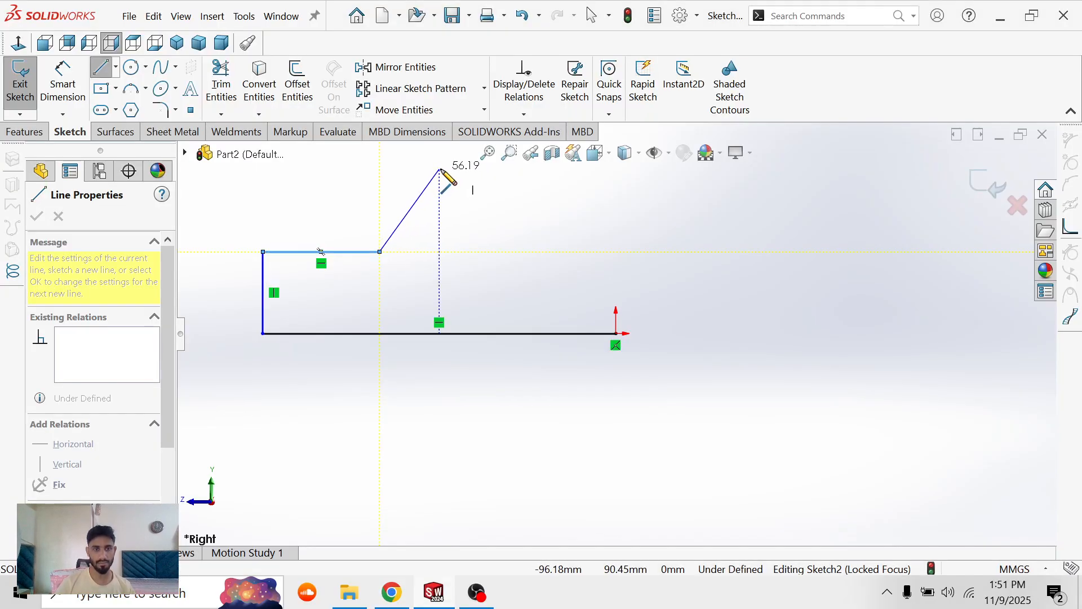
- Add the long inclined edge rising from the ledge and a perpendicular top edge about 28 mm long
scroll(440, 169, up, 3)
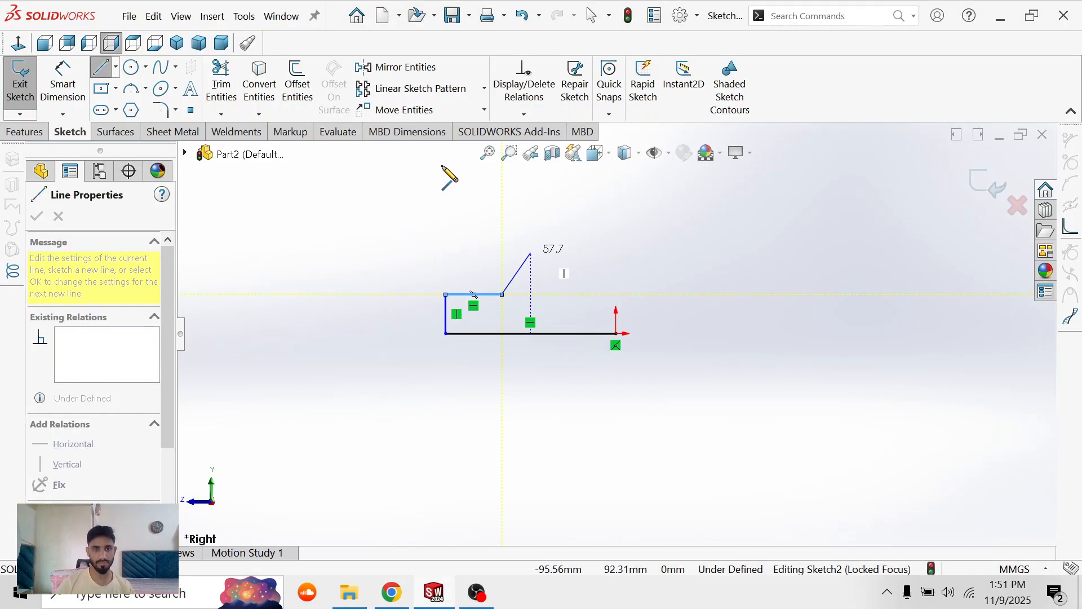
key(alt+Tab)
key(alt+Tab)
click(545, 210)
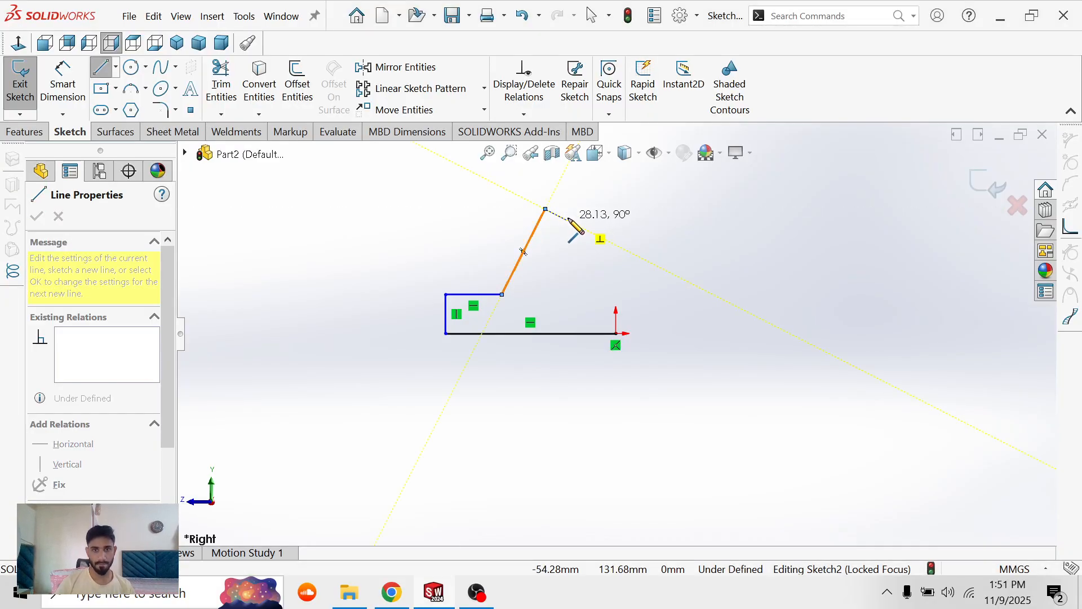
click(569, 220)
scroll(574, 231, down, 5)
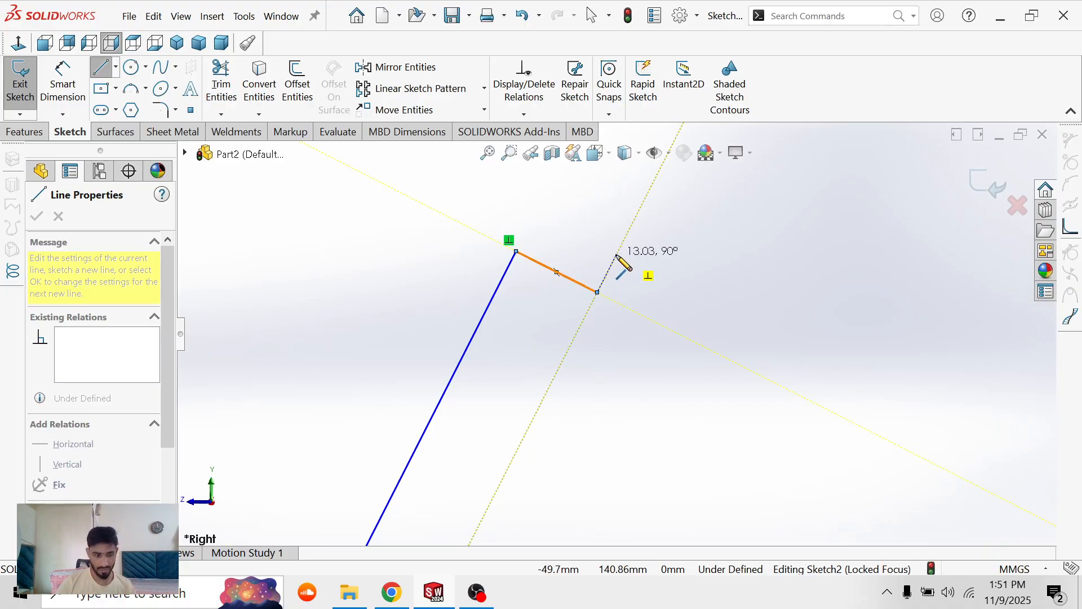
- Sketch the inclined slot's two long sides and short bottom edge, each perpendicular to its neighbour, ending level with the sloped top edge
key(alt+Tab)
key(alt+Tab)
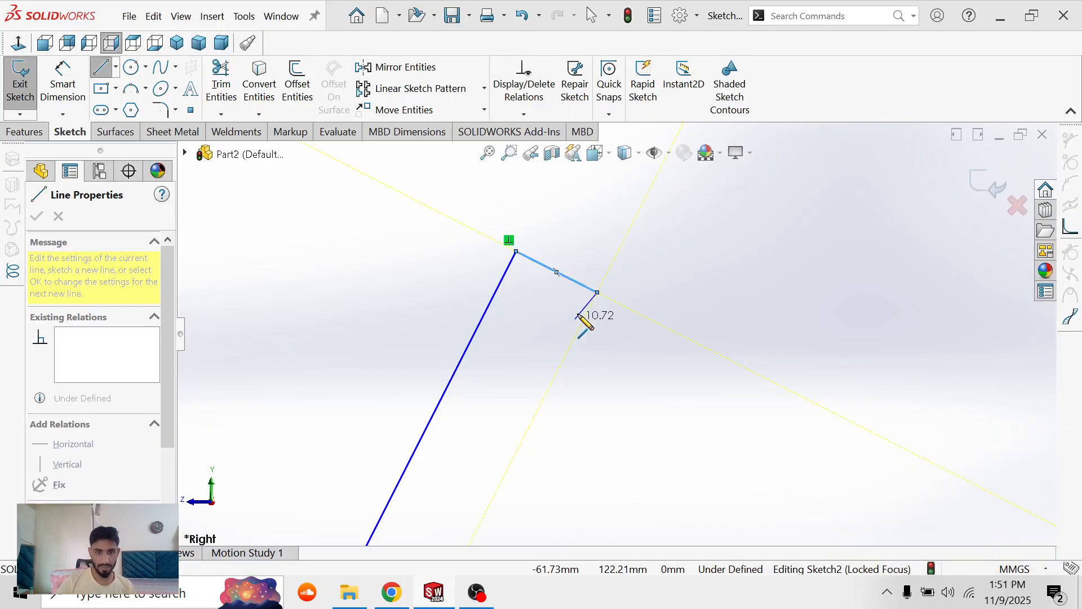
click(480, 523)
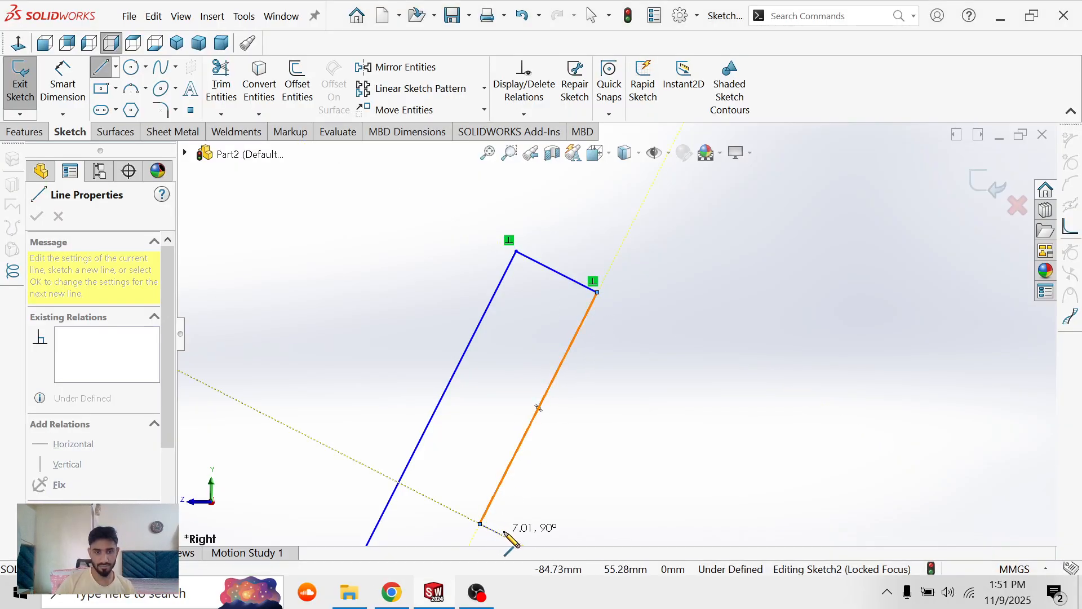
click(516, 541)
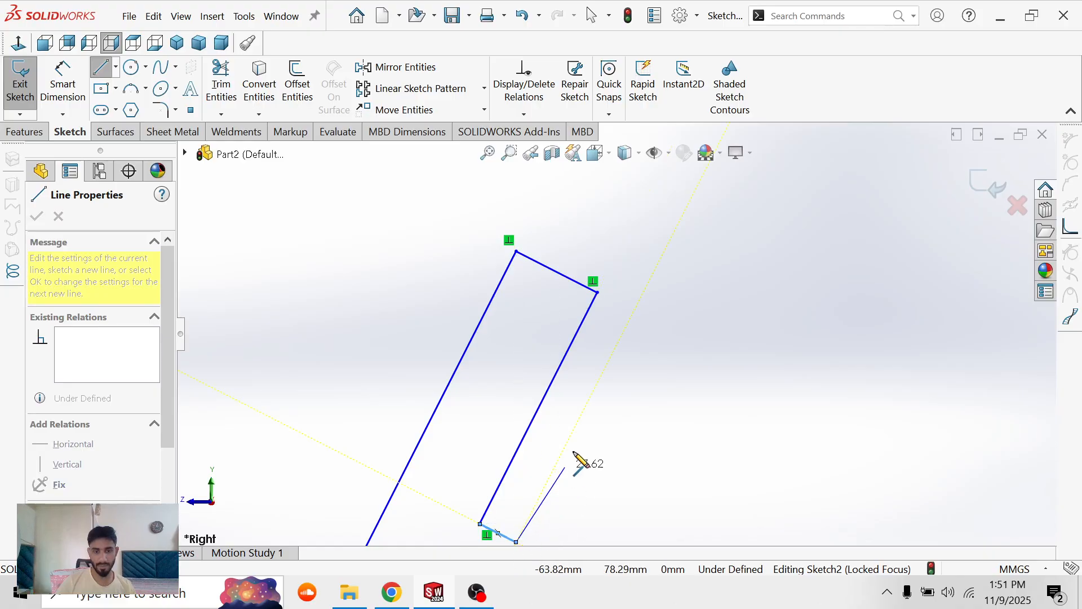
click(634, 311)
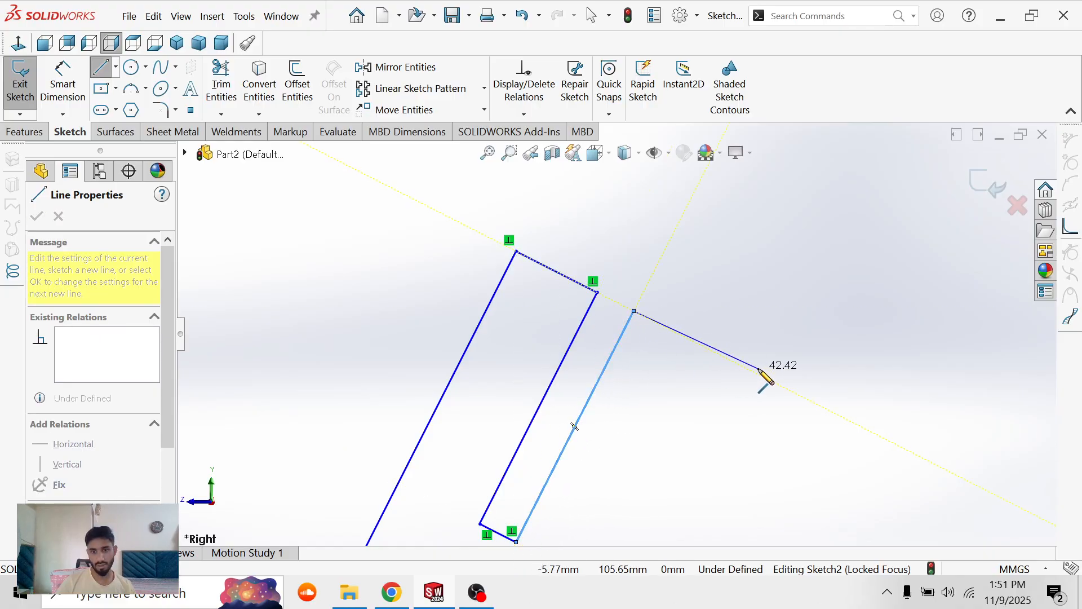
- Add the sloped top edge beyond the slot and a vertical edge down to the base line, following the drawing
key(alt+Tab)
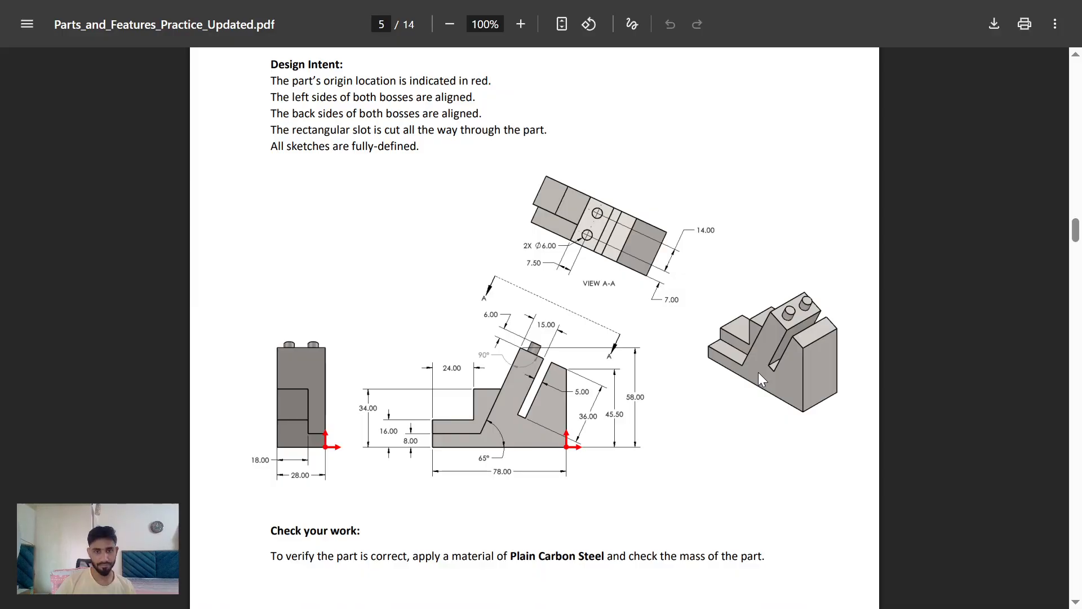
key(alt+Tab)
scroll(758, 373, up, 4)
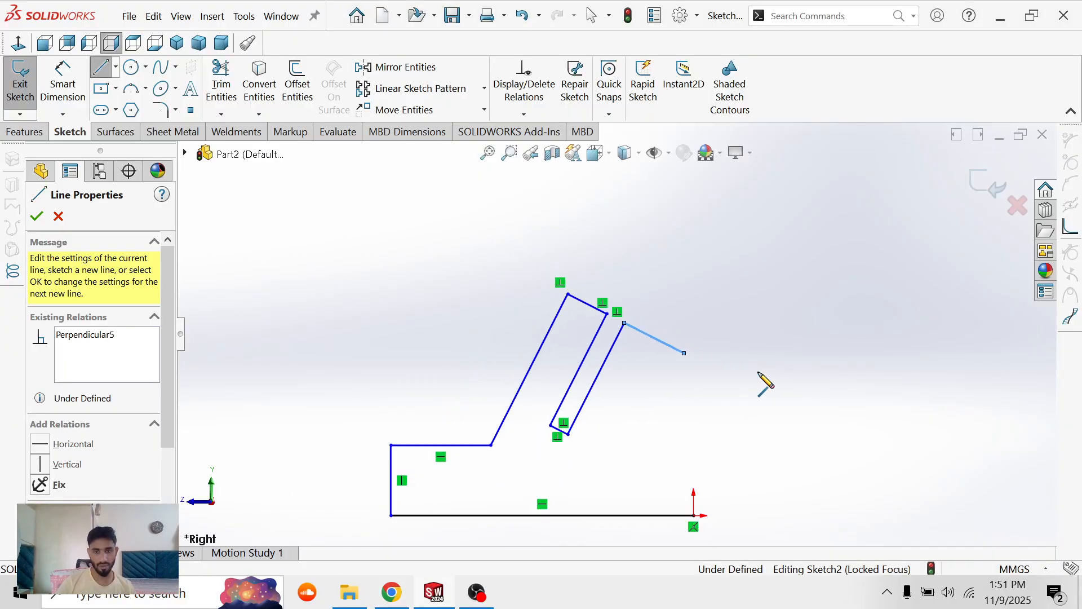
click(684, 515)
key(Escape)
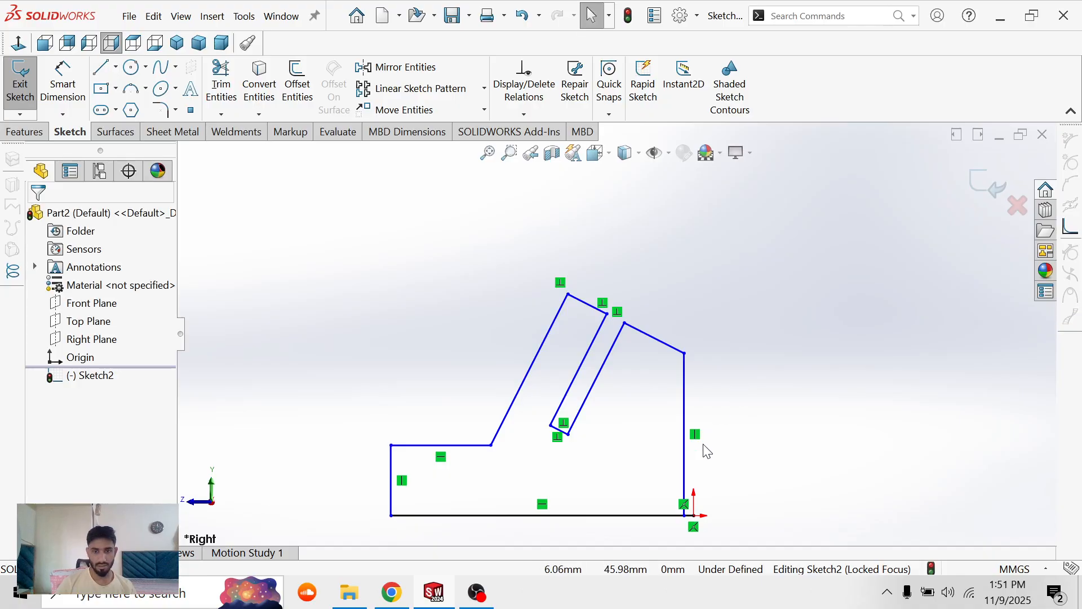
- Move the vertical edge's lower endpoint onto the origin to close the profile
scroll(700, 444, up, 4)
scroll(732, 446, down, 4)
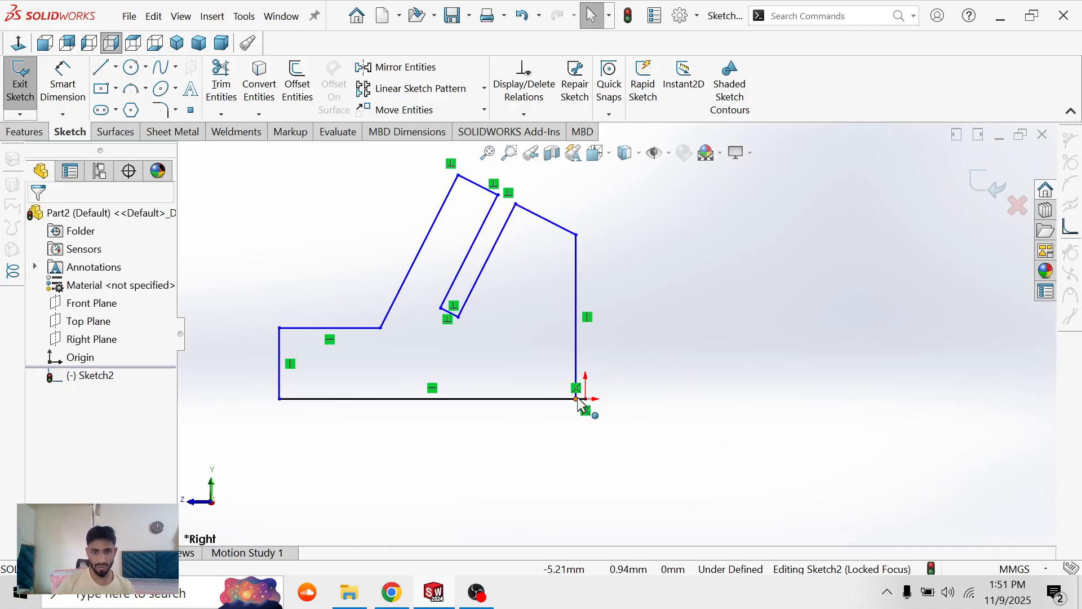
drag(576, 398, 586, 400)
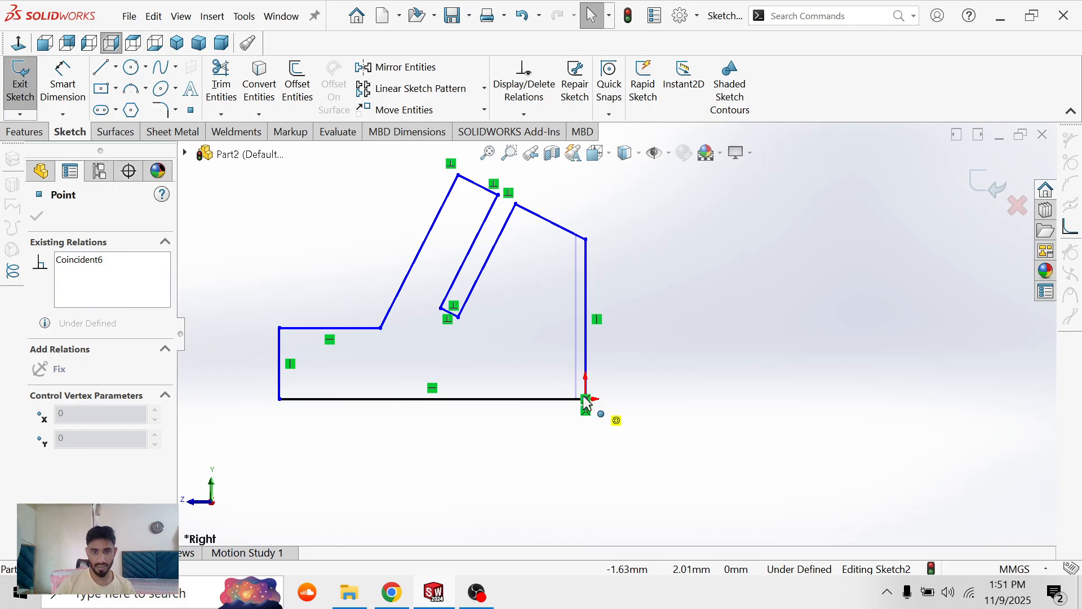
click(641, 375)
- Check the PDF drawing's dimensions and dimension the profile's base line to 78 mm
key(alt+Tab)
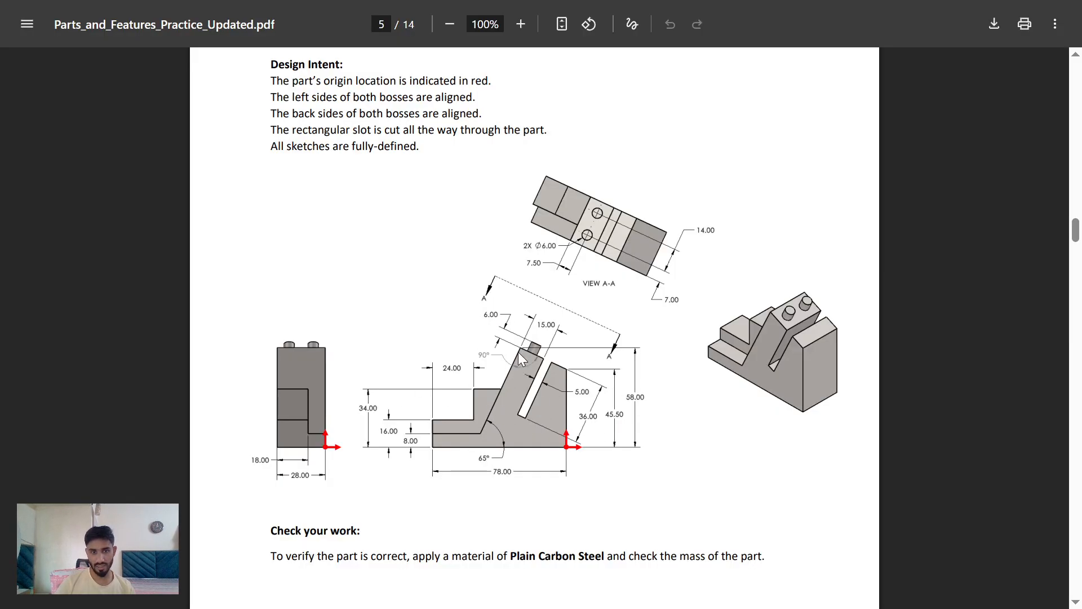
ctrl+scroll(448, 434, up, 5)
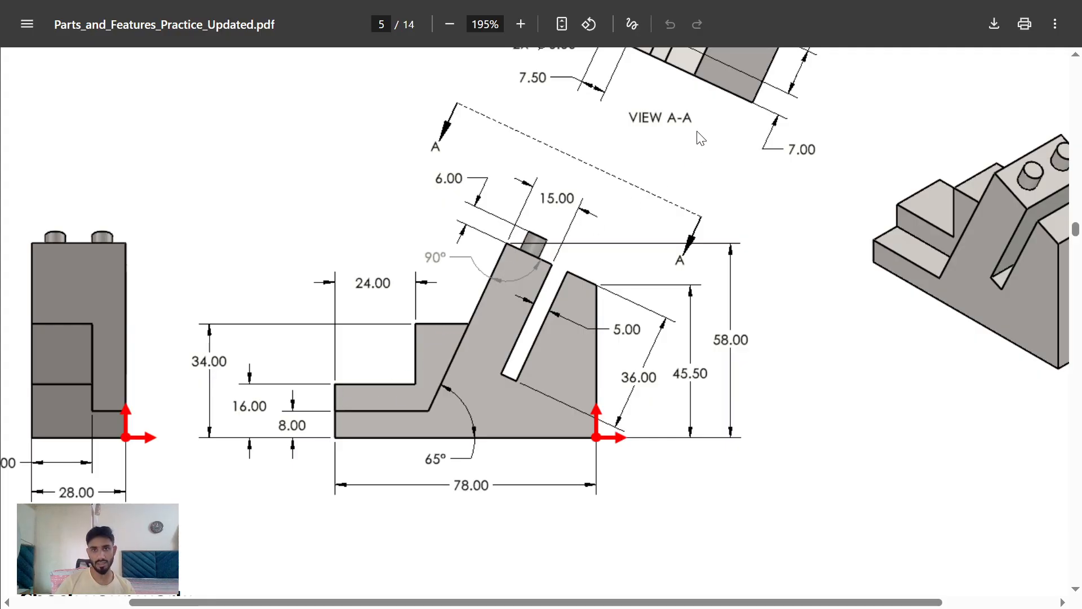
scroll(700, 138, up, 3)
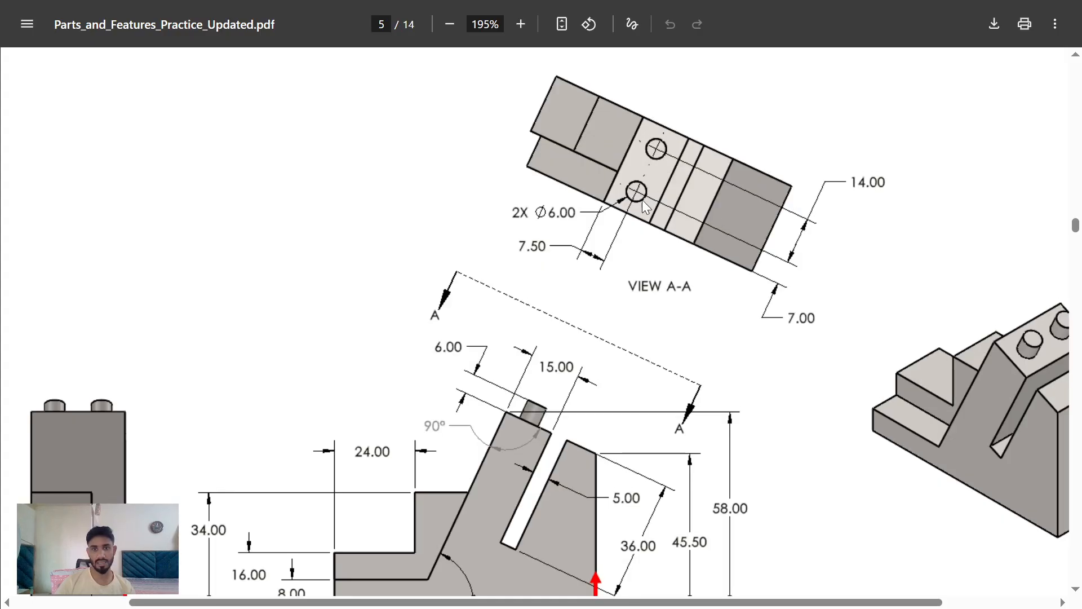
scroll(646, 207, down, 4)
key(alt+Tab)
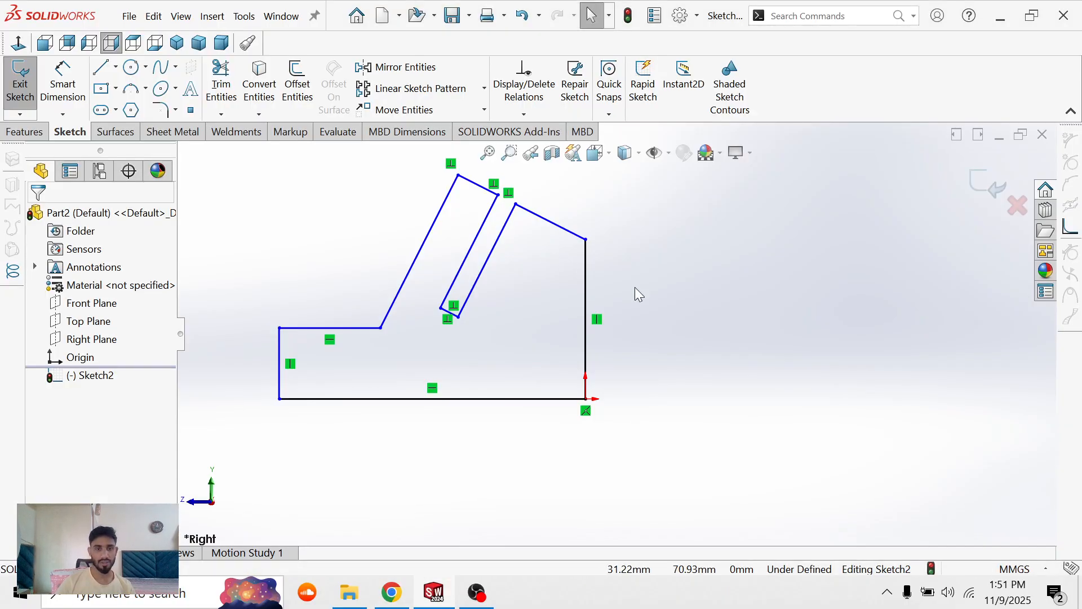
key(alt+Tab)
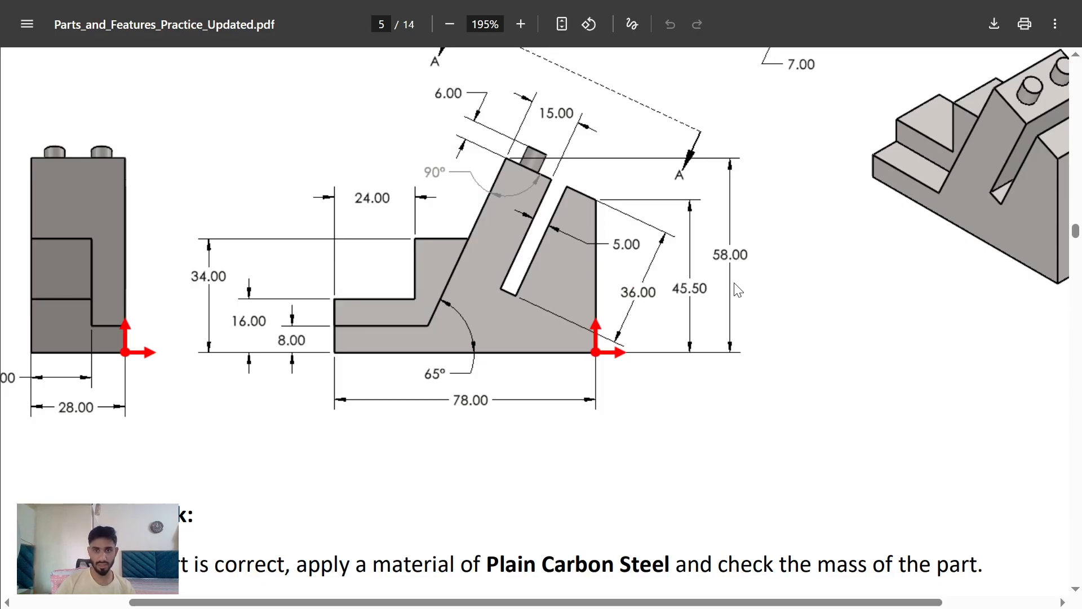
key(alt+Tab)
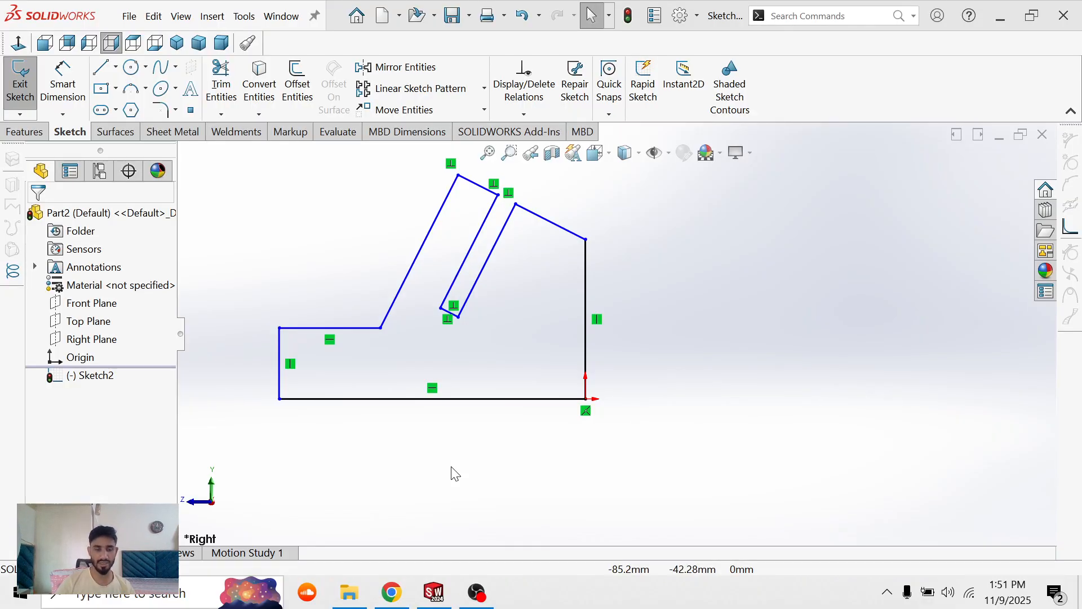
click(432, 400)
click(427, 463)
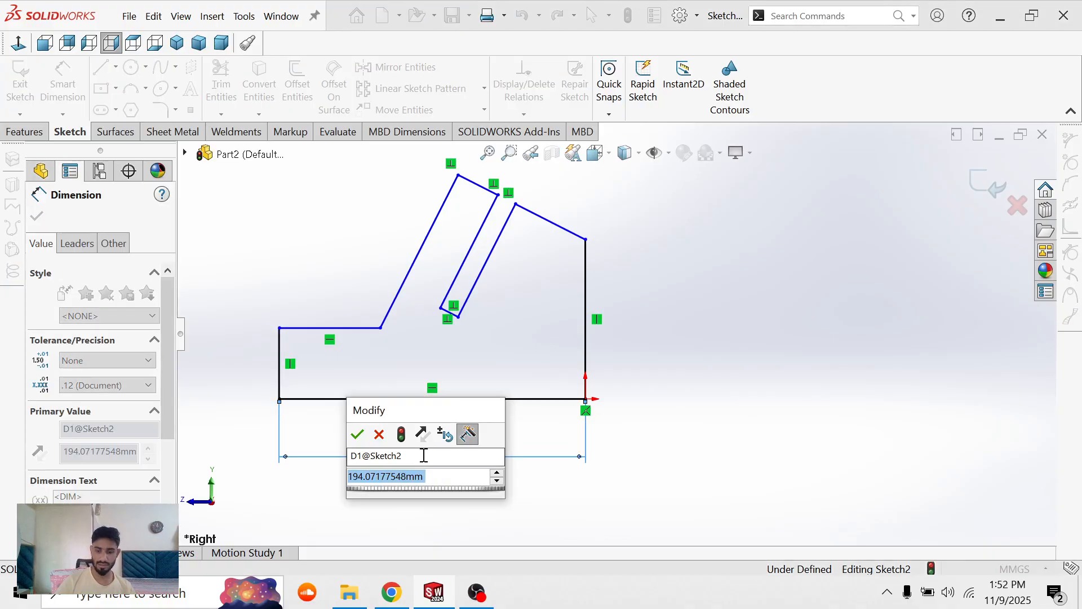
text(78)
key(Return)
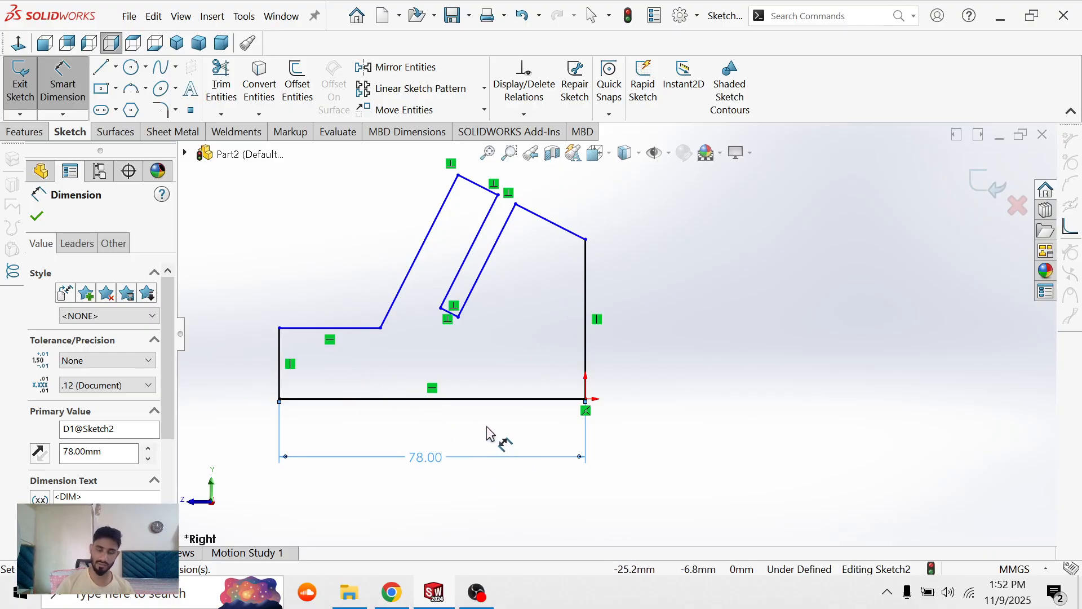
- Dimension the height from the base line to the profile's highest corner as 58 mm, following the drawing
key(alt+Tab)
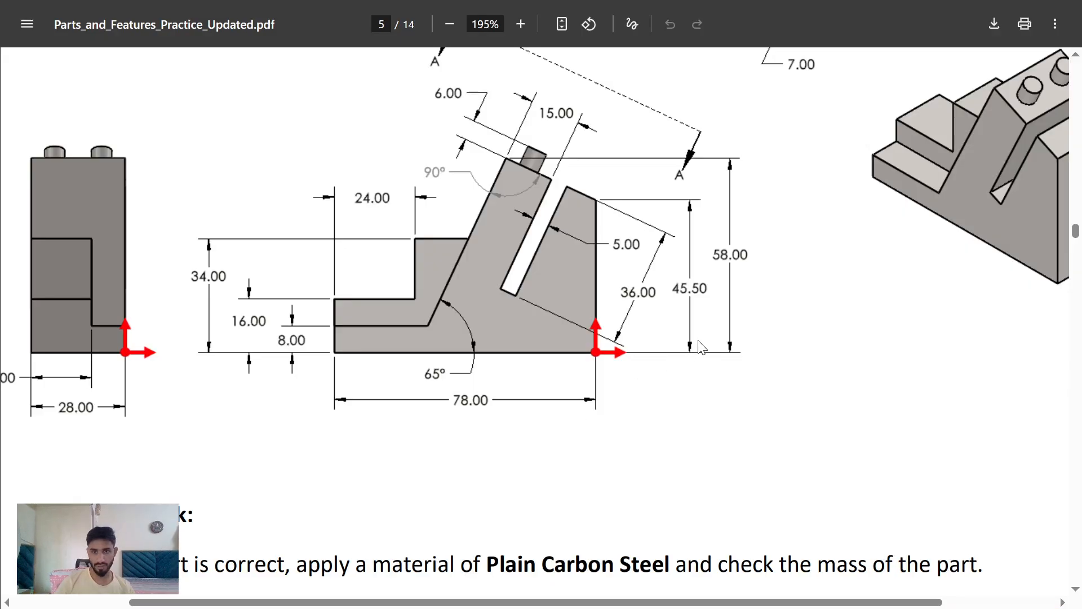
key(alt+Tab)
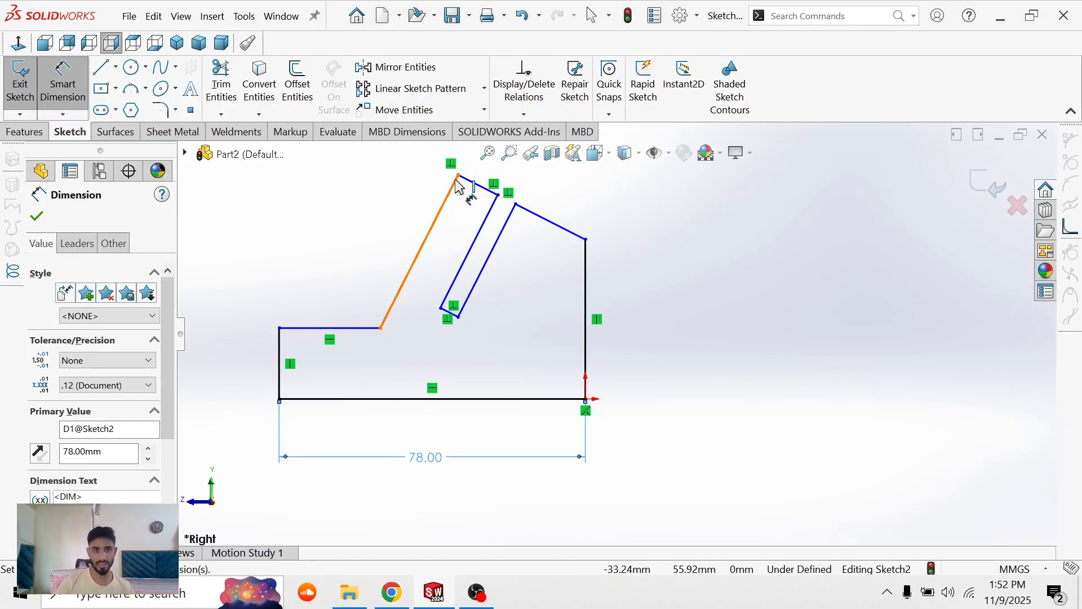
click(458, 177)
click(471, 399)
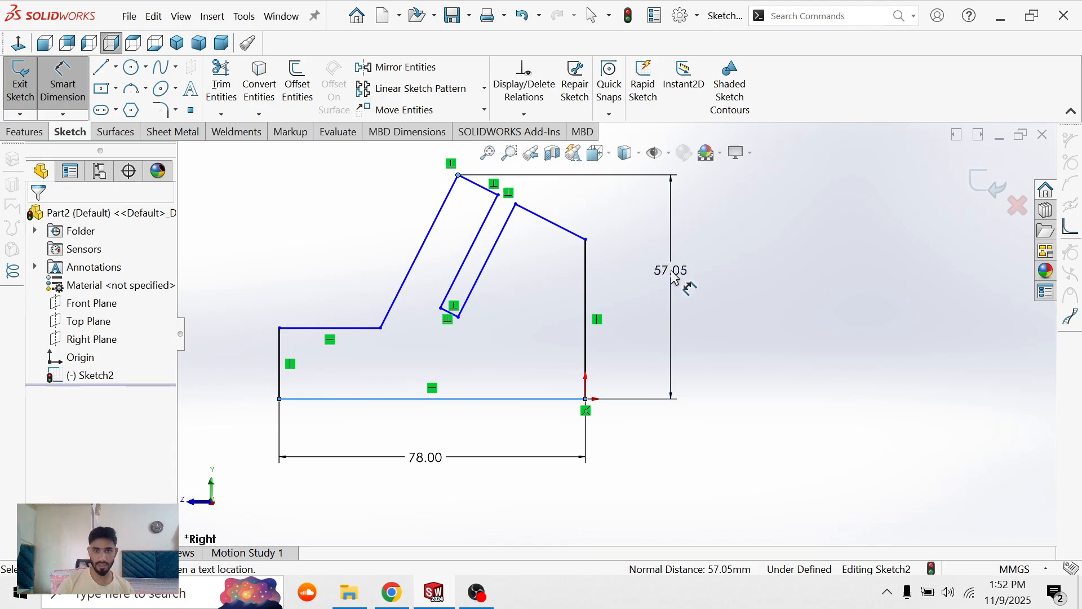
click(671, 274)
text(58)
key(Return)
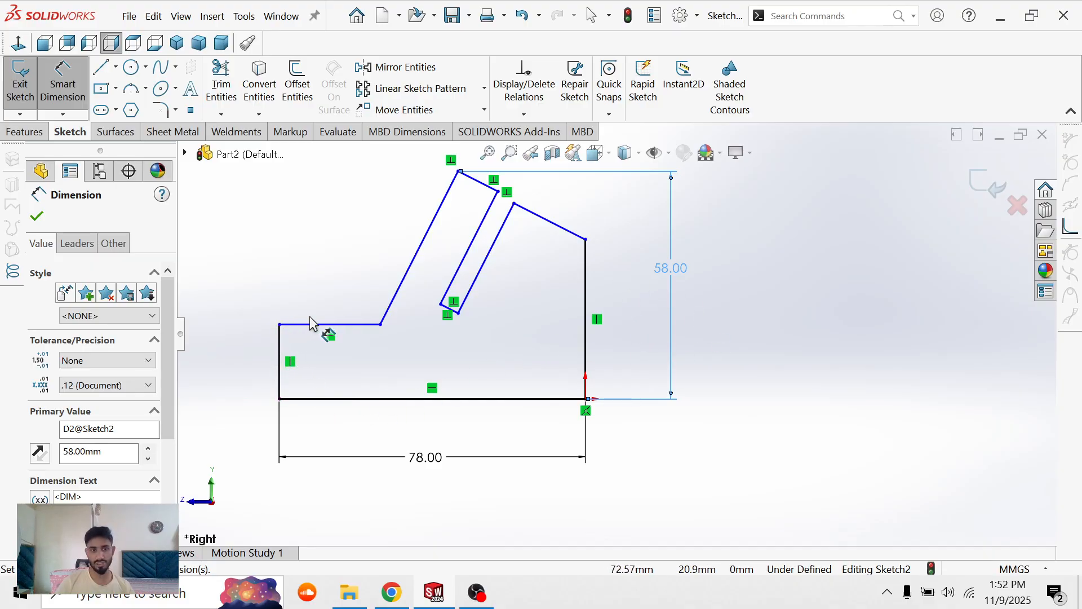
- Dimension the vertical edge above the origin to 45.5 mm and move both height dimensions further away from the profile
key(alt+Tab)
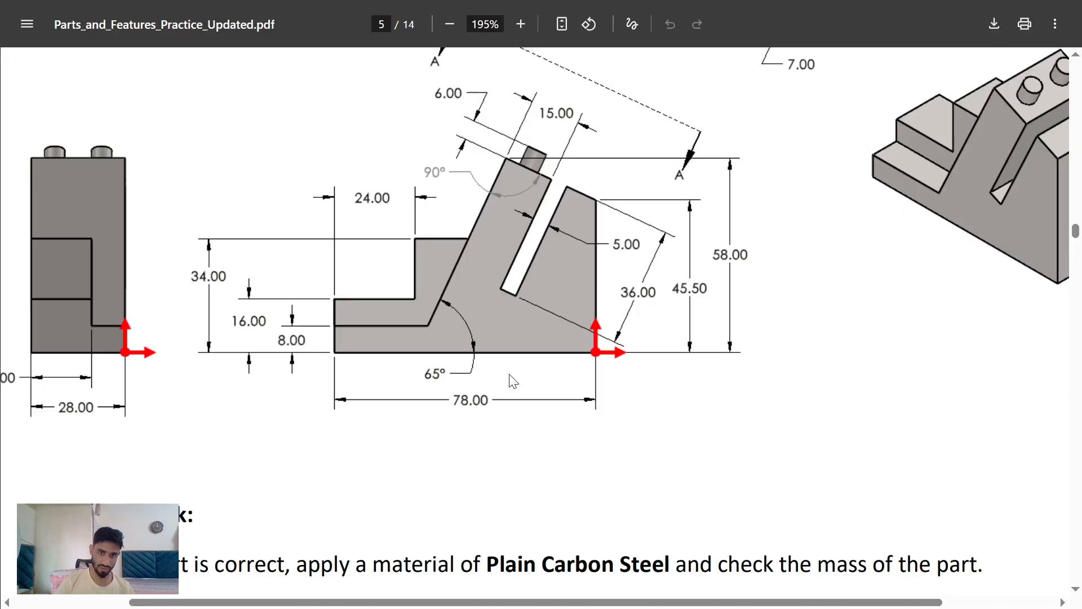
key(alt+Tab)
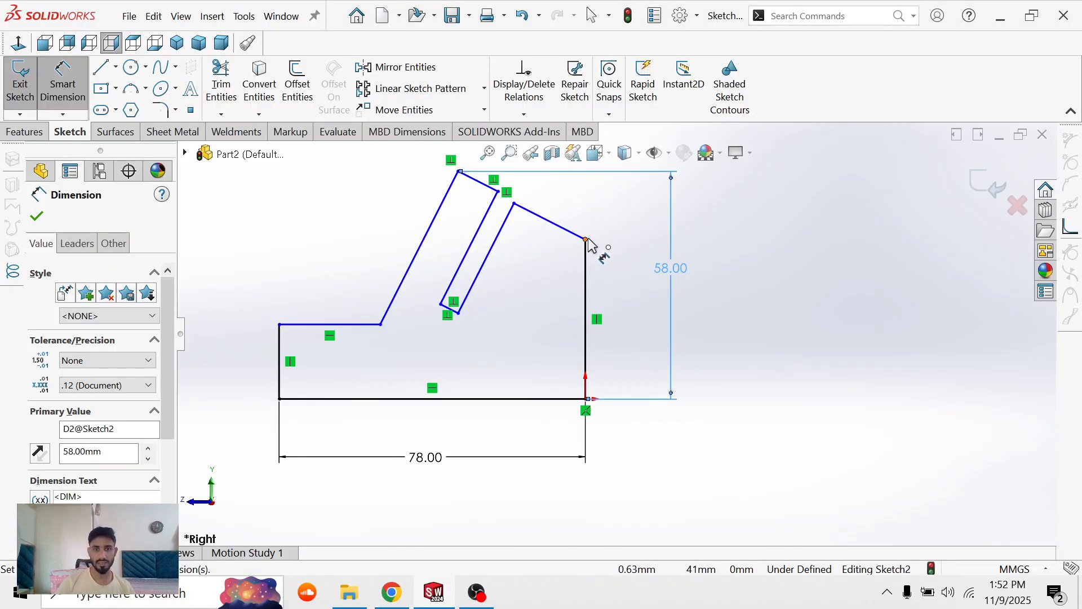
click(585, 239)
click(585, 398)
click(637, 341)
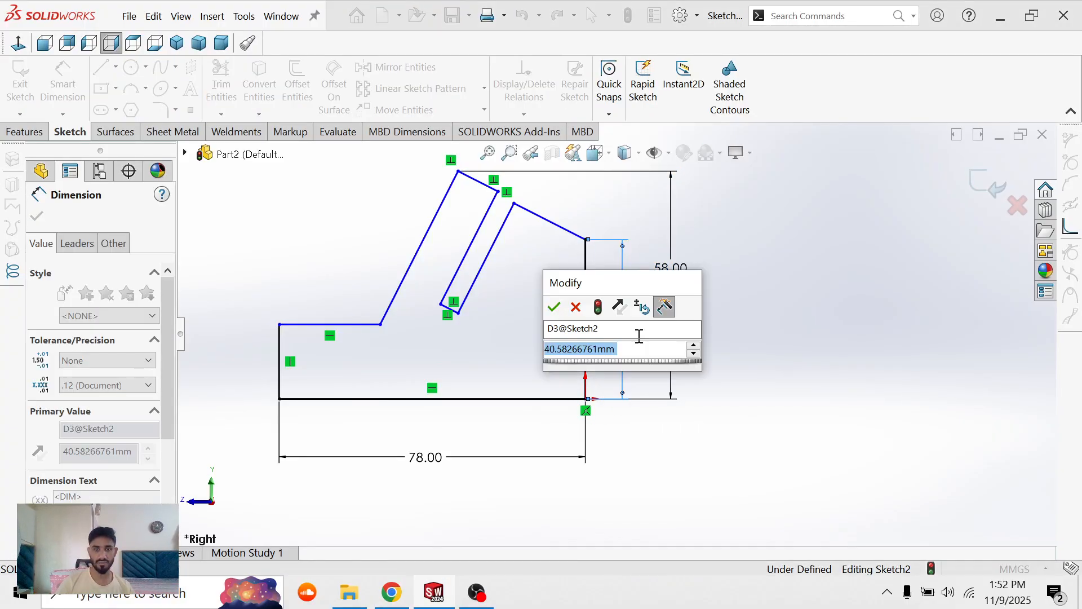
key(alt+Tab)
key(alt+Tab)
text(45.5)
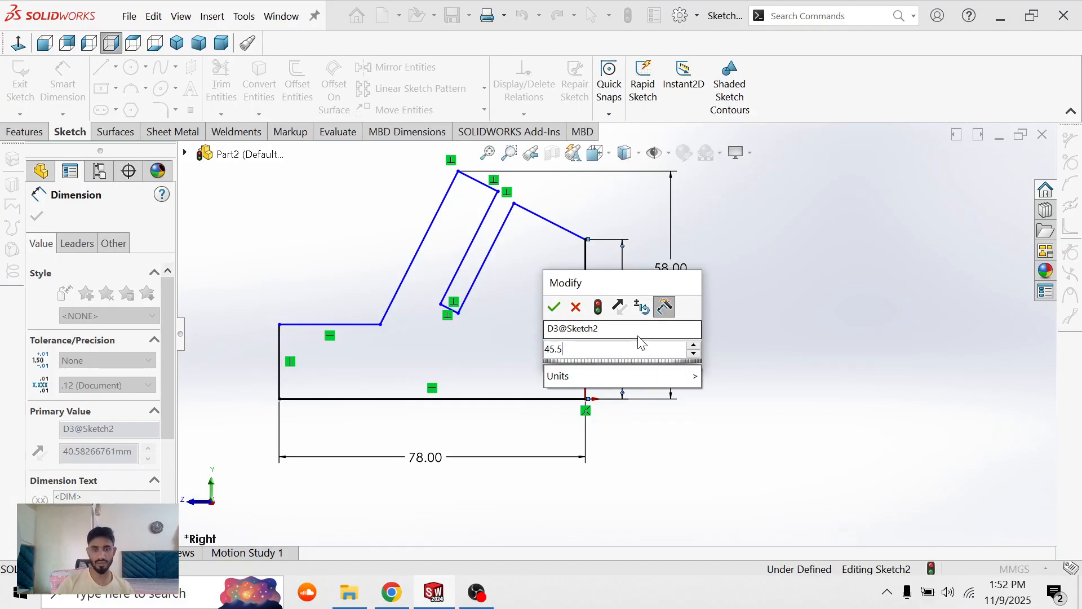
key(Return)
drag(670, 299, 769, 288)
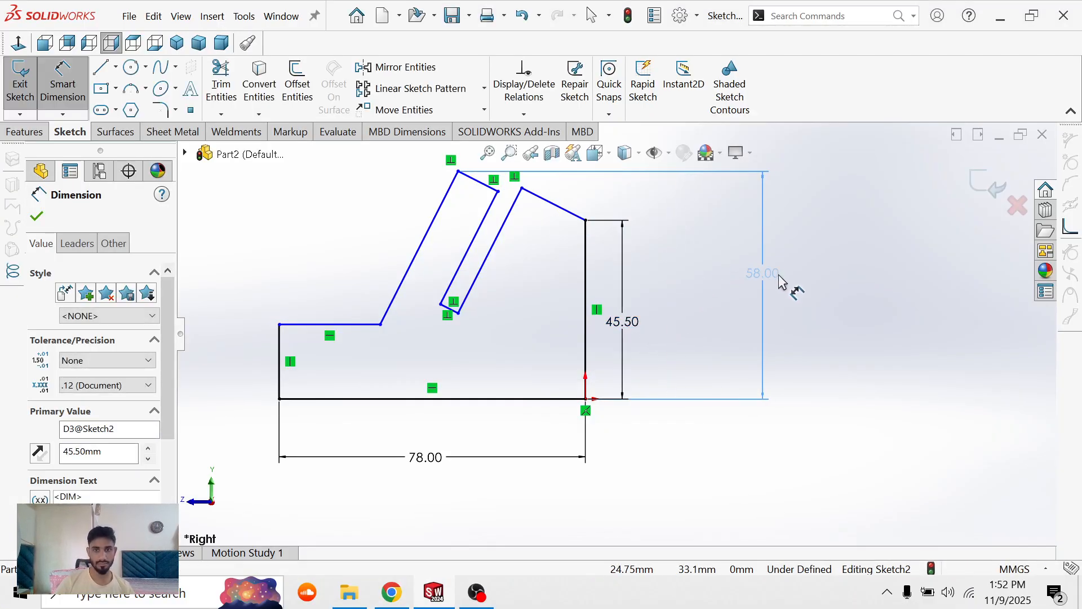
drag(623, 324, 713, 340)
- Dimension the slot's long side nearest the vertical edge to 36 mm and place the dimension outside the profile
scroll(510, 247, down, 3)
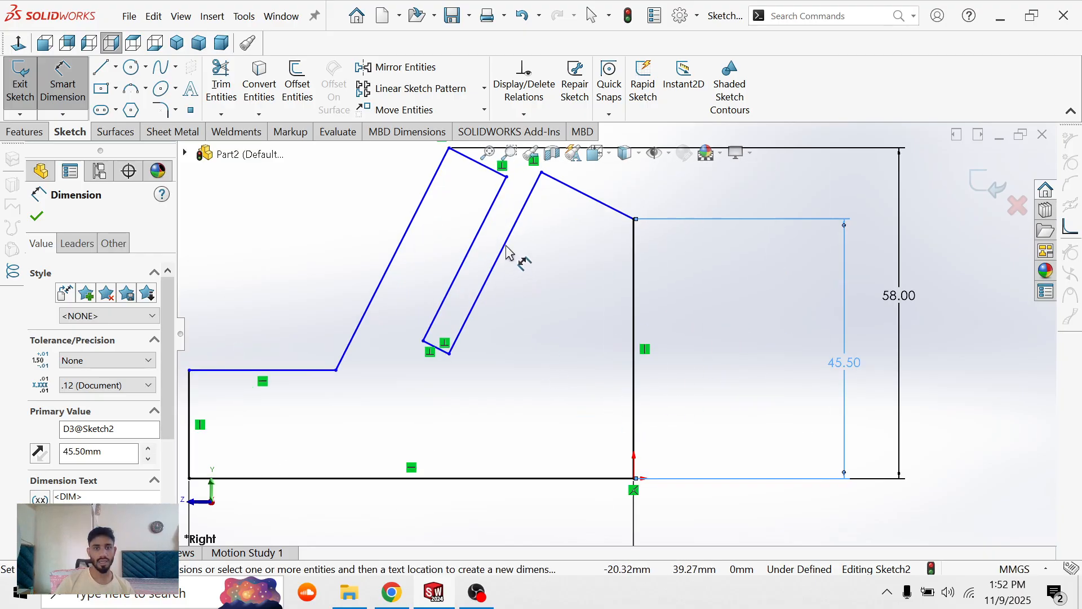
key(alt+Tab)
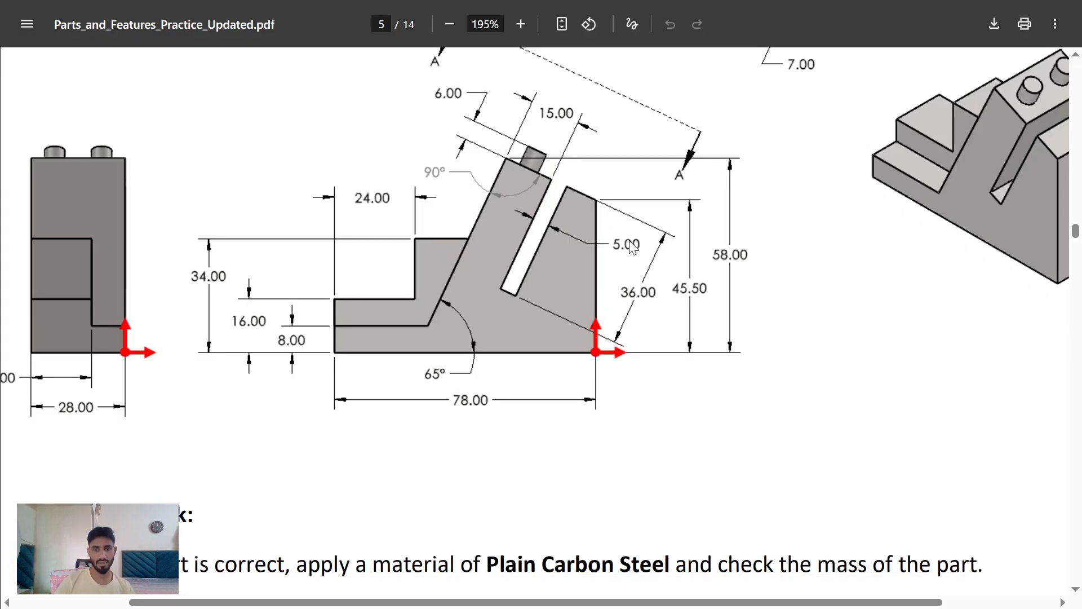
key(alt+Tab)
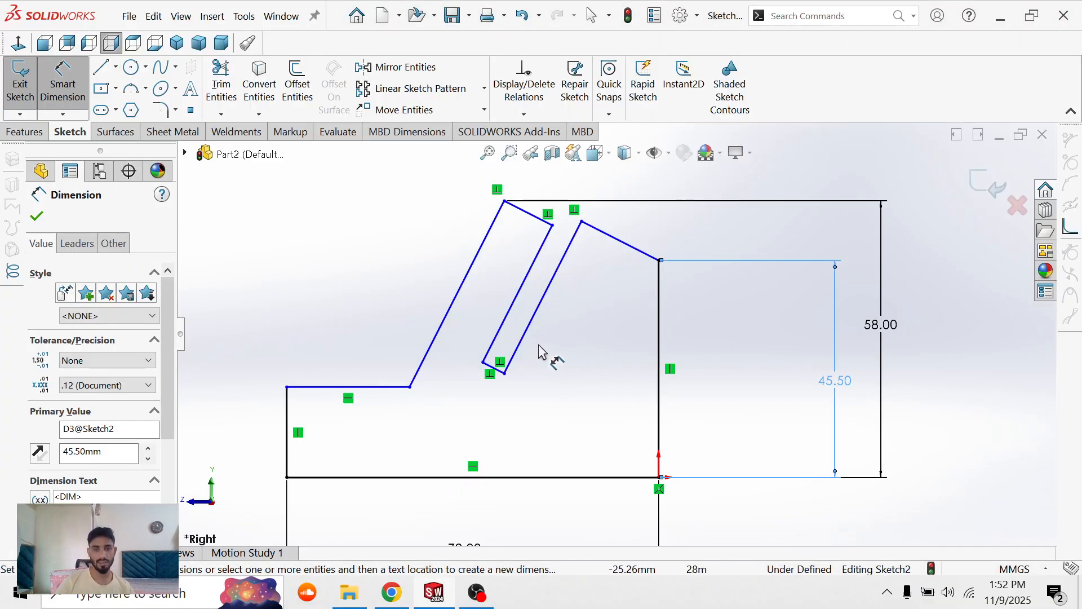
click(565, 319)
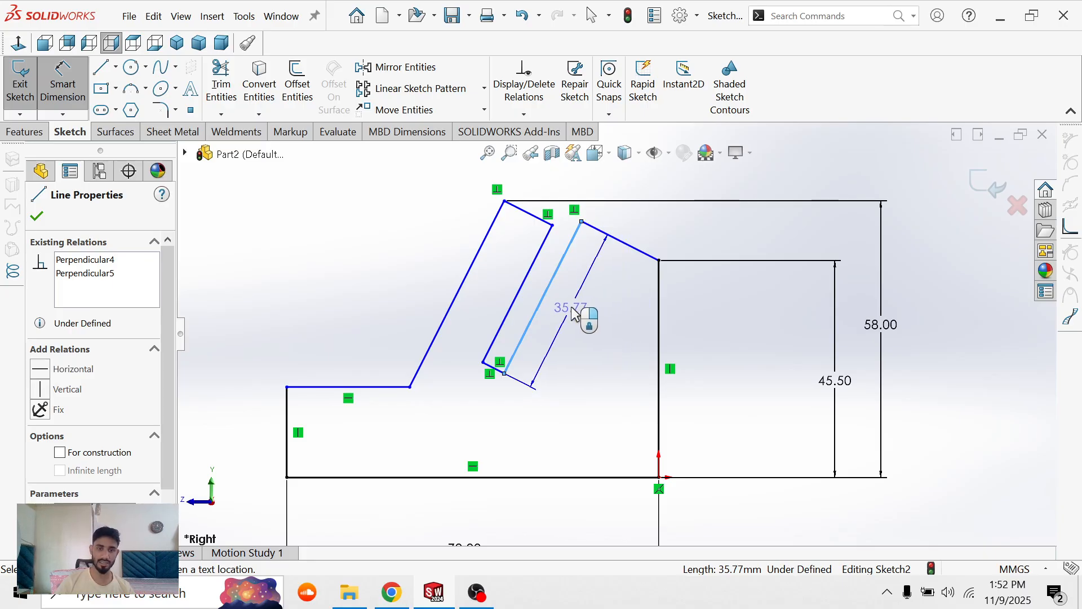
click(574, 313)
key(alt+Tab)
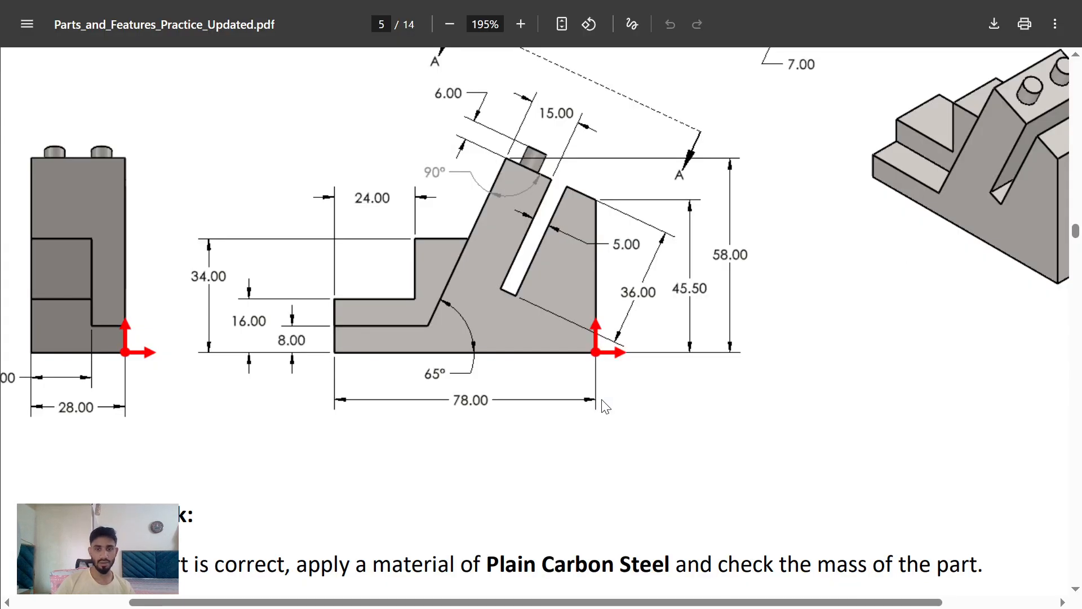
key(alt+Tab)
text(36)
key(Return)
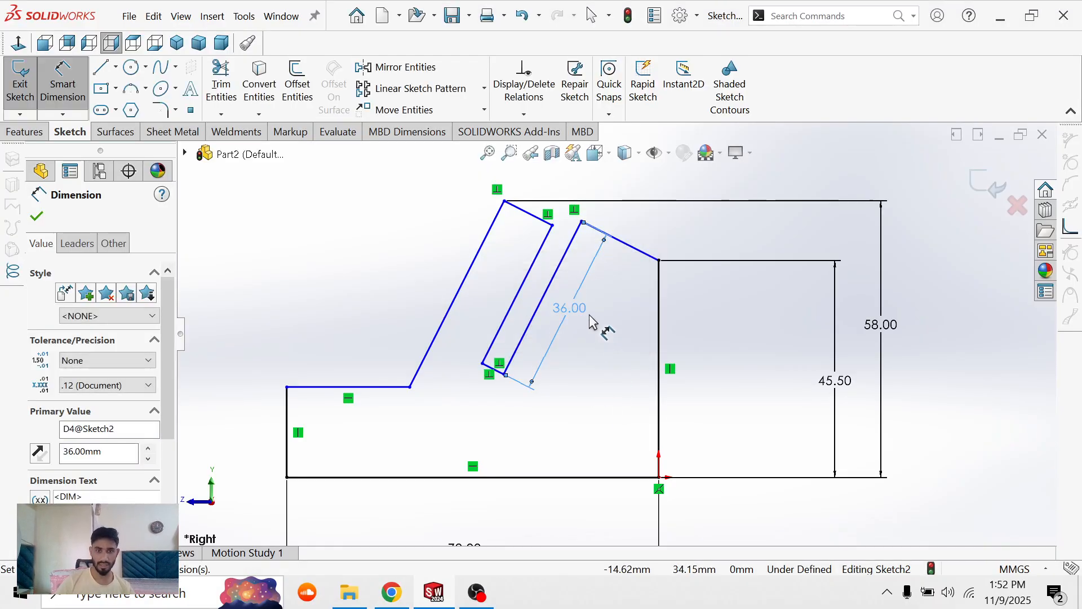
drag(592, 321, 741, 389)
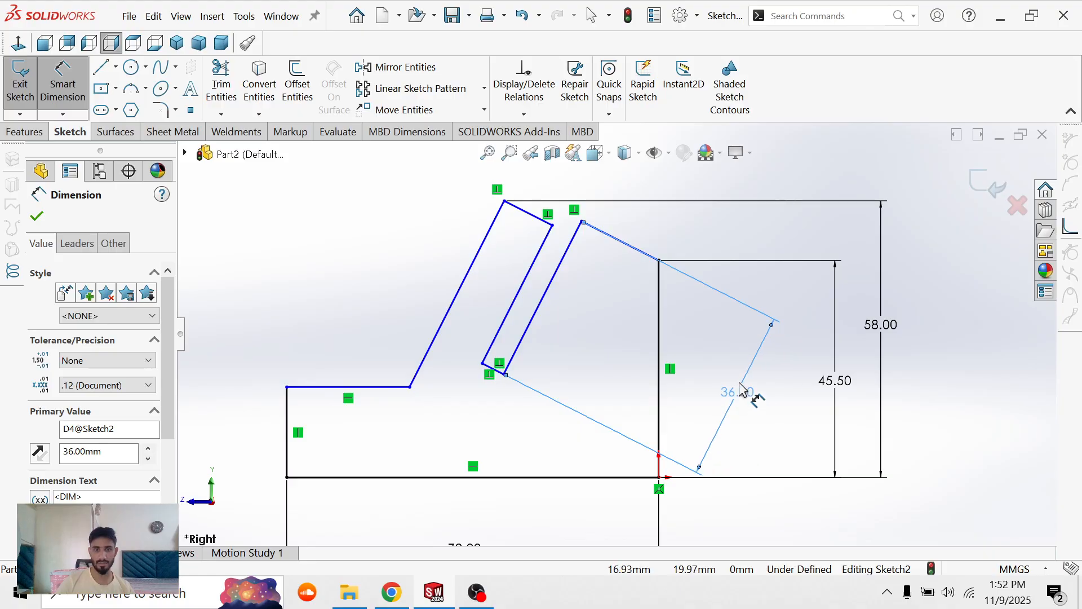
scroll(579, 248, up, 1)
key(Escape)
- Make the two sloped top edges on either side of the slot collinear
scroll(583, 249, down, 2)
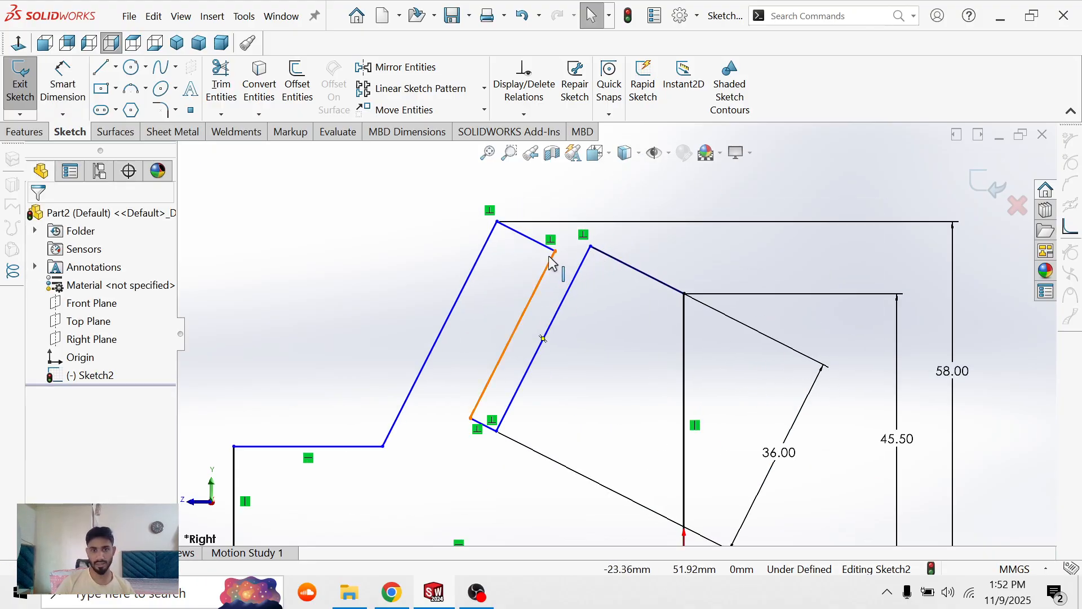
click(616, 259)
click(535, 243)
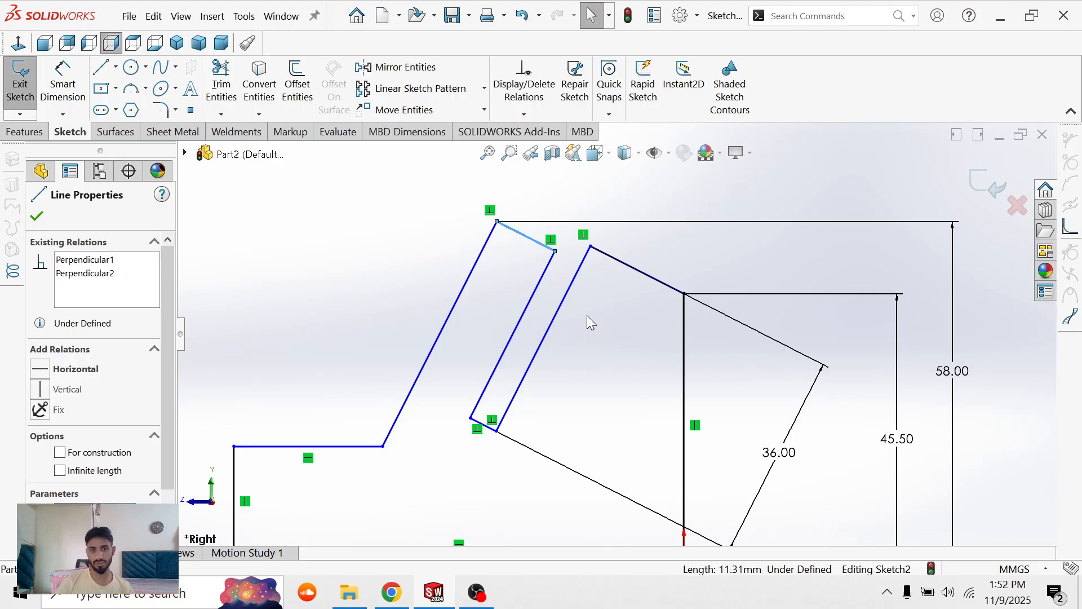
click(587, 319)
click(613, 259)
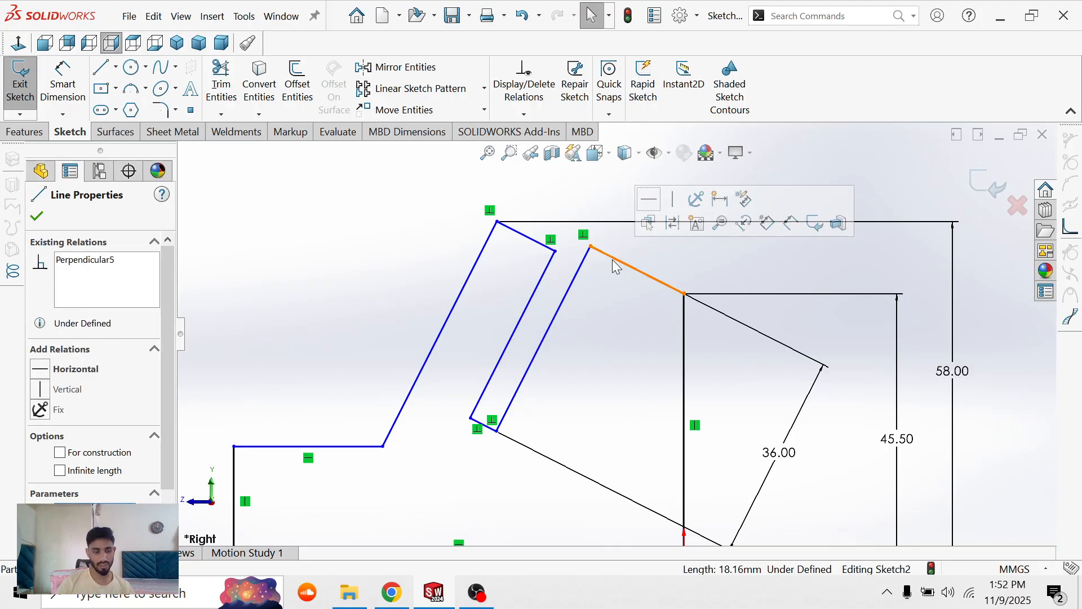
ctrl+click(531, 243)
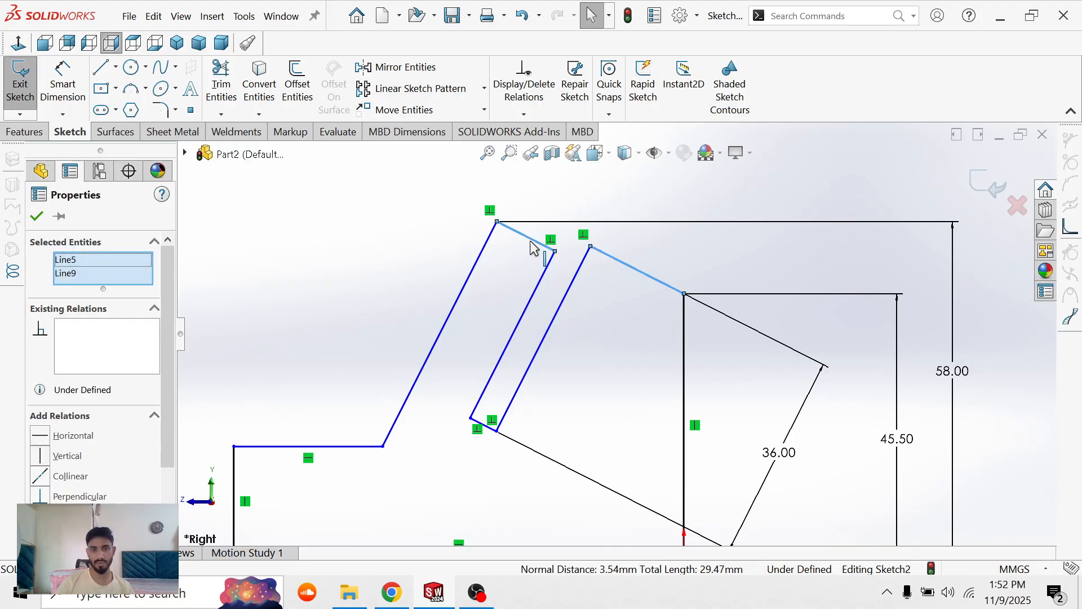
click(41, 477)
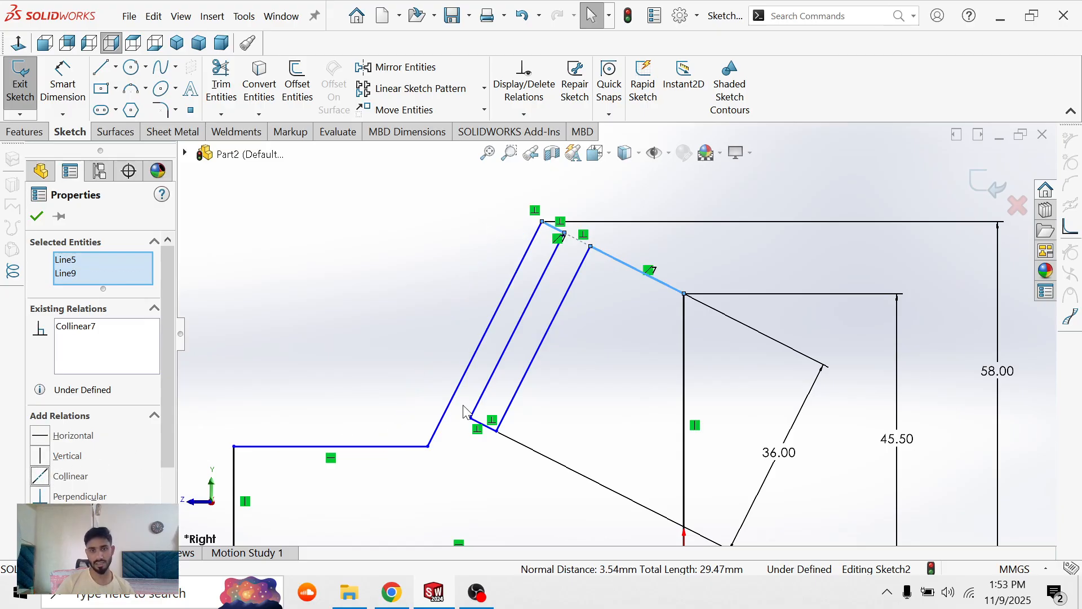
click(37, 216)
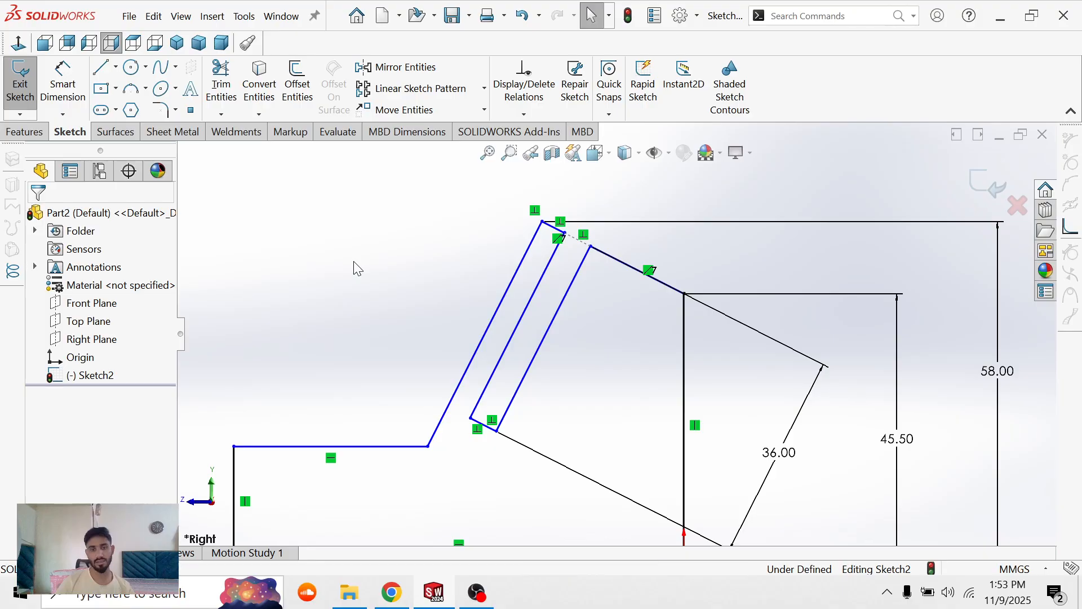
- Shift the slot away from the long inclined edge to widen the inclined arm, and return to the PDF drawing
scroll(627, 286, up, 2)
scroll(627, 286, down, 2)
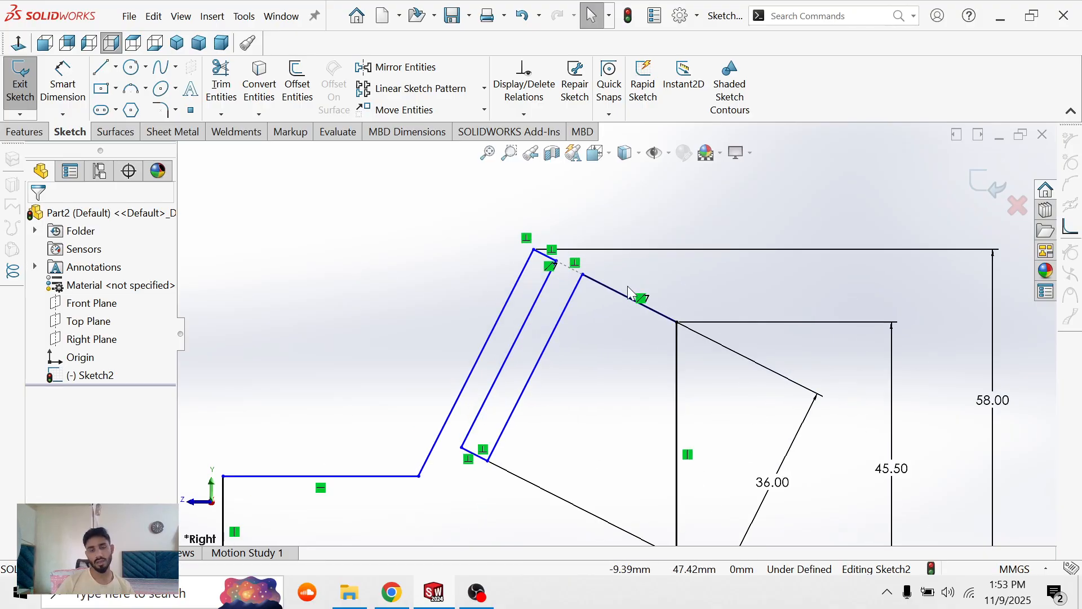
click(490, 333)
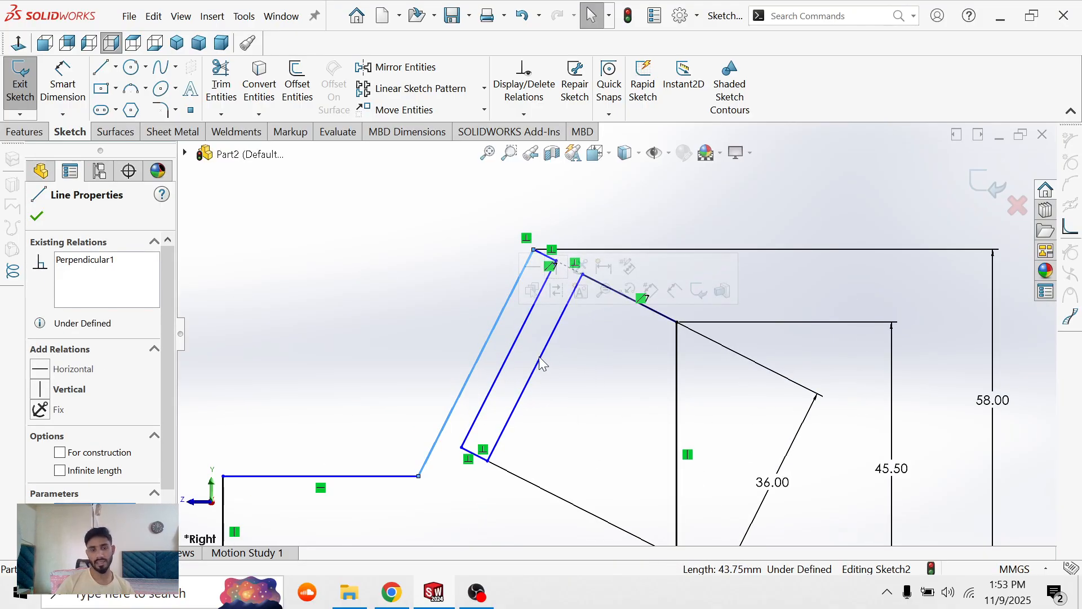
scroll(594, 350, up, 3)
click(573, 350)
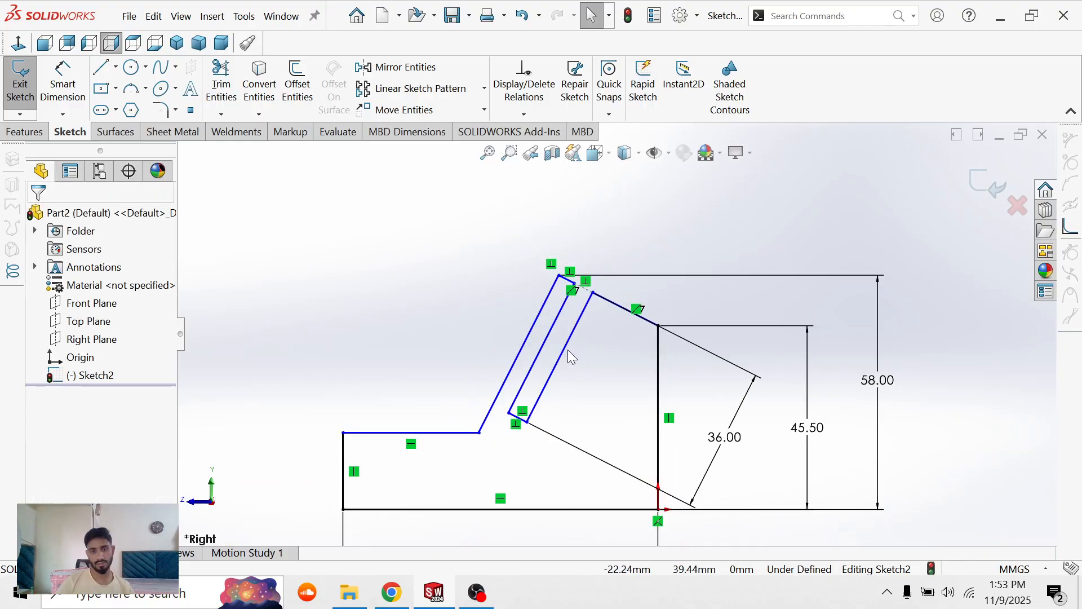
mouse_move(566, 350)
mouse_down()
mouse_move(600, 368)
mouse_move(571, 365)
mouse_up()
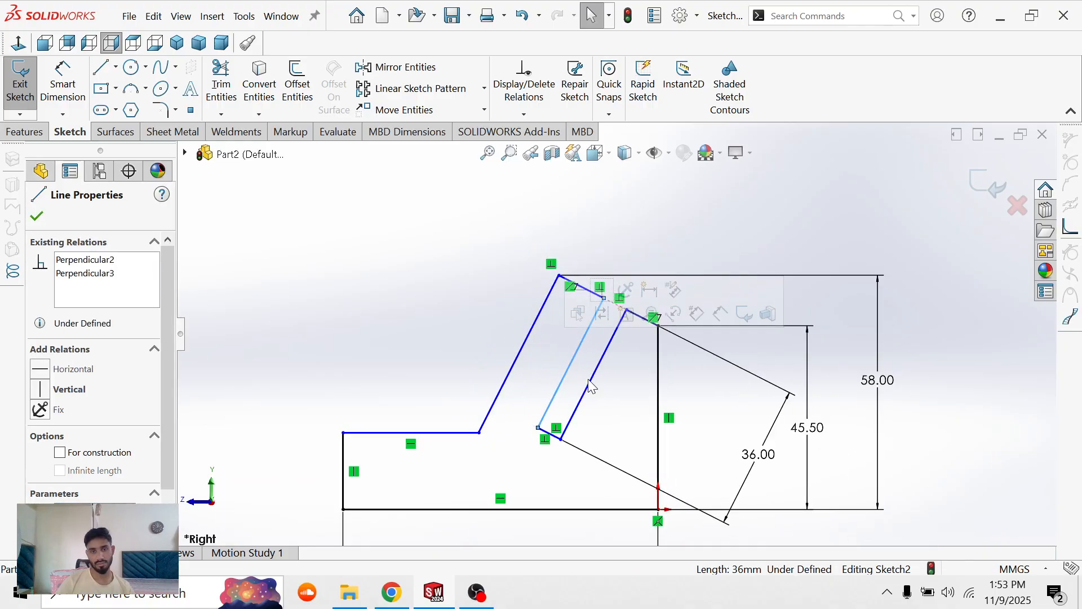
click(626, 397)
scroll(636, 394, down, 1)
key(alt+Tab)
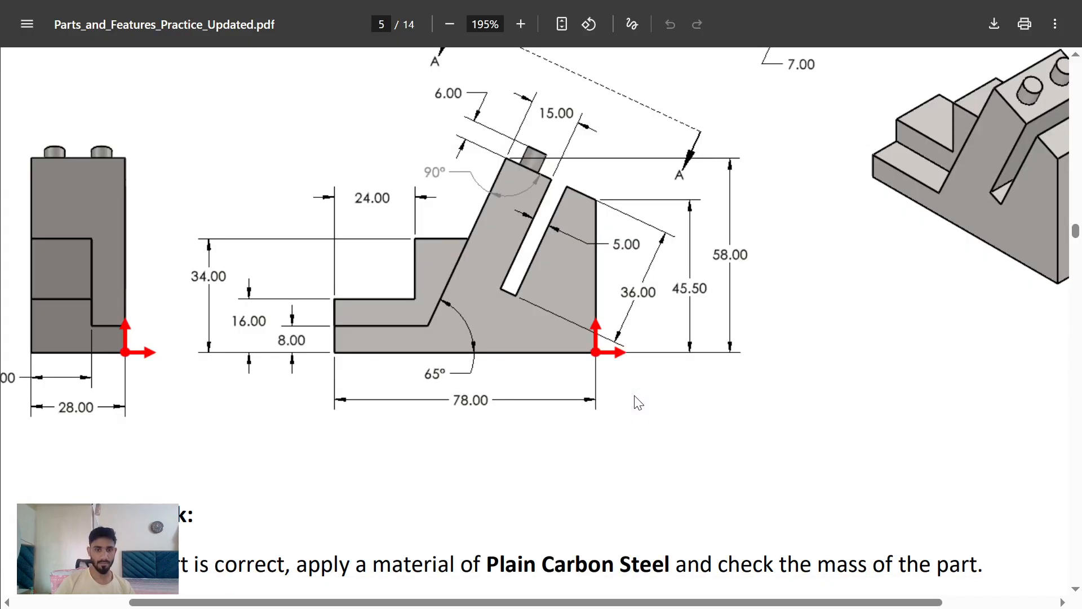
- Dimension the closed short end of the slot to 5 mm, with the dimension placed beneath it
key(alt+Tab)
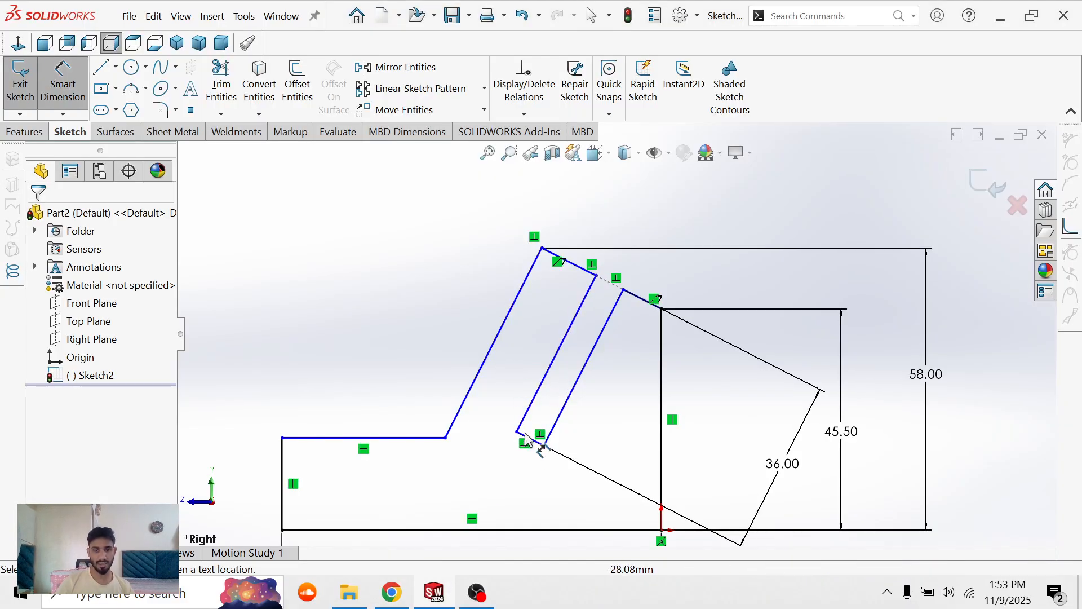
click(535, 440)
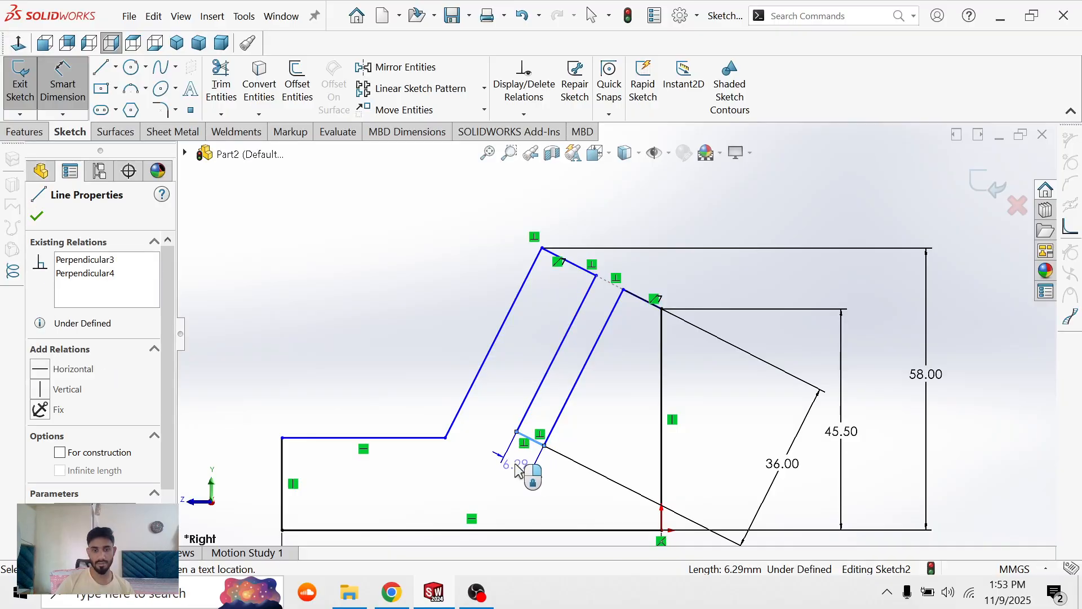
click(514, 467)
text(5)
key(Return)
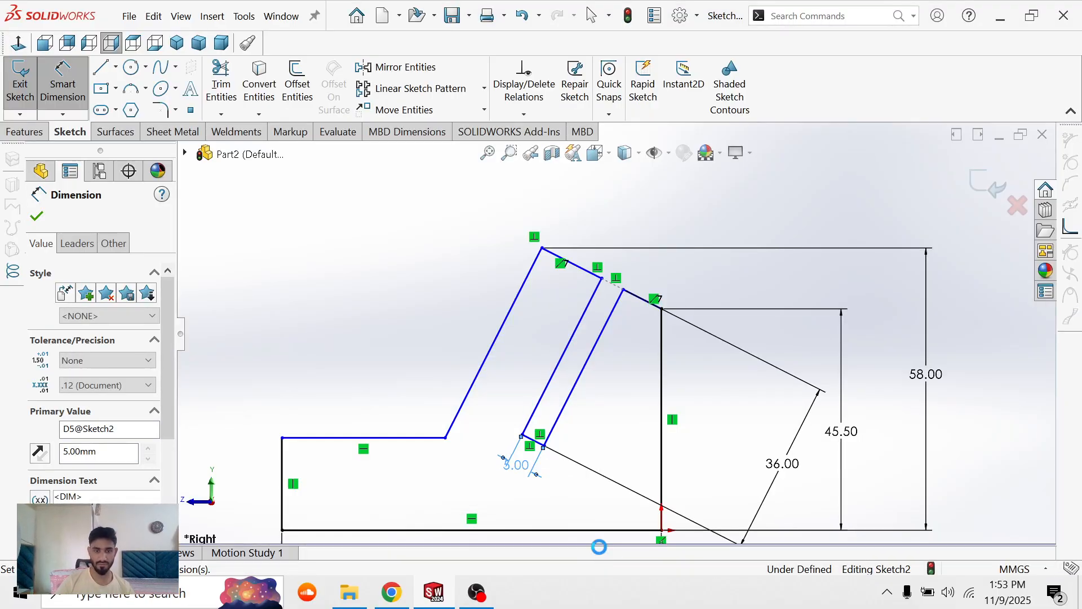
- Check the PDF drawing for the arm's inclination and set the angle between the long inclined edge and the base line to 65°
key(alt+Tab)
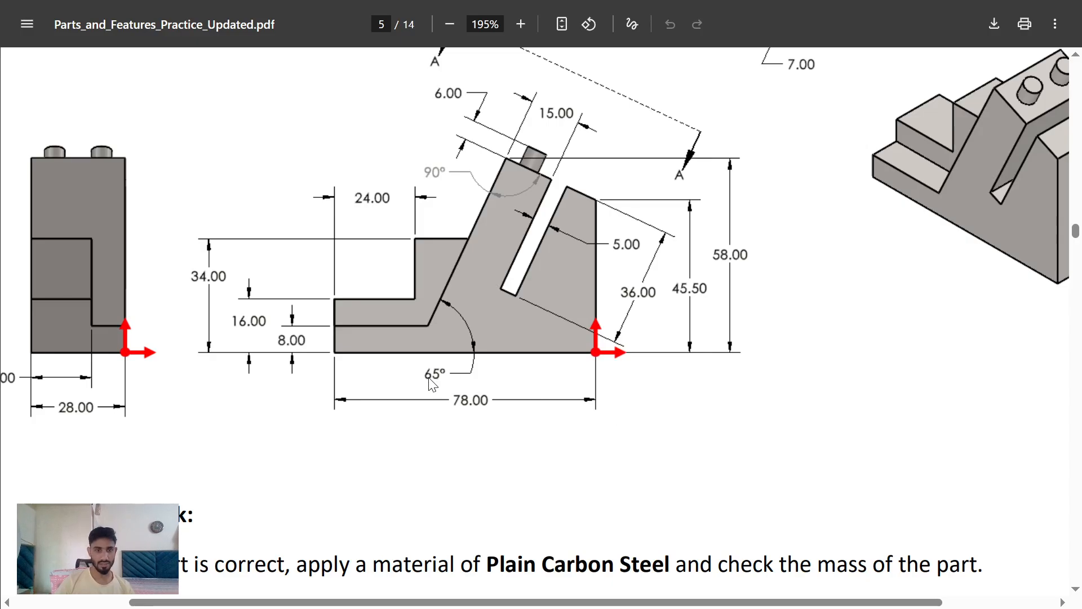
key(alt+Tab)
scroll(485, 428, up, 2)
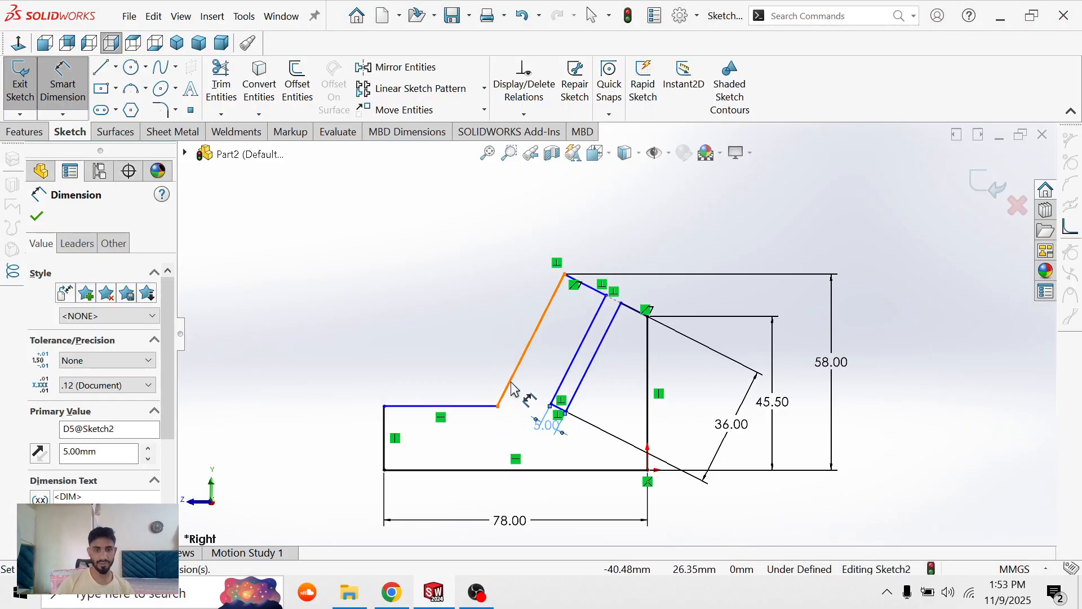
click(513, 387)
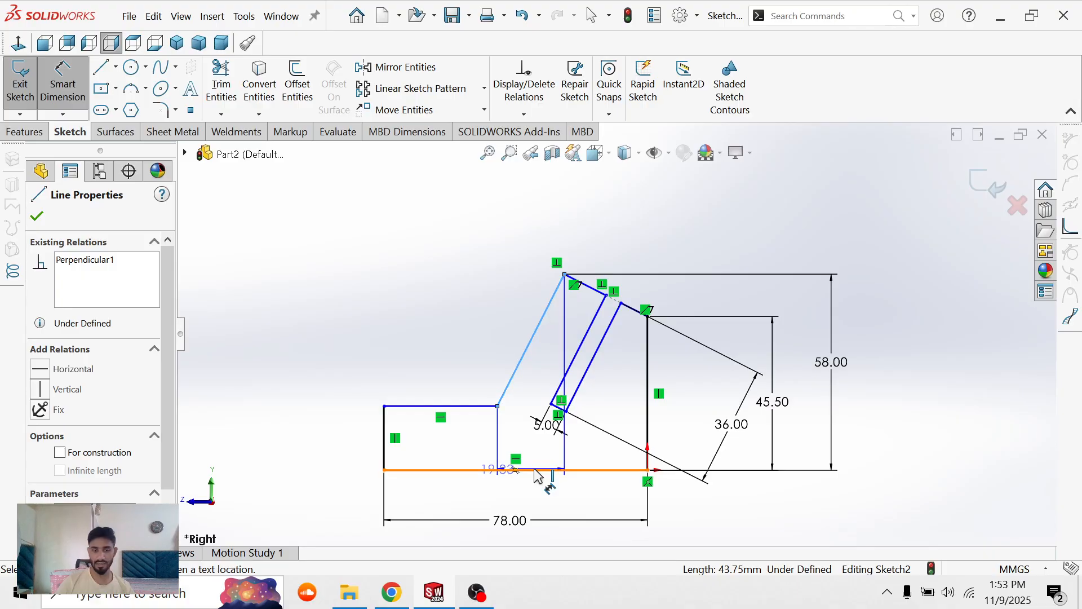
click(530, 470)
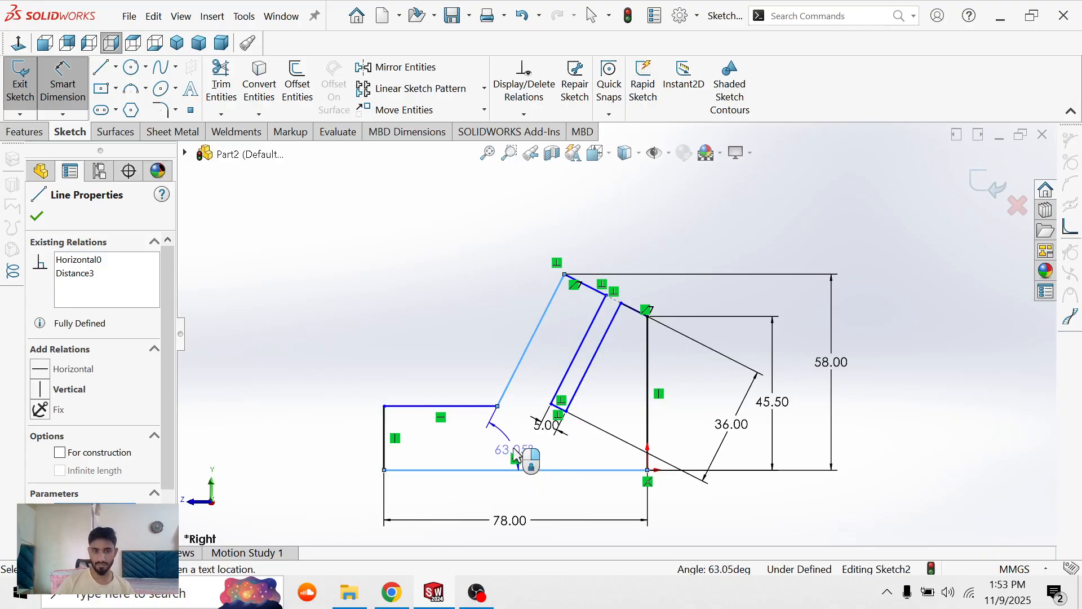
click(521, 447)
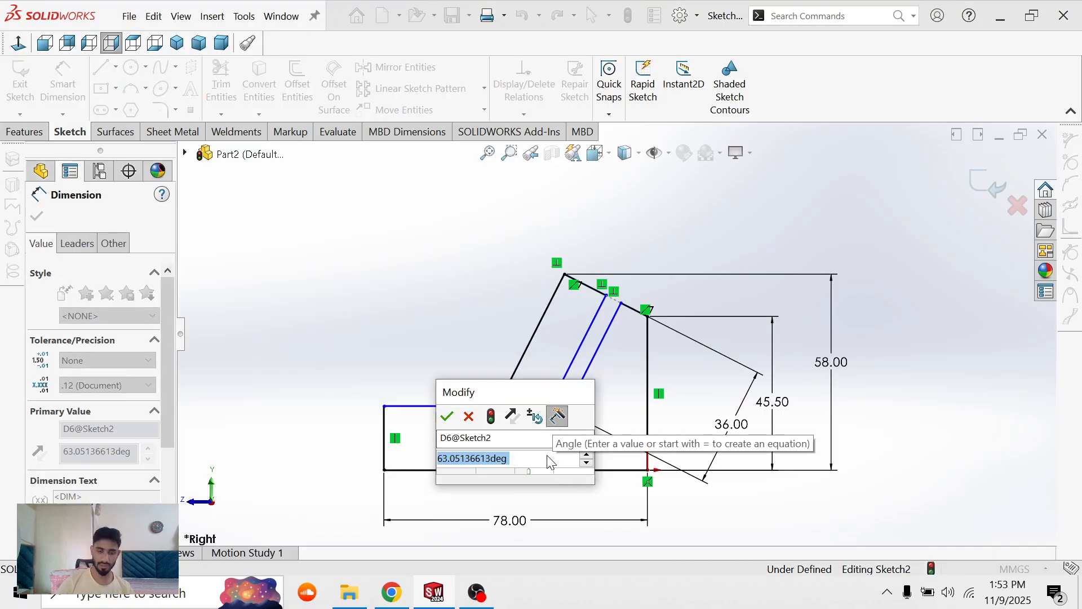
key(alt+Tab)
key(alt+Tab)
text(65)
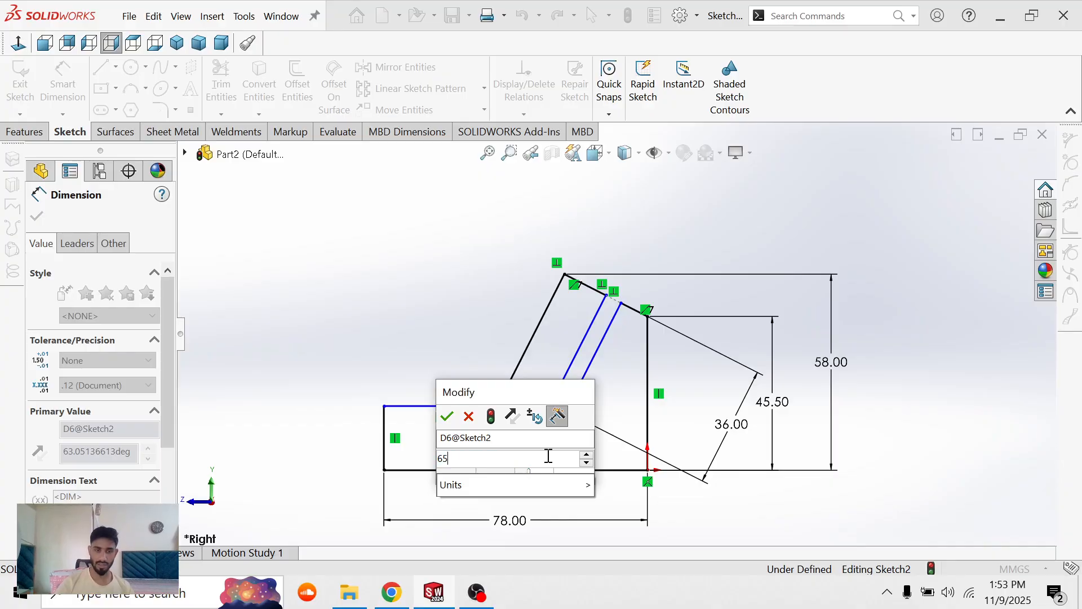
key(Return)
- Dimension the sloped top edge of the inclined arm to 15 mm, as given in the PDF drawing
key(alt+Tab)
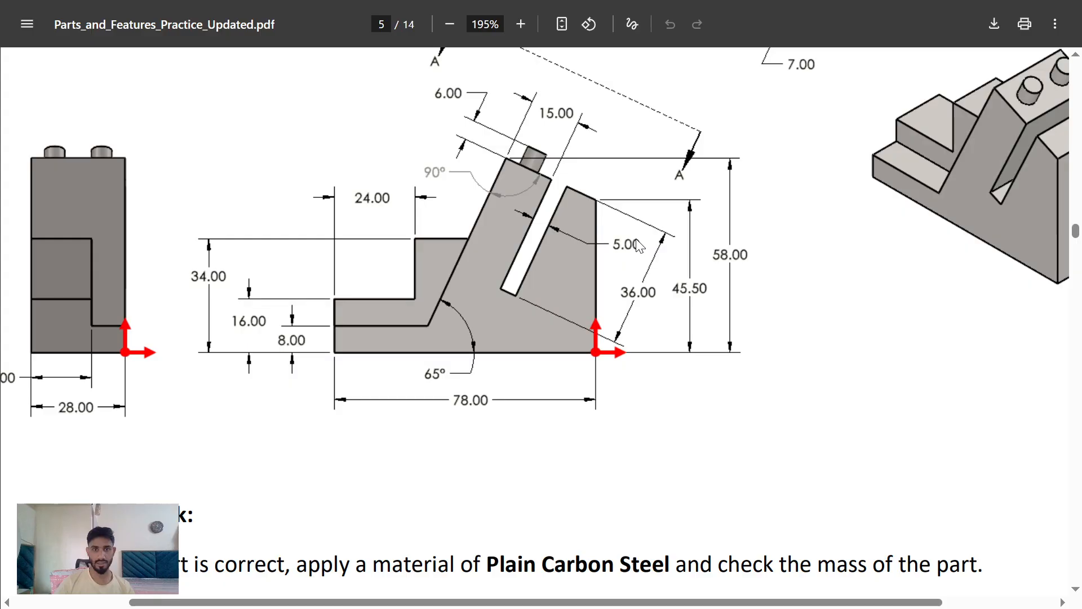
scroll(639, 246, up, 2)
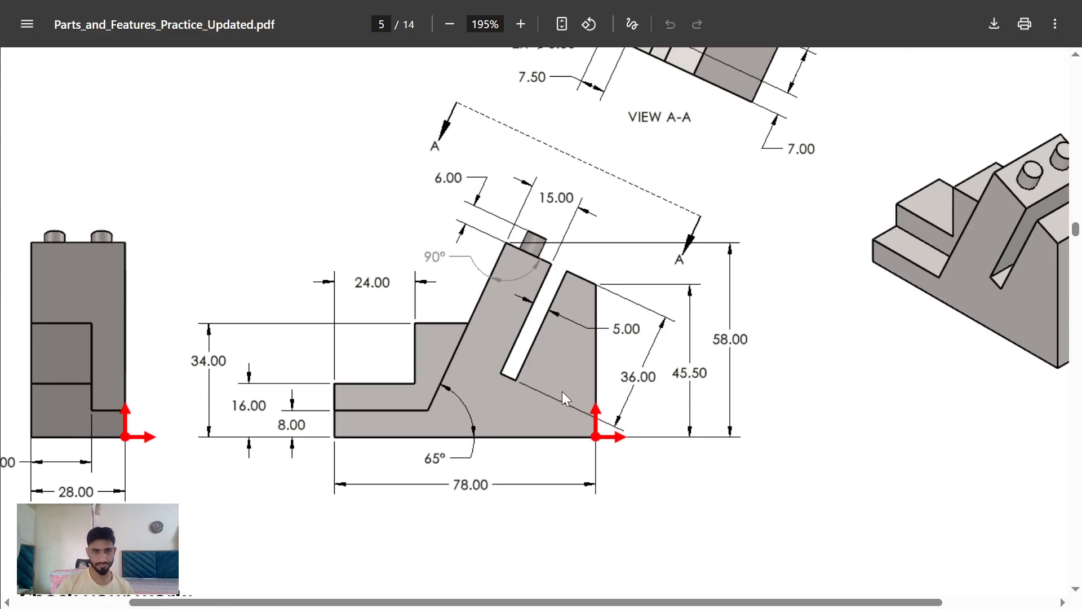
key(alt+Tab)
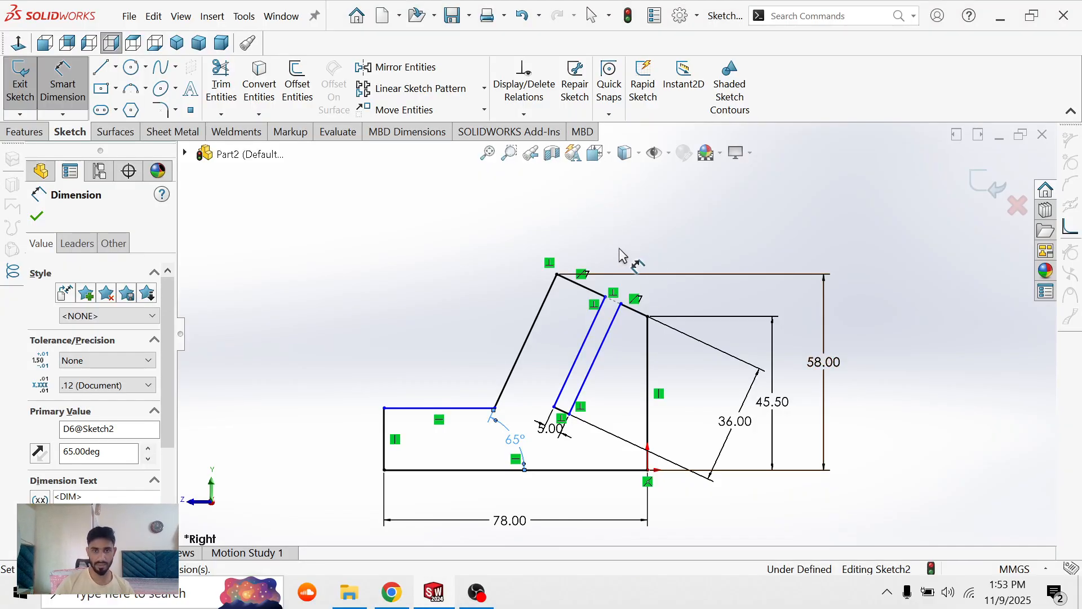
click(584, 284)
click(585, 287)
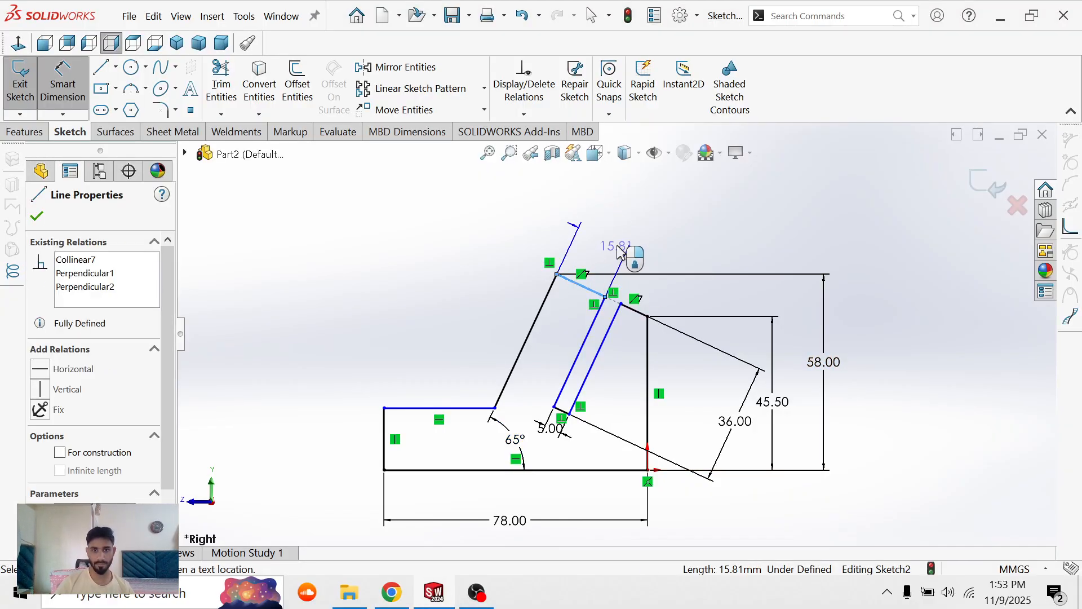
click(619, 250)
text(15)
key(Return)
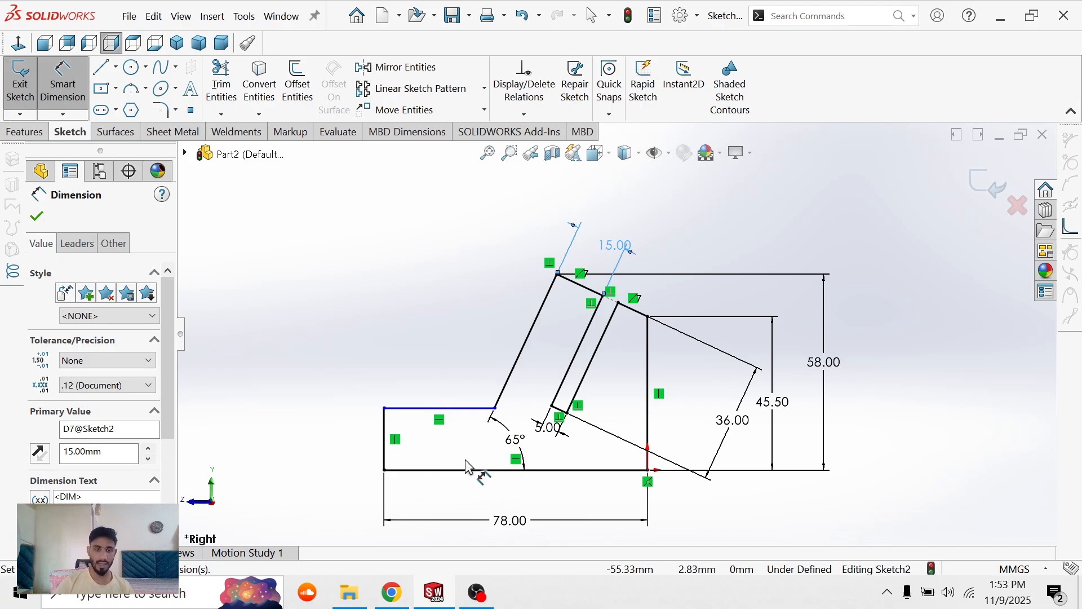
key(Escape)
- Move the slot's 36 mm dimension inside the profile, between the slot and the vertical edge
click(618, 303)
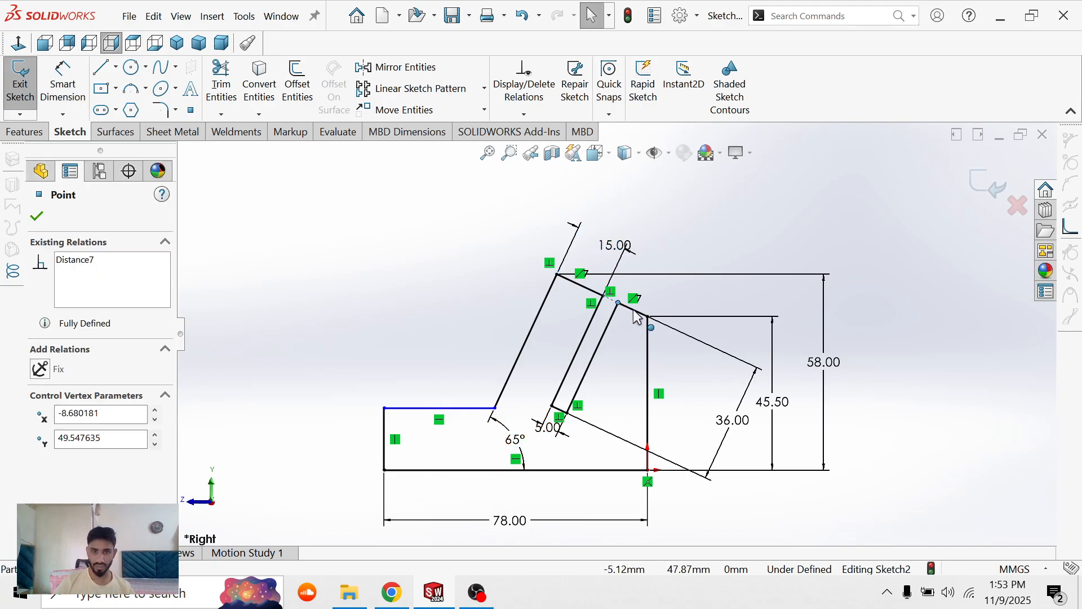
click(603, 335)
key(Escape)
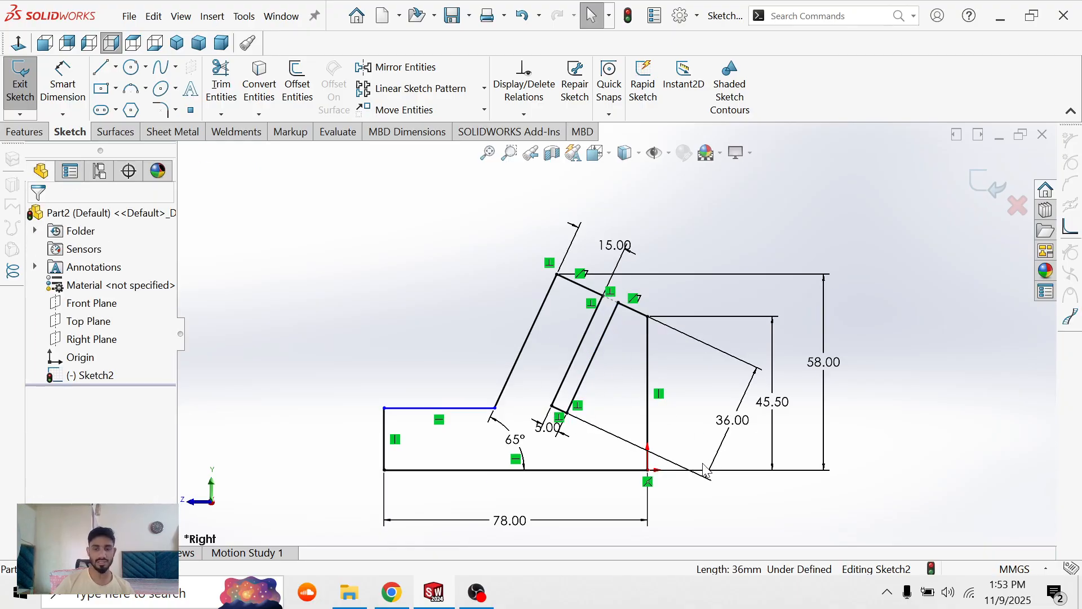
drag(737, 422, 613, 377)
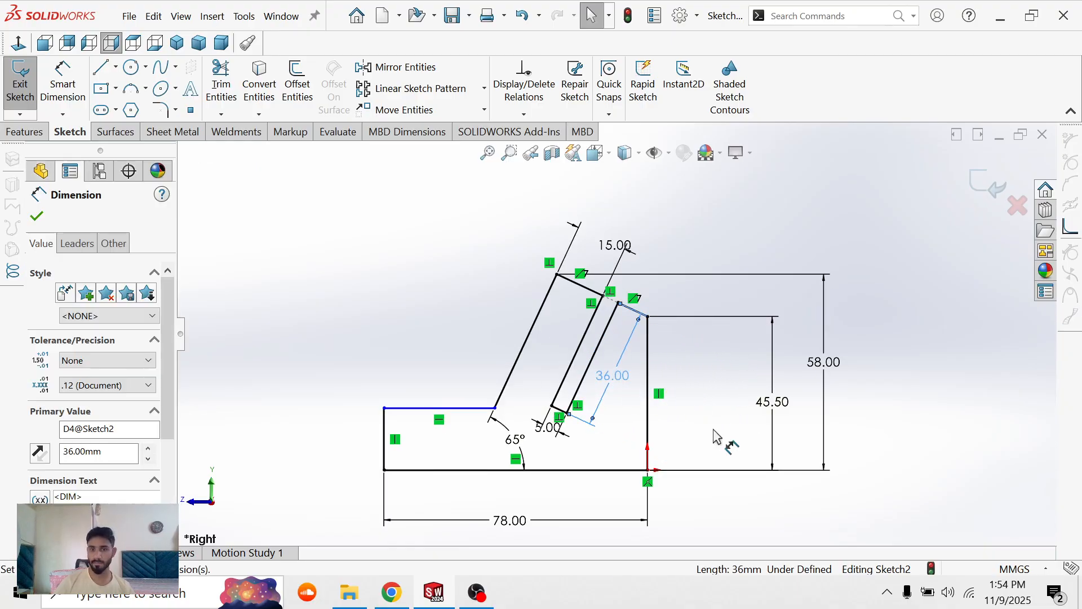
scroll(598, 389, down, 3)
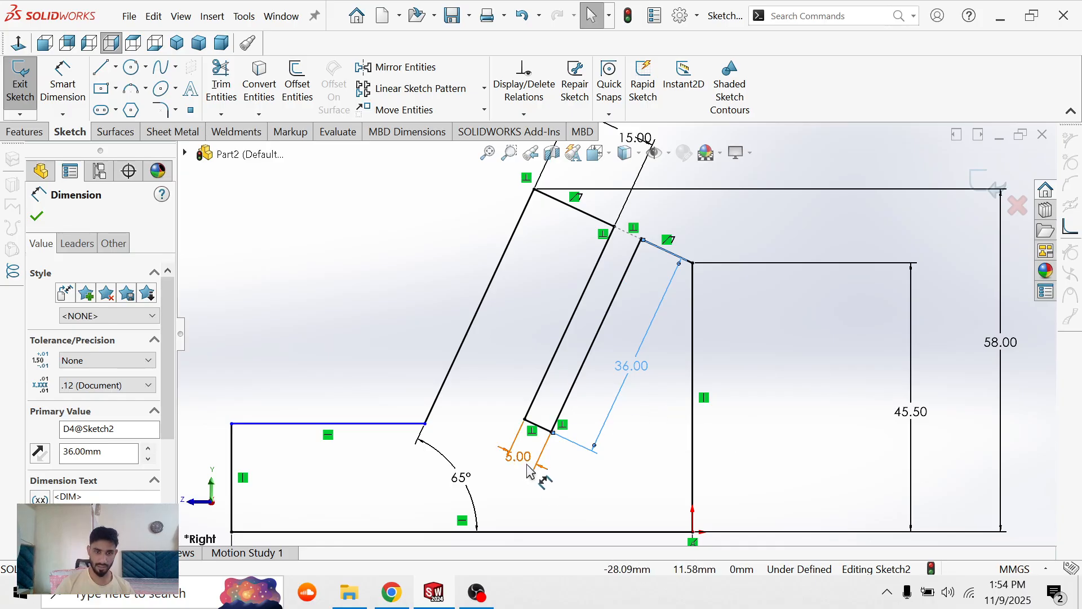
key(Escape)
scroll(497, 375, up, 3)
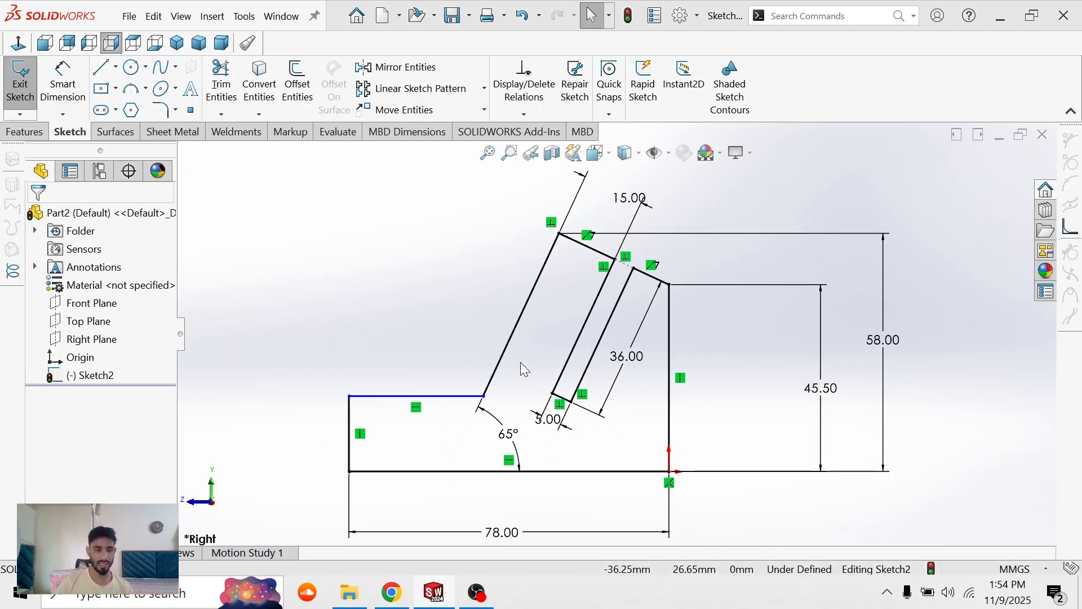
- Check the PDF drawing for the base step height and dimension the short vertical edge at the base's far end to 8 mm
key(alt+Tab)
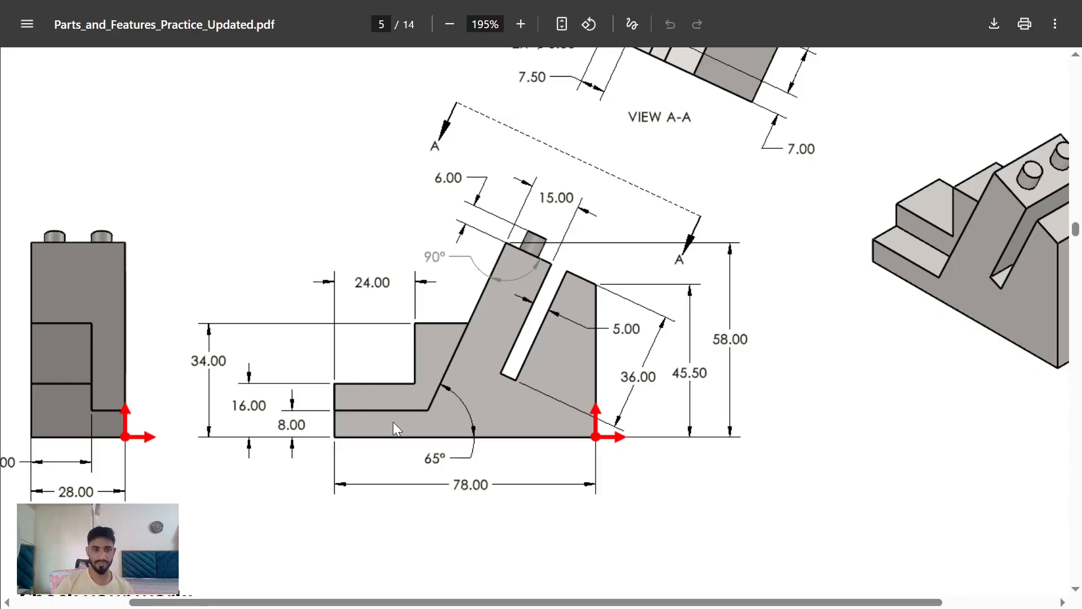
key(alt+Tab)
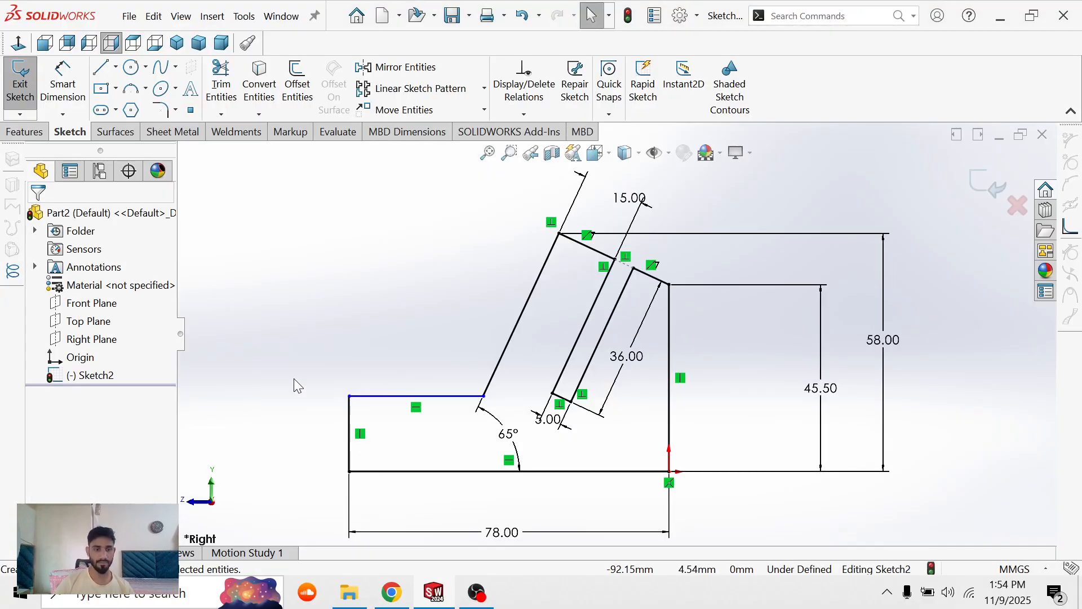
right_drag(294, 381, 294, 352)
click(349, 447)
click(305, 451)
text(8.34637467mm)
key(Return)
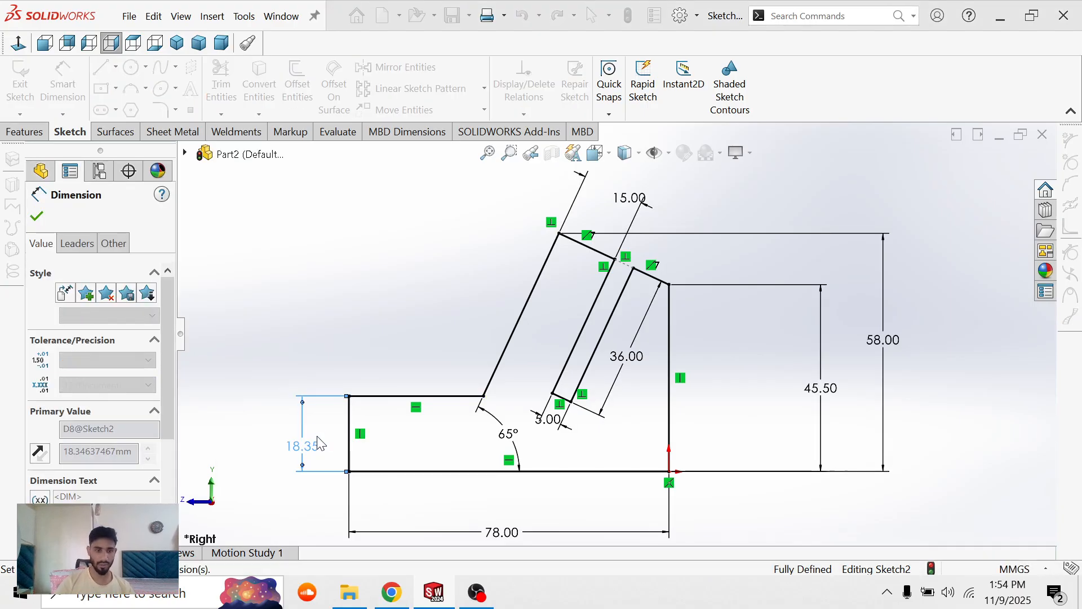
key(Escape)
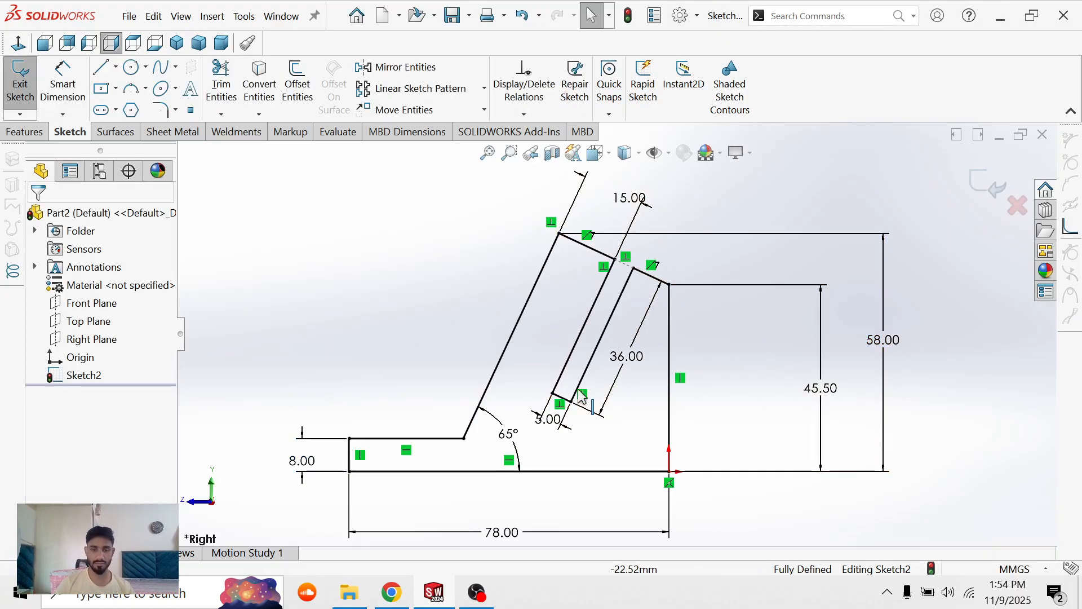
- Try deleting the coincident relation at the origin and moving the profile away from it, and undo both changes
scroll(615, 332, up, 3)
scroll(544, 426, down, 2)
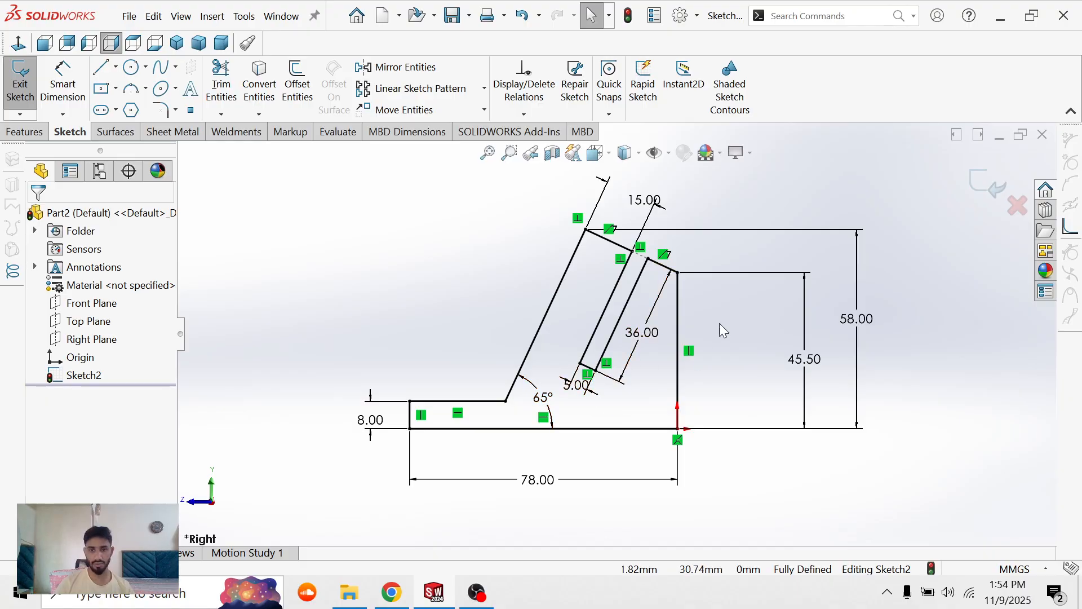
click(678, 439)
key(Delete)
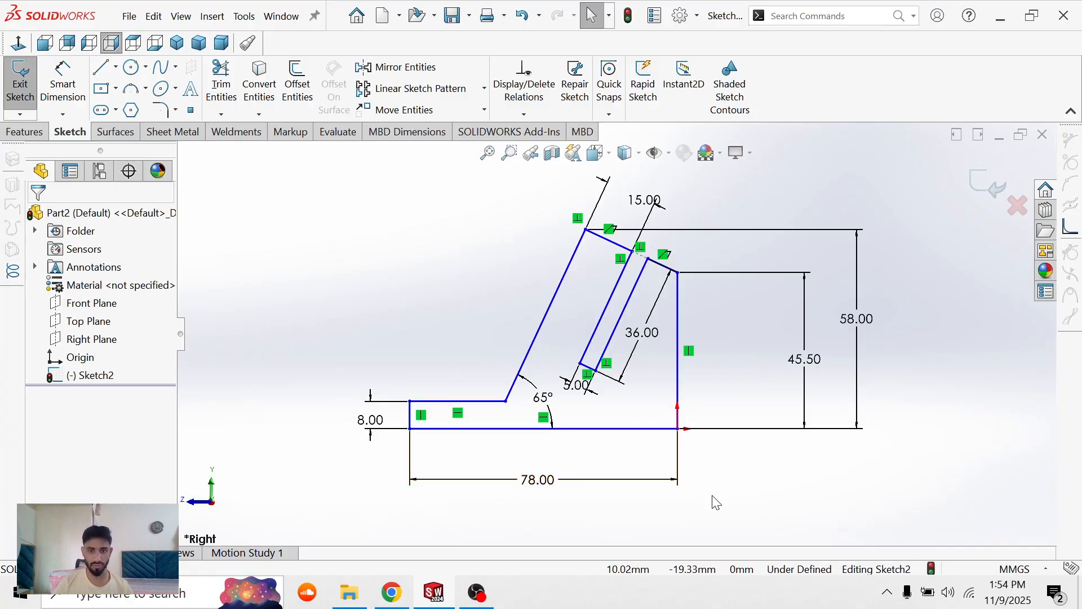
click(410, 416)
mouse_move(352, 400)
mouse_down()
mouse_move(361, 347)
mouse_move(211, 383)
mouse_move(285, 391)
mouse_up()
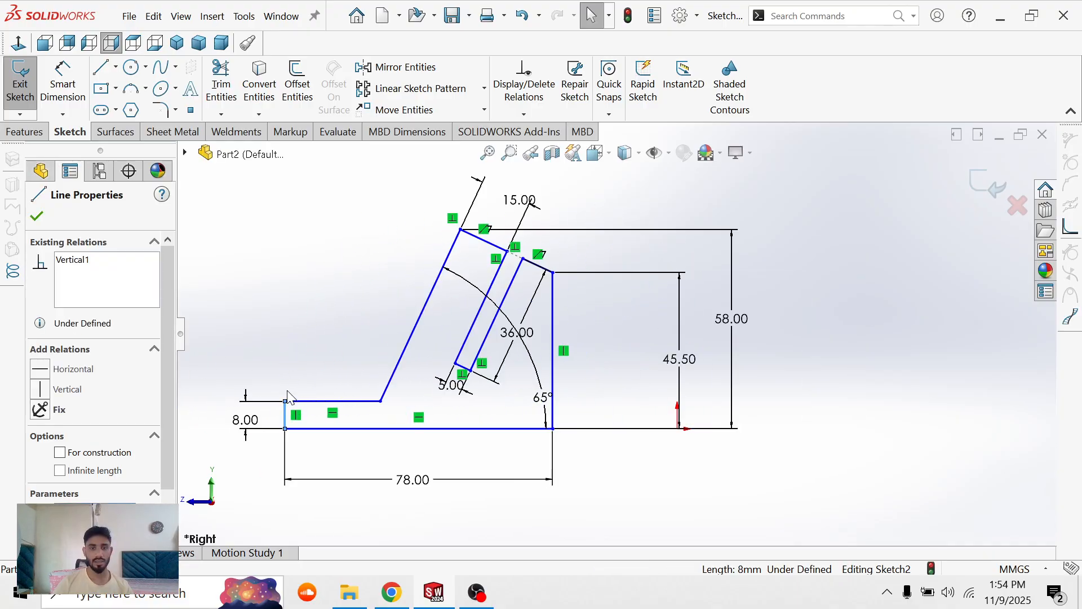
key(ctrl+z)
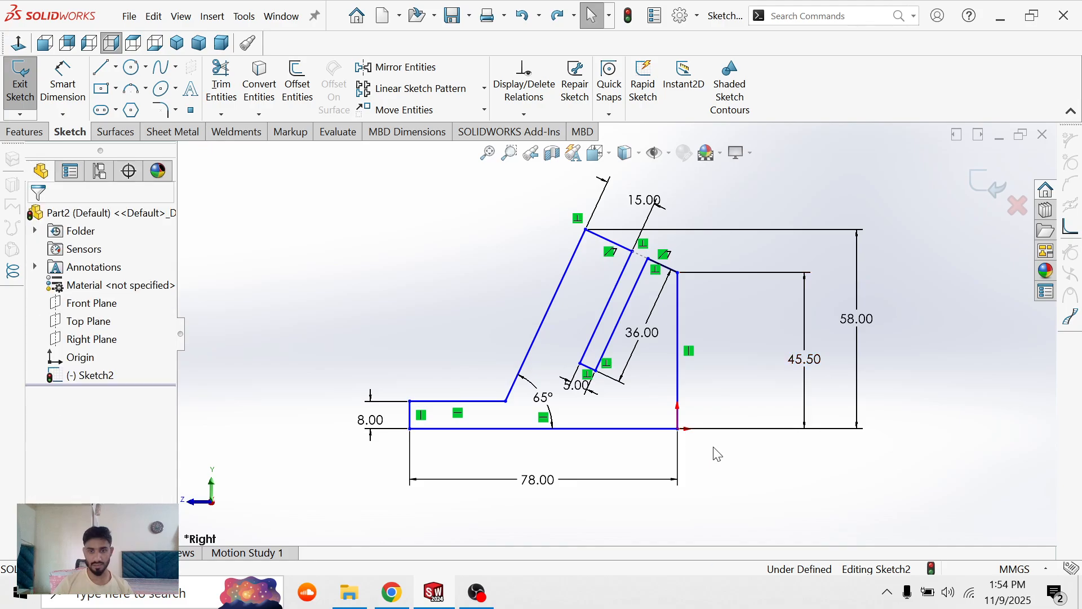
key(ctrl+z)
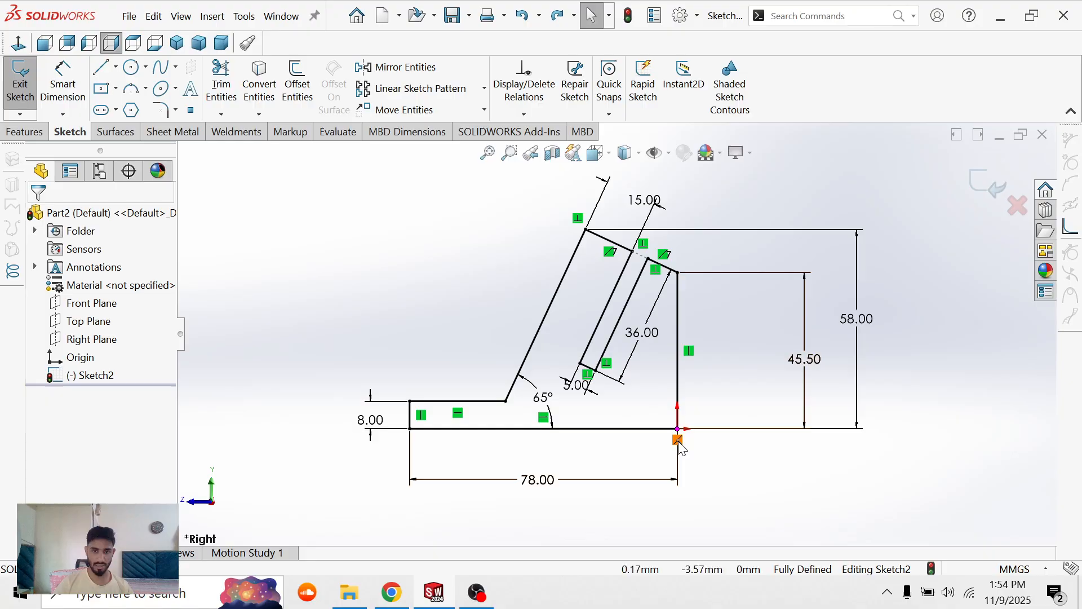
- Delete the coincident relation at the origin and move the whole profile sideways away from the origin
click(678, 440)
key(Delete)
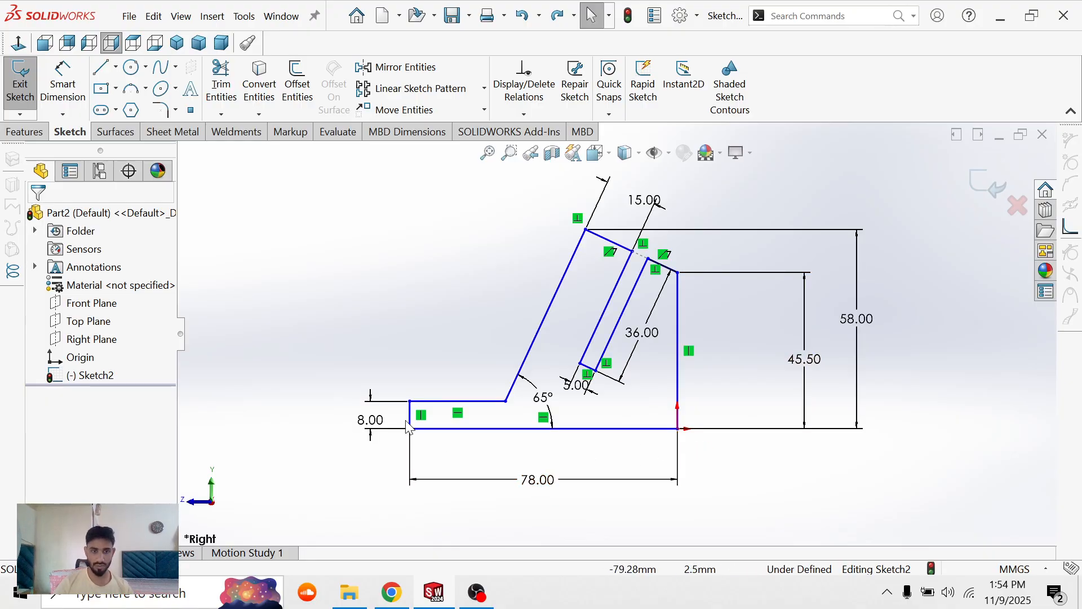
drag(409, 414, 326, 416)
- Dimension the distance between the profile's lower corner at the vertical edge and the origin to 25 mm
right_drag(671, 407, 677, 364)
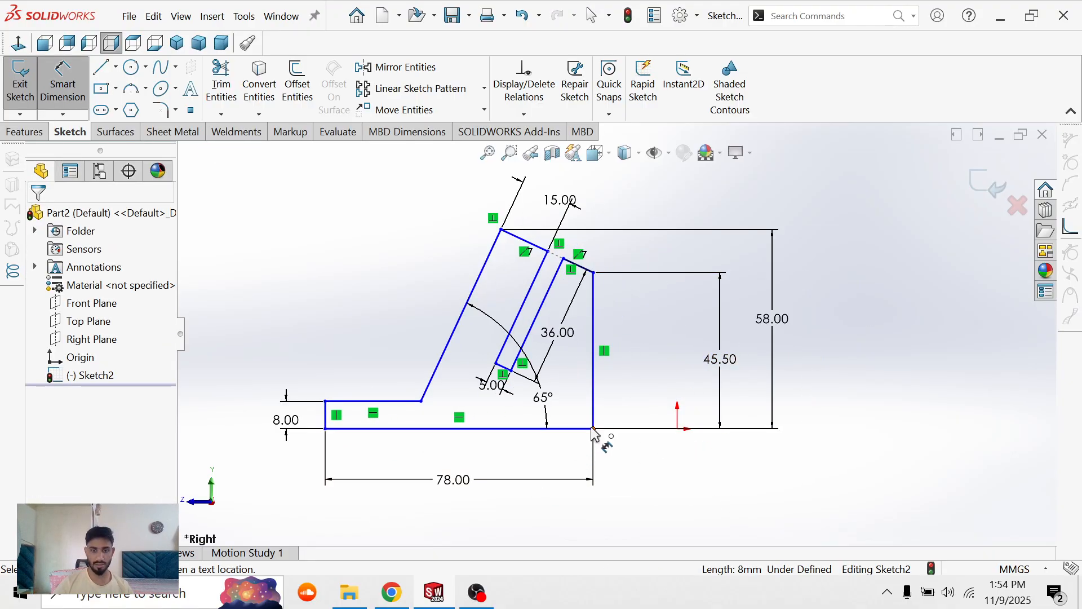
click(593, 429)
click(678, 429)
click(654, 476)
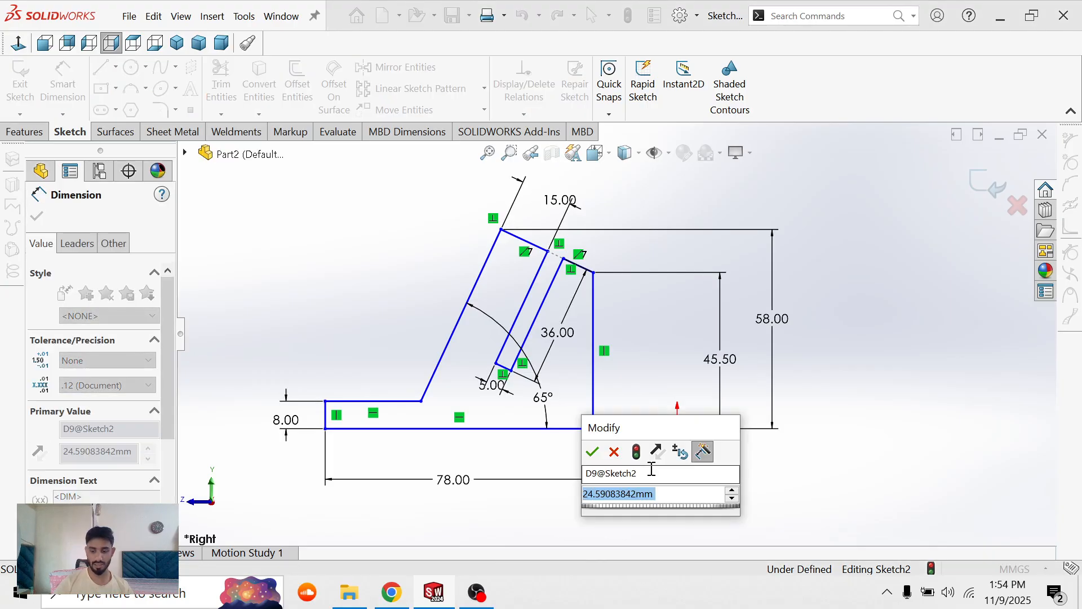
text(25)
key(Return)
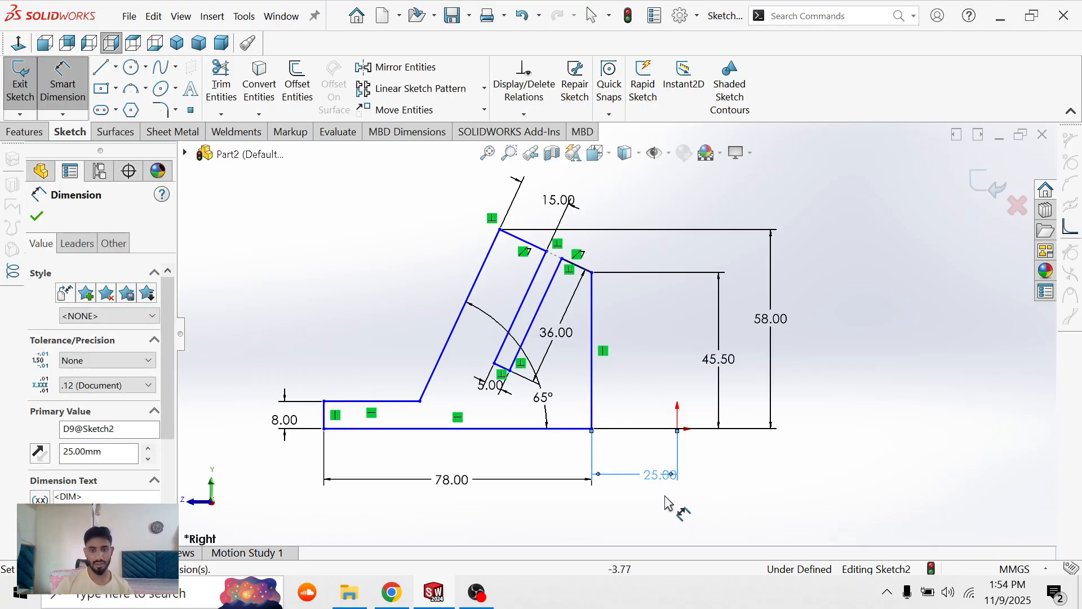
key(Escape)
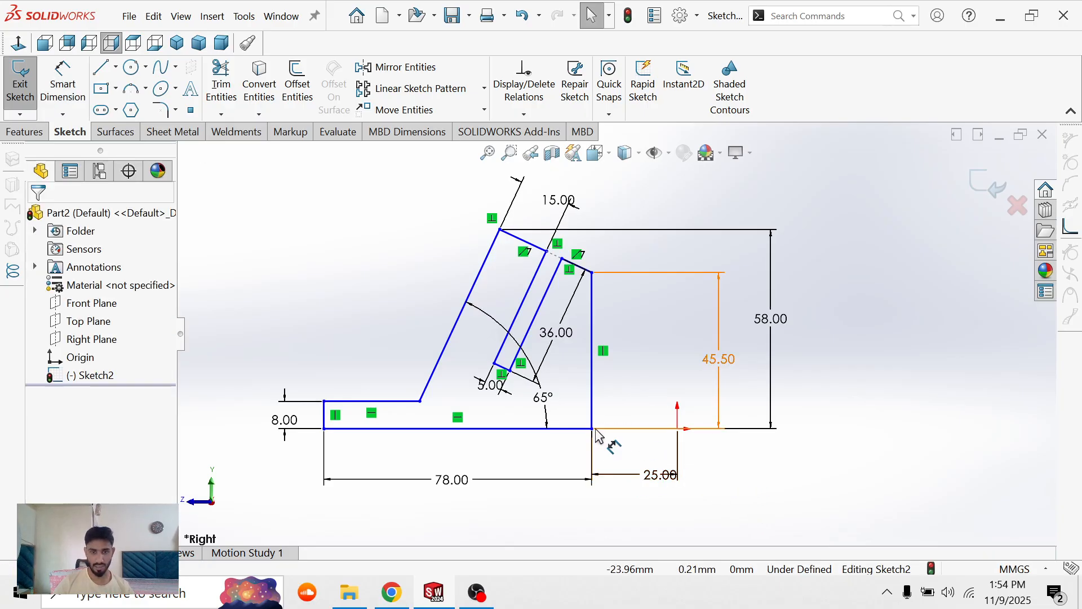
- Move the profile's lower corner at the vertical edge to about 20.7 mm beside and 14 mm above the origin, and select that corner
click(601, 432)
mouse_move(588, 427)
mouse_down()
mouse_move(587, 385)
mouse_move(593, 430)
mouse_move(595, 397)
mouse_move(603, 418)
mouse_move(617, 402)
mouse_up()
drag(637, 457, 638, 468)
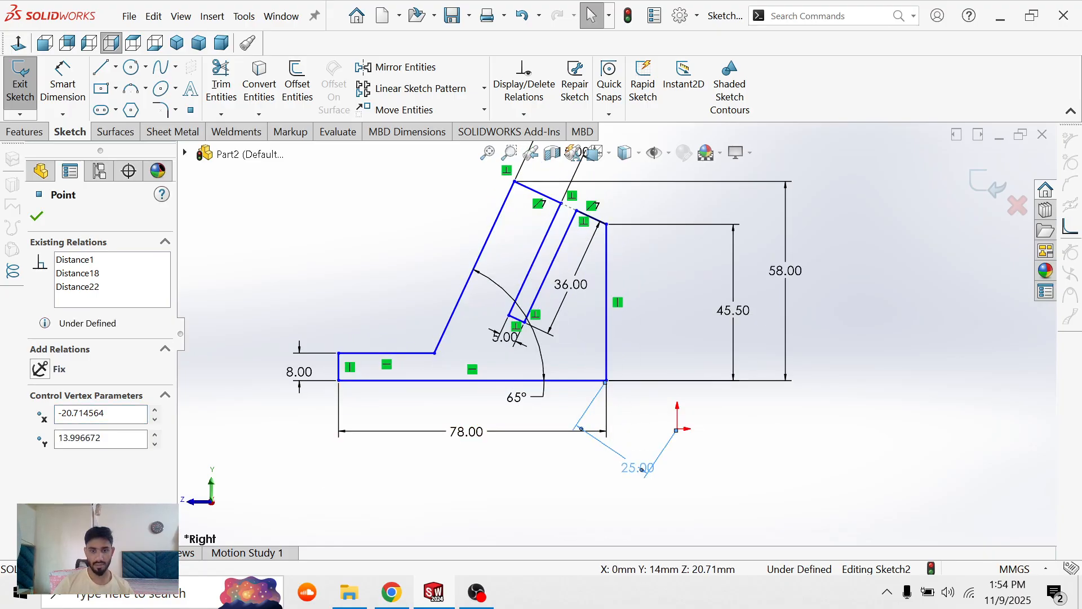
click(605, 380)
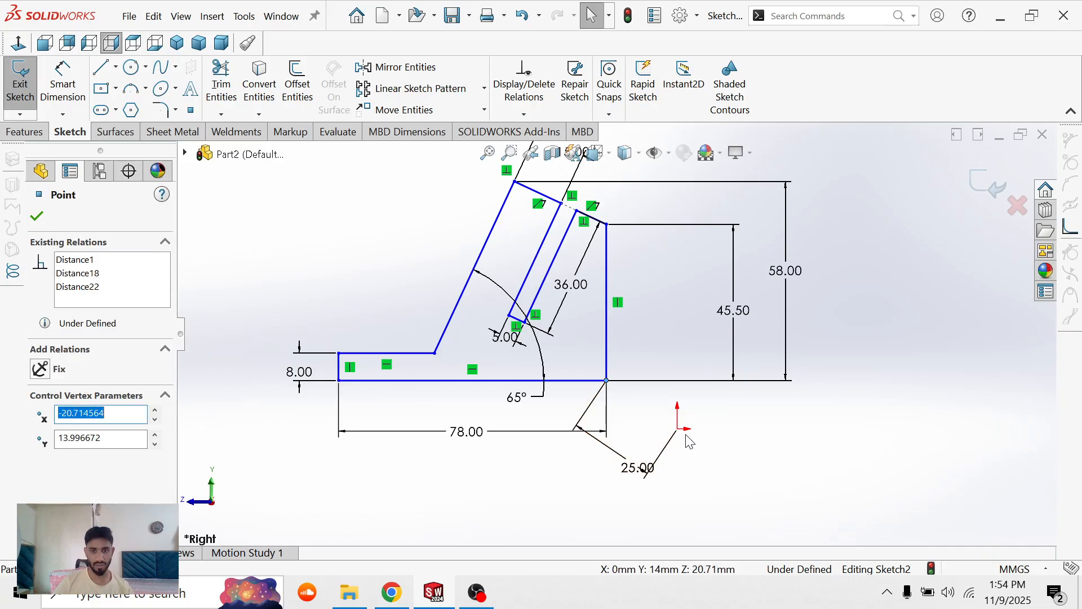
- Add a horizontal relation between the profile's lower corner at the vertical edge and the origin, and place their distance dimension below the profile
ctrl+click(677, 429)
click(41, 438)
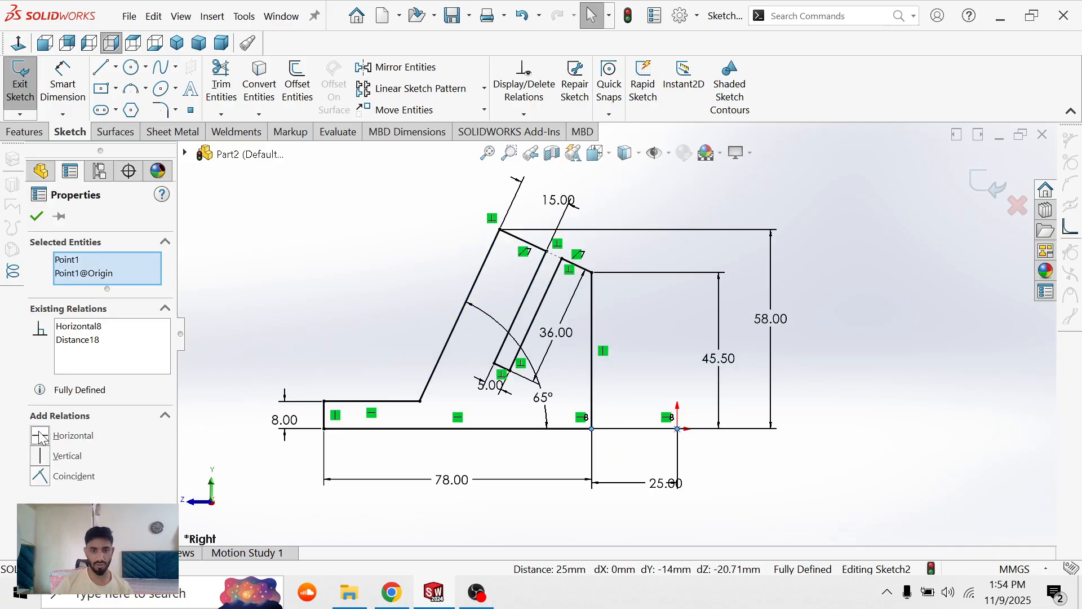
drag(665, 483, 785, 494)
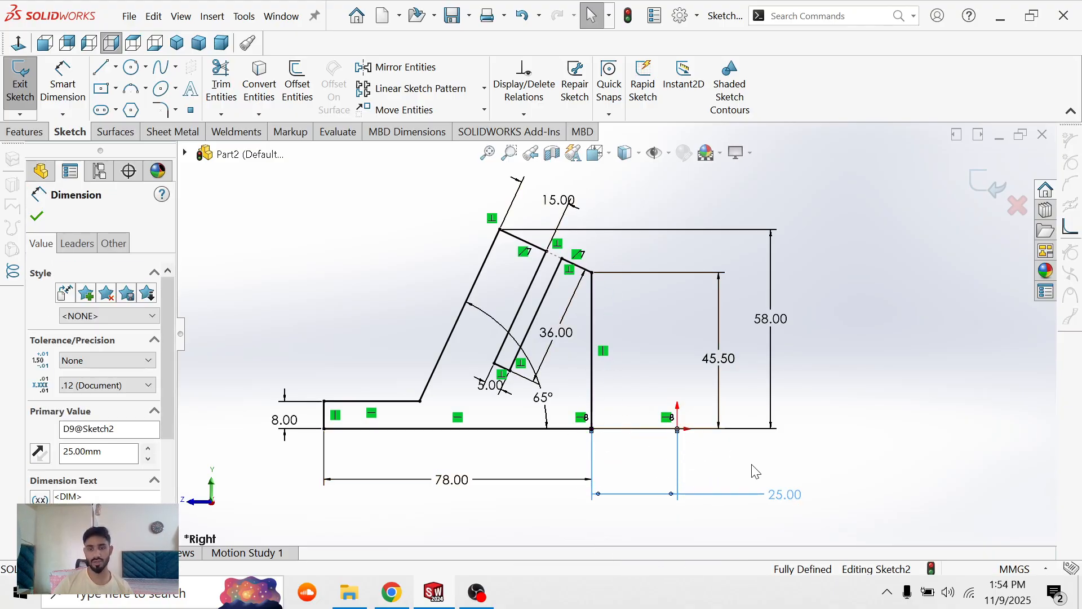
click(866, 446)
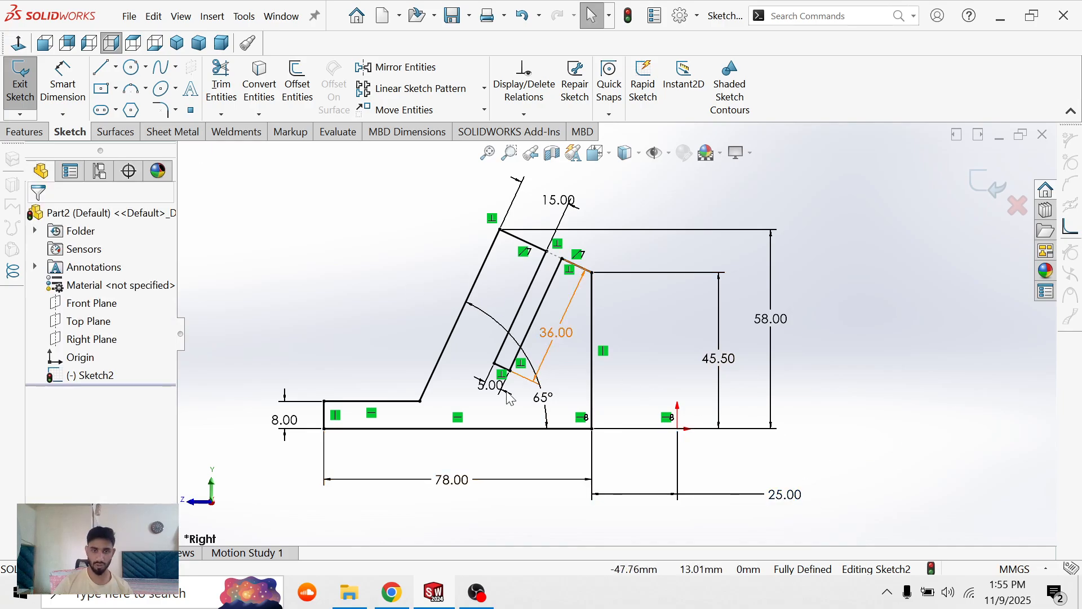
drag(785, 499, 642, 486)
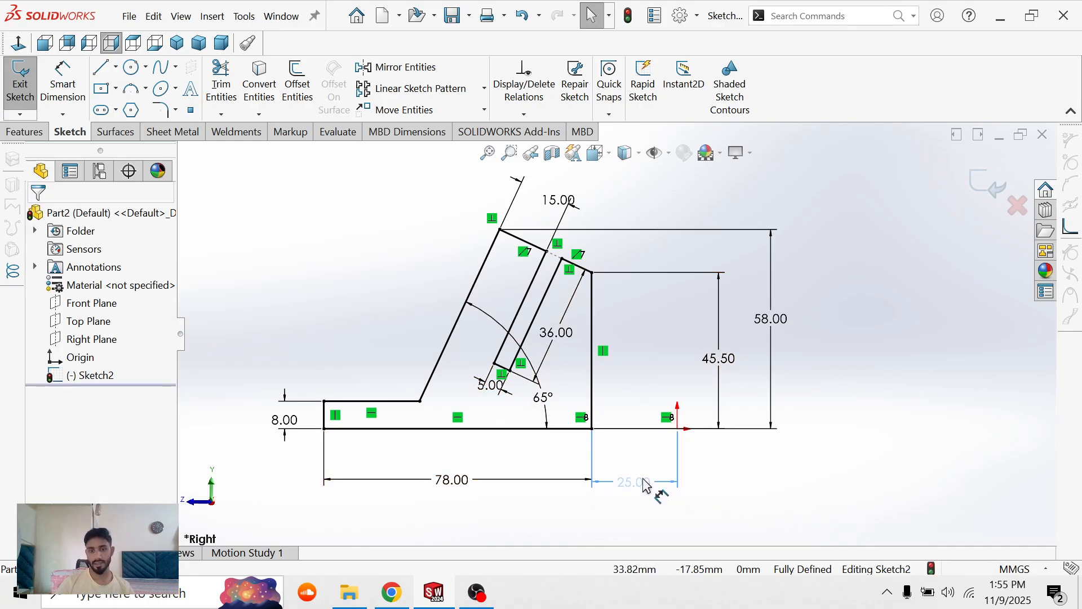
click(791, 483)
- Delete the distance dimension between the corner and the origin, and make that corner coincident with the origin
click(615, 488)
key(Delete)
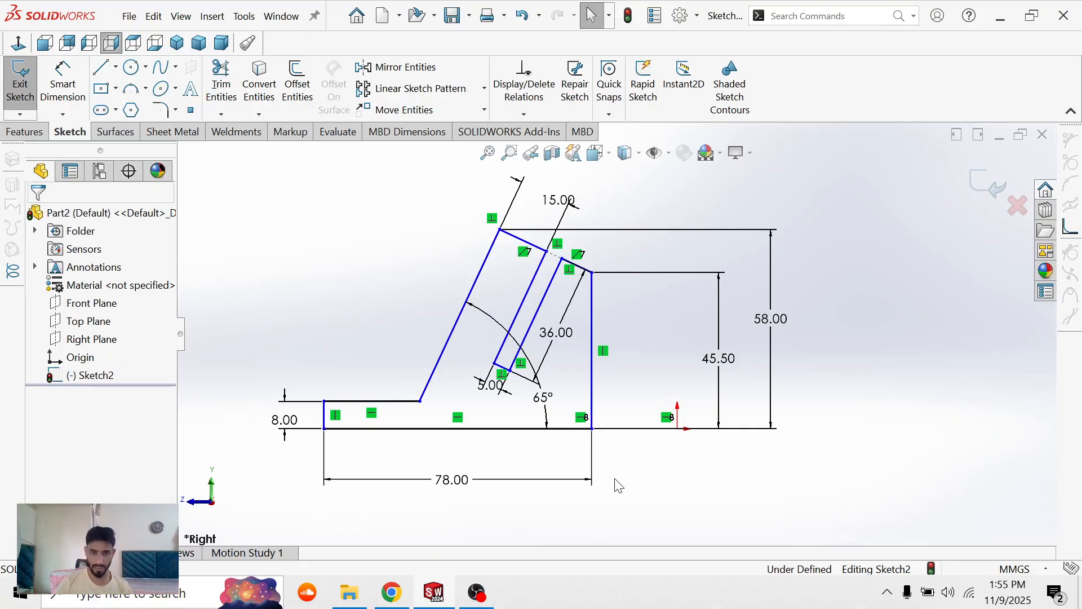
click(593, 429)
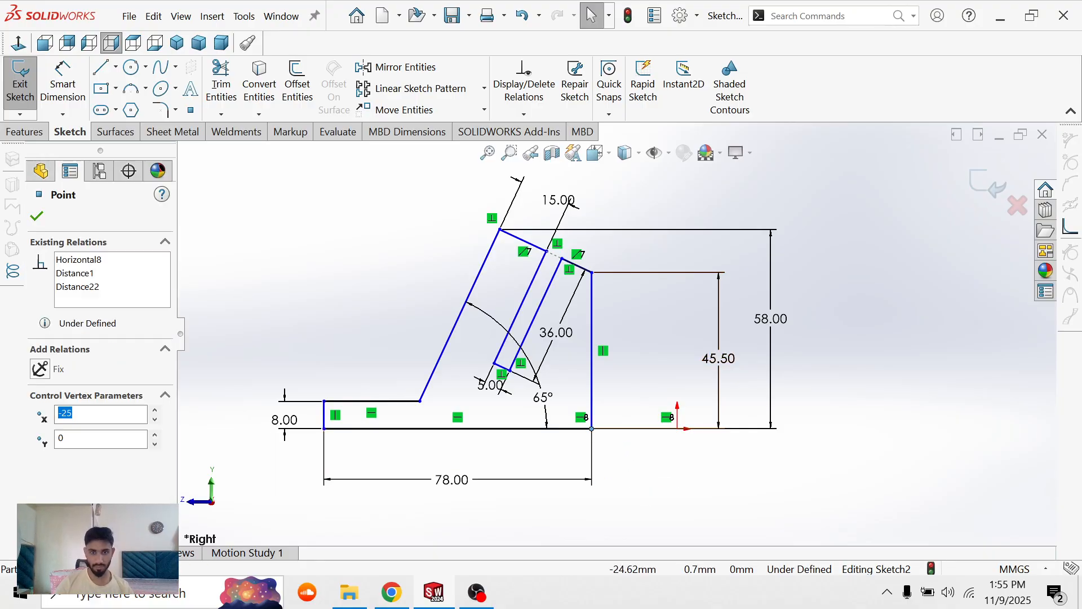
ctrl+click(678, 429)
click(45, 478)
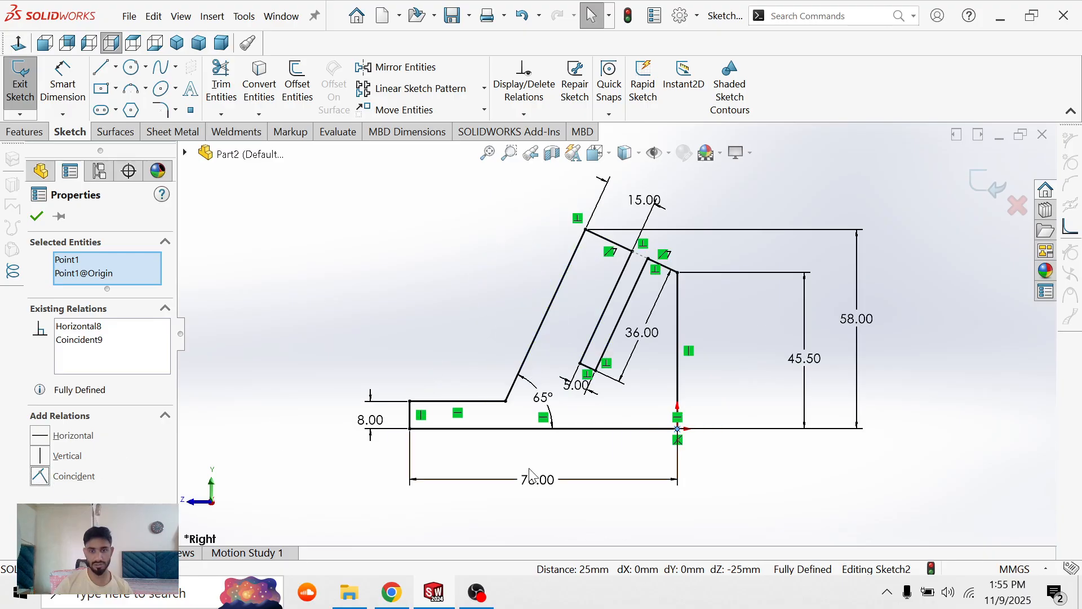
click(782, 486)
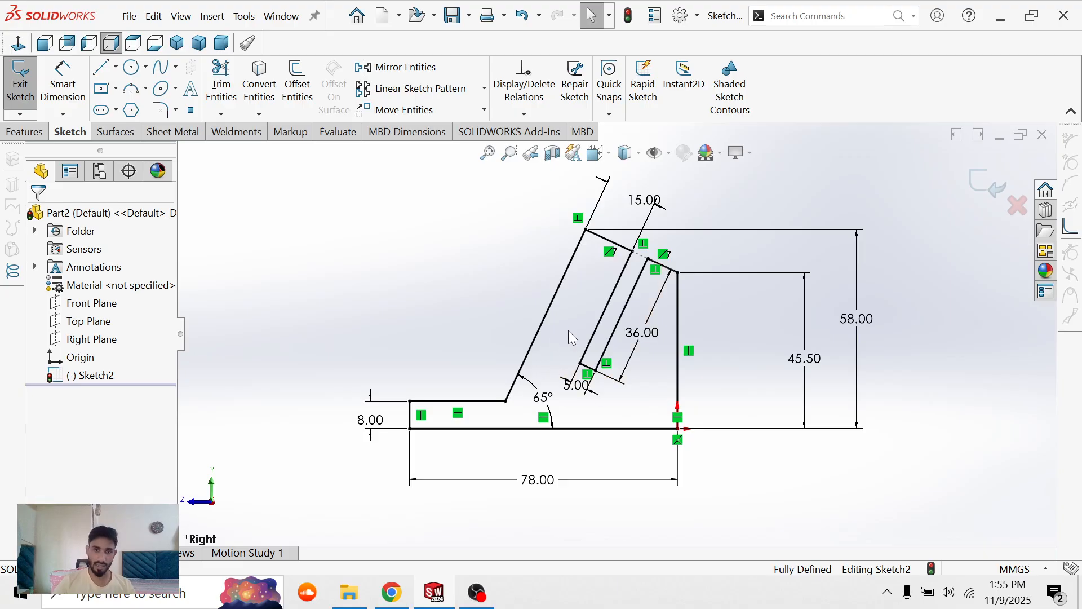
- Extrude the side profile as a blind boss 28 mm deep, the overall width given in the PDF drawing
click(35, 133)
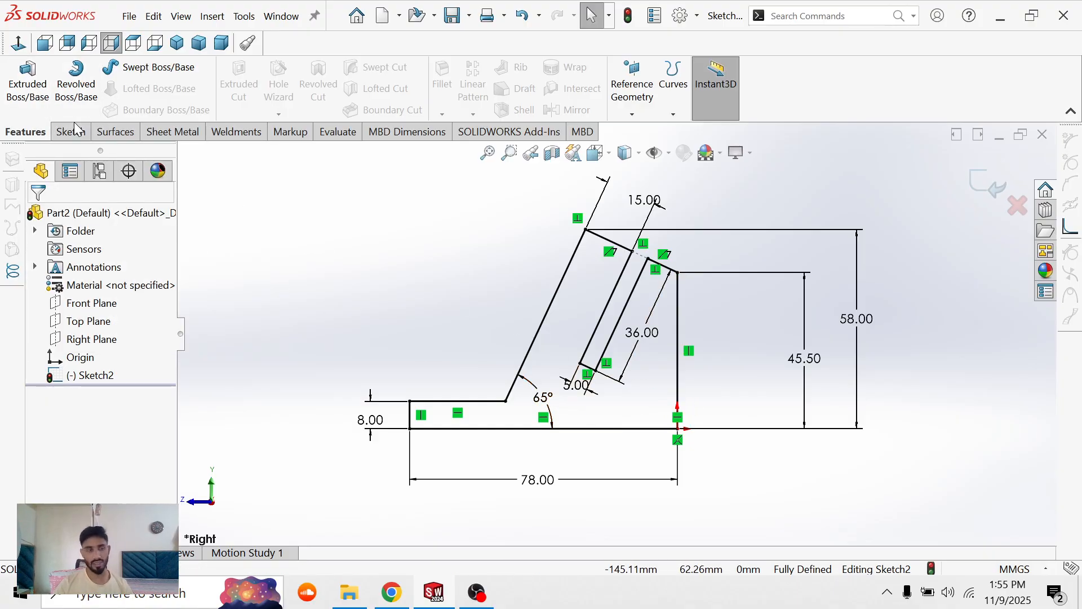
click(27, 79)
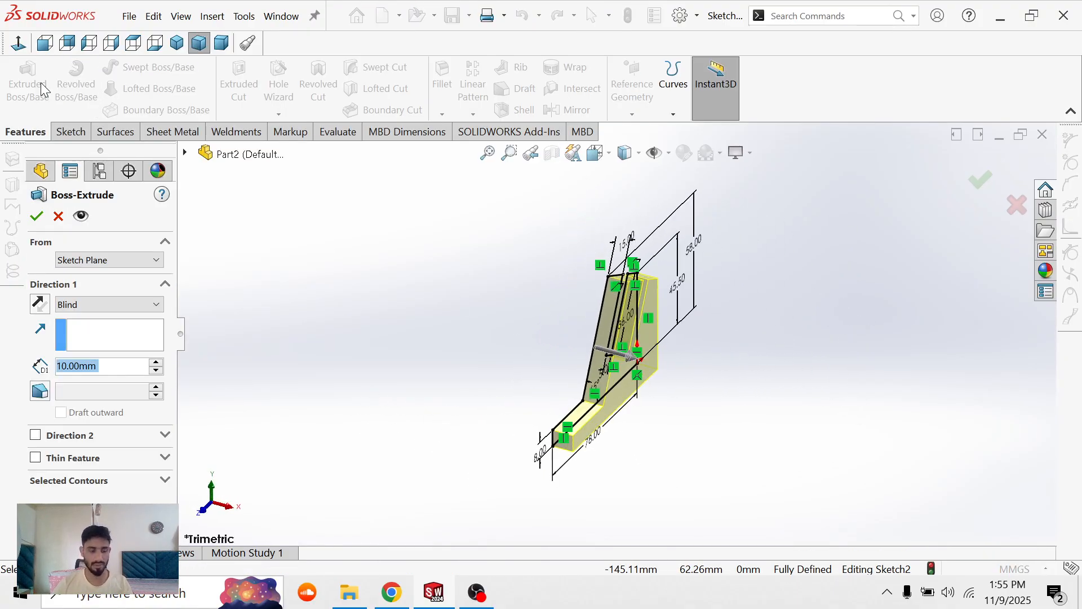
key(alt+Tab)
ctrl+scroll(479, 309, up, 1)
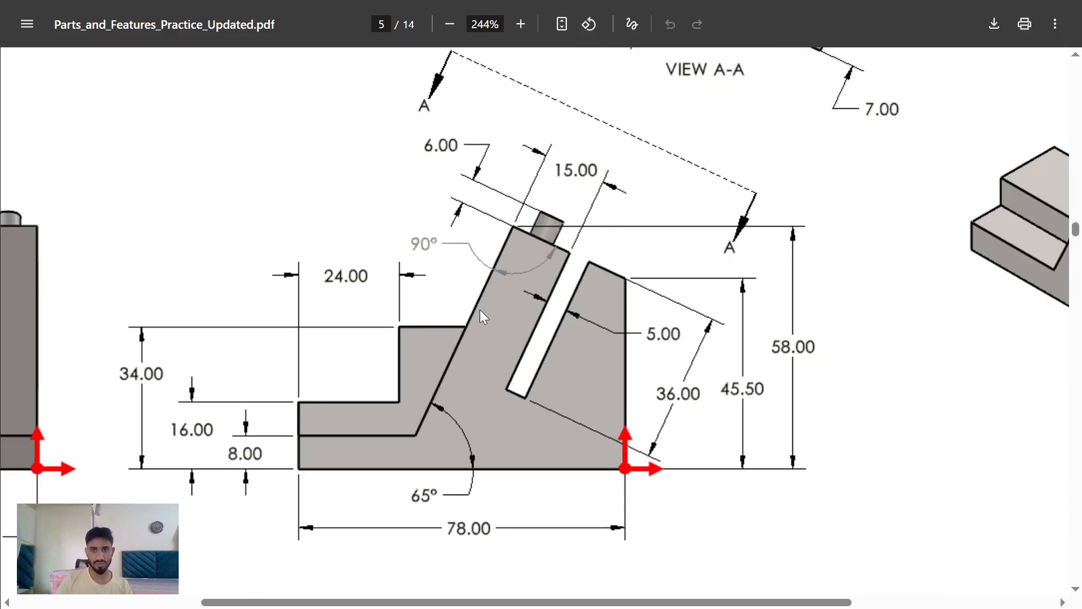
ctrl+scroll(479, 309, down, 2)
scroll(676, 321, up, 3)
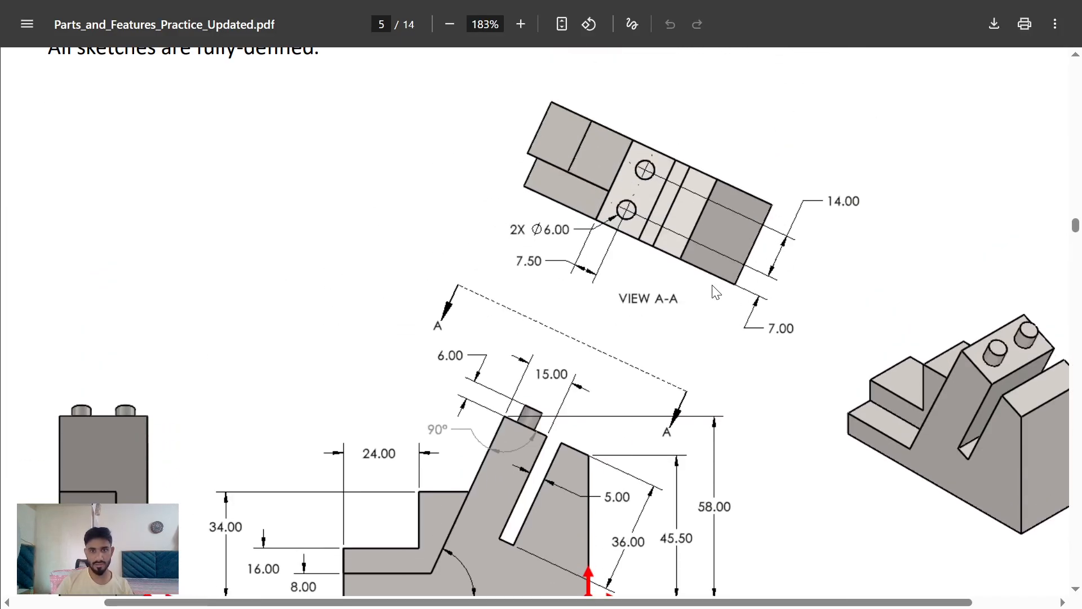
scroll(186, 386, down, 5)
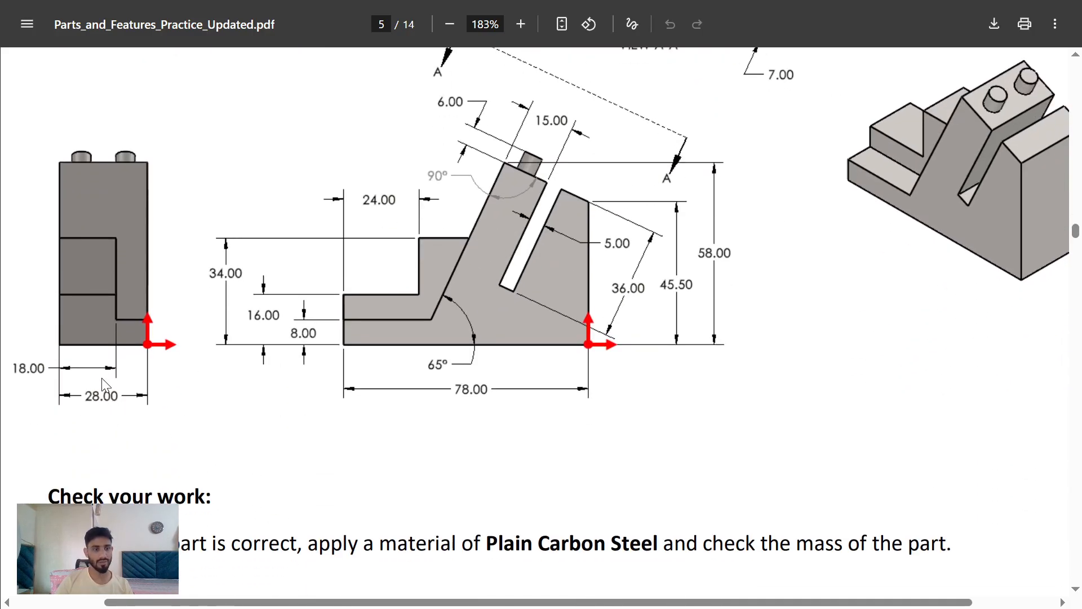
key(alt+Tab)
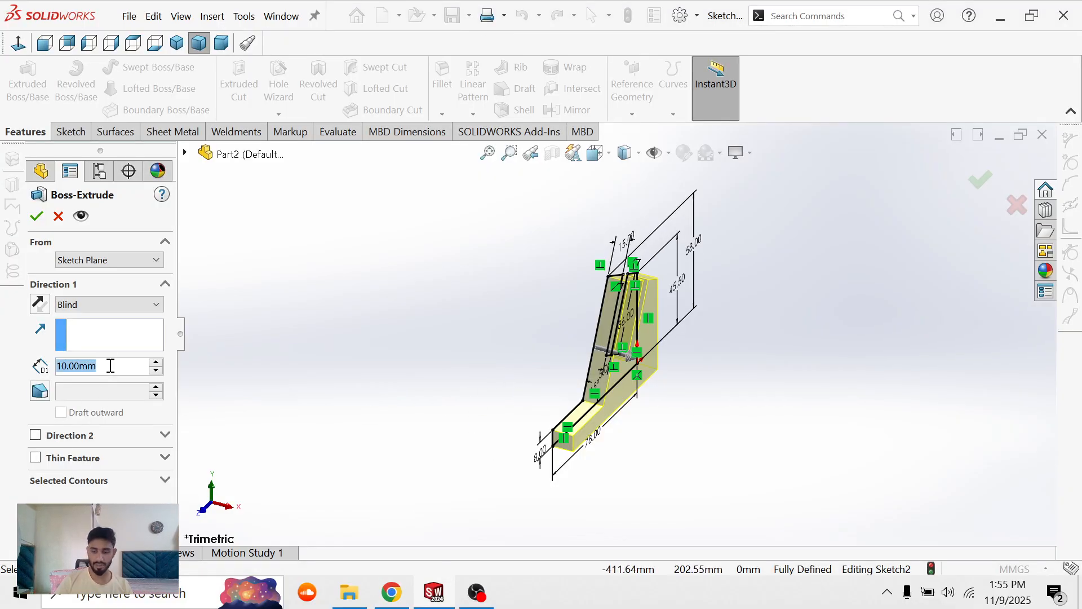
text(28)
key(Return)
click(36, 216)
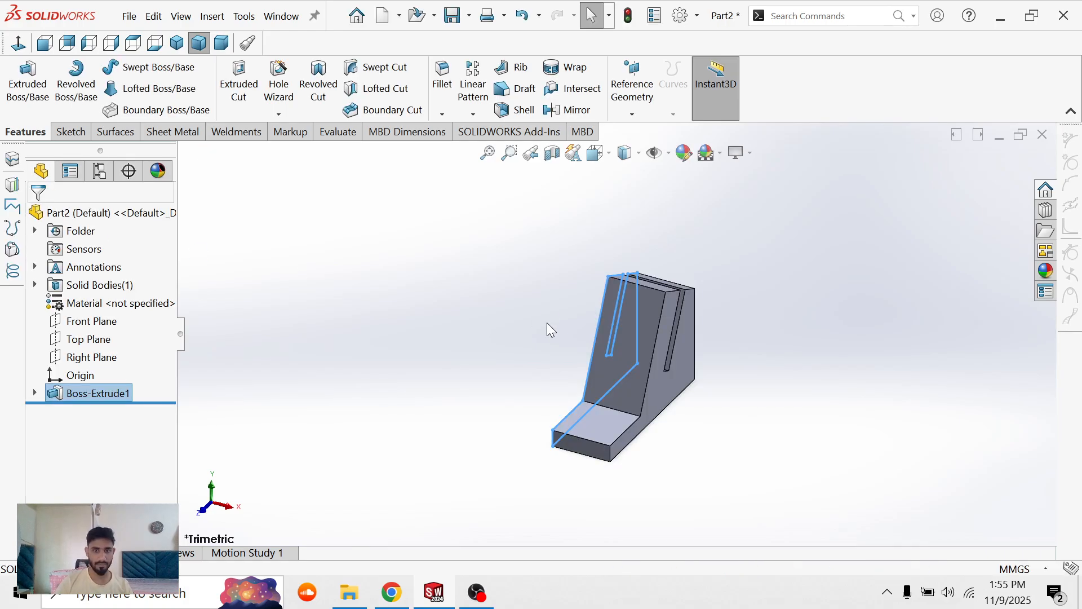
- Compare the extruded block with the PDF drawing, examining the stepped boss, its notes and View A-A
middle_drag(547, 322, 489, 360)
mouse_move(671, 417)
middle_down()
mouse_move(674, 377)
mouse_move(478, 331)
middle_up()
key(alt+Tab)
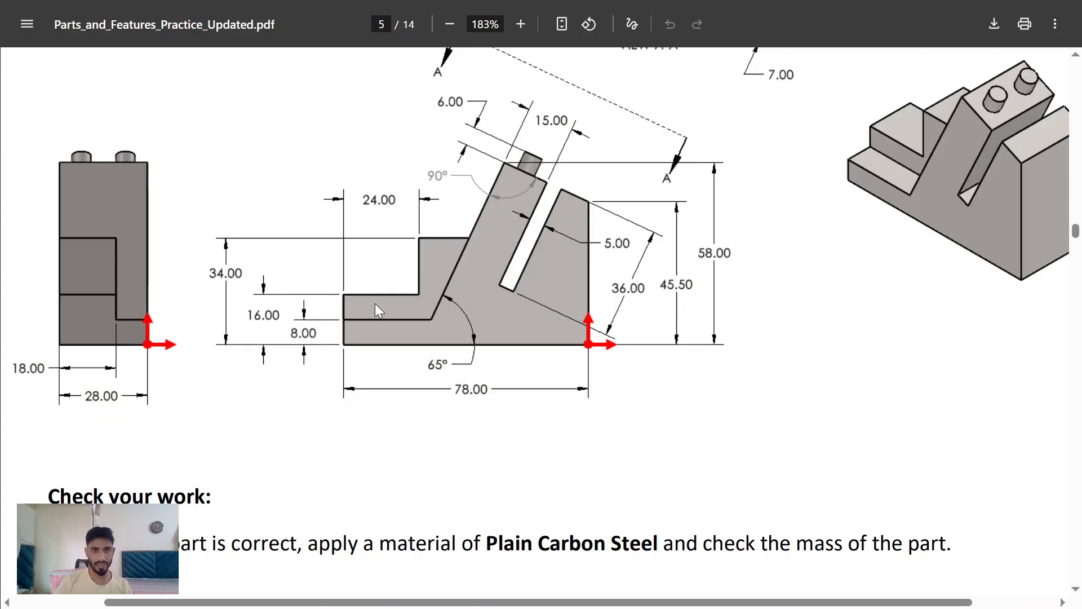
scroll(377, 302, up, 3)
scroll(586, 214, up, 3)
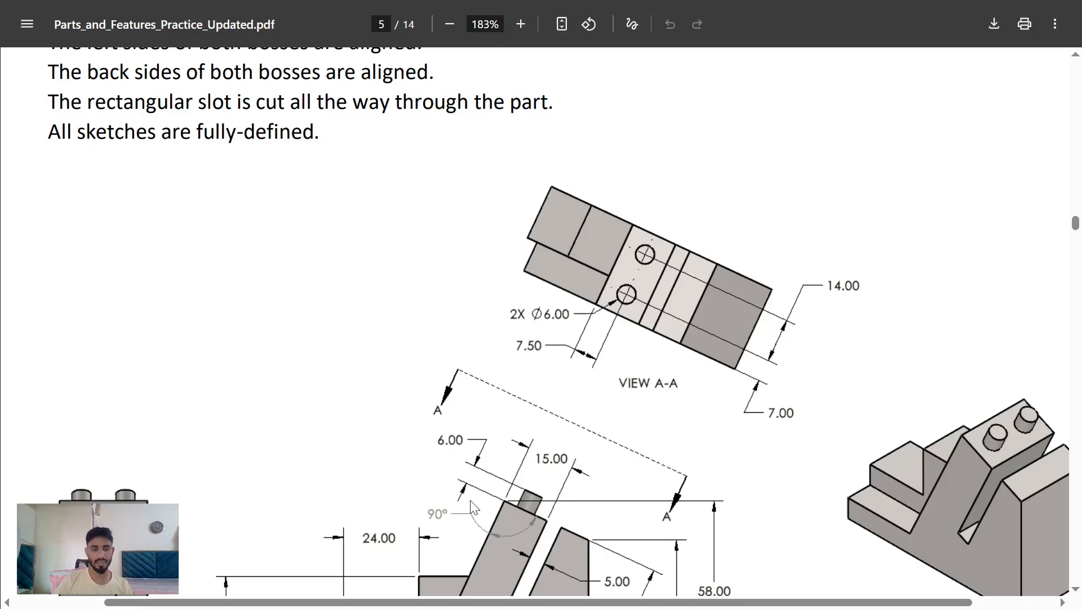
scroll(354, 506, down, 3)
key(alt+Tab)
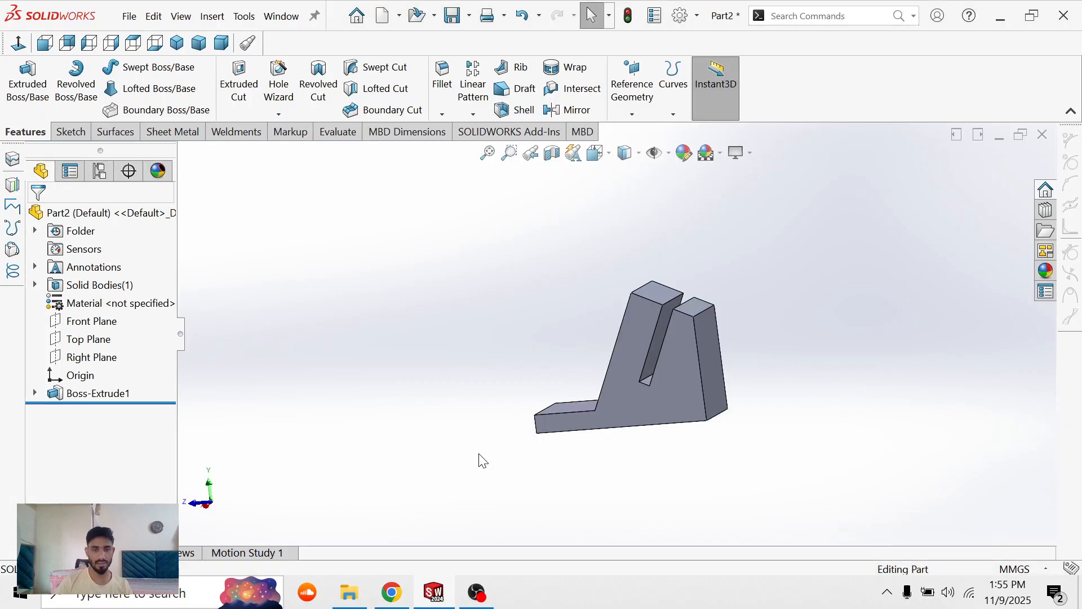
key(alt+Tab)
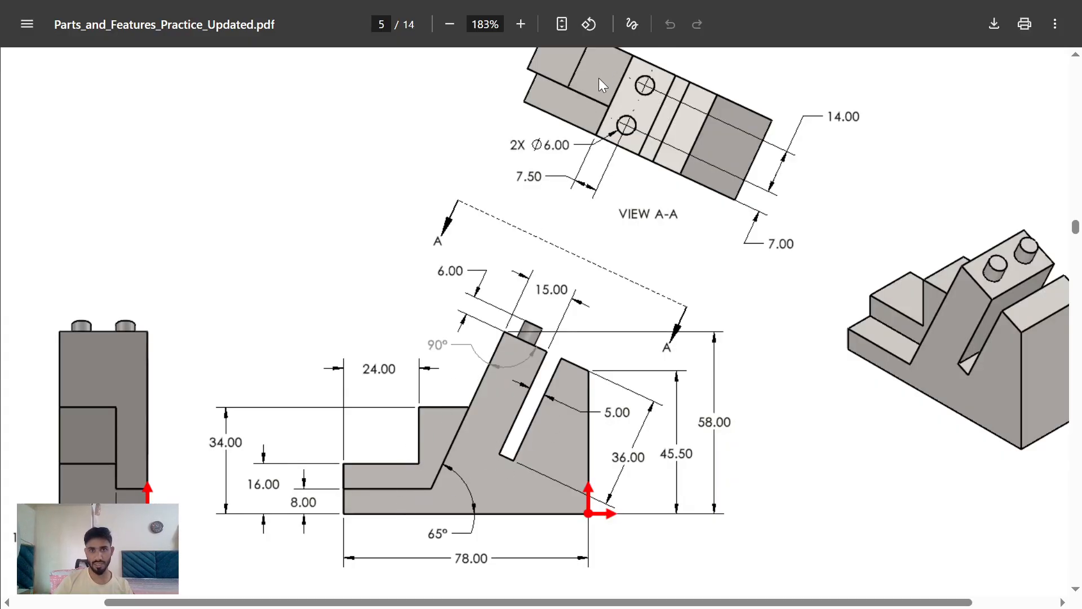
key(alt+Tab)
- Start a sketch on the block's flat side face on the origin side, and check the stepped boss's dimensions in the PDF drawing
middle_drag(564, 411, 729, 406)
right_click(617, 372)
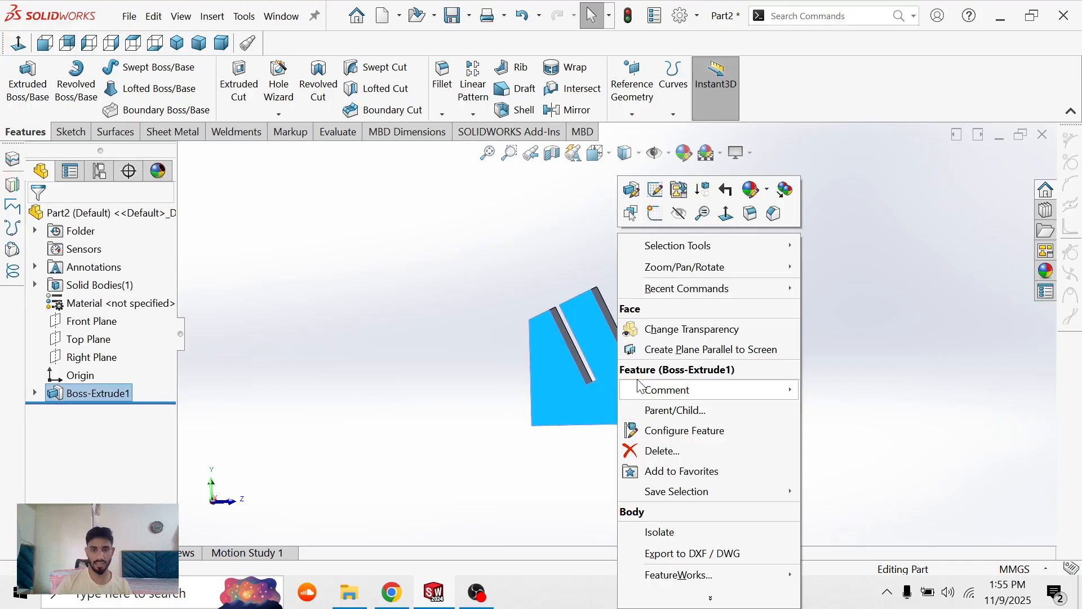
click(655, 213)
key(alt+Tab)
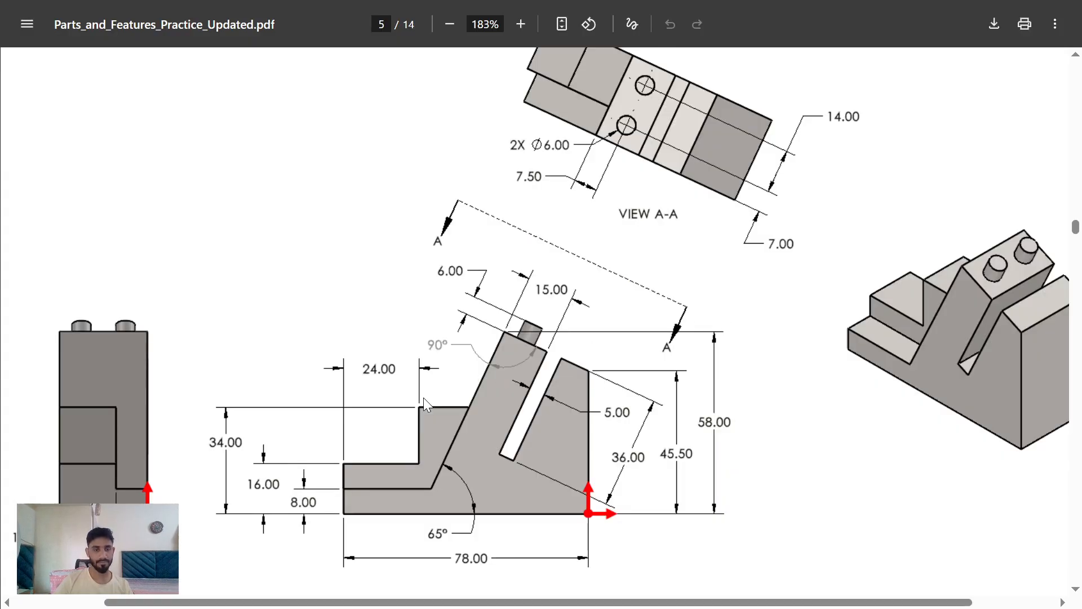
scroll(395, 411, down, 3)
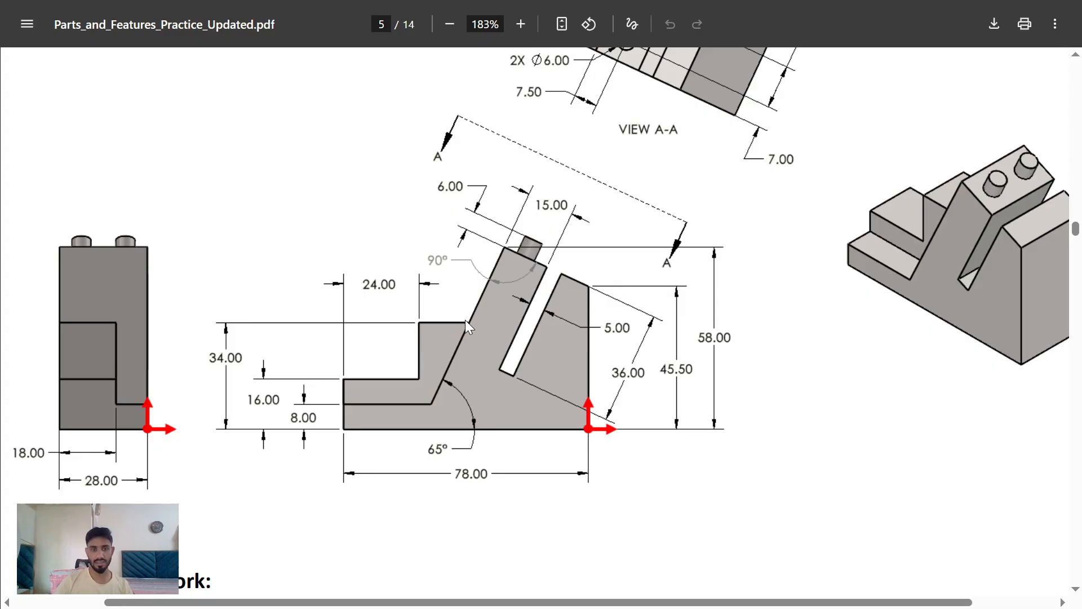
key(alt+Tab)
- Sketch a two-step outline from the base's upper end corner, with a lower step about 15.7 mm long, ending inside the angled arm
key(l)
click(844, 456)
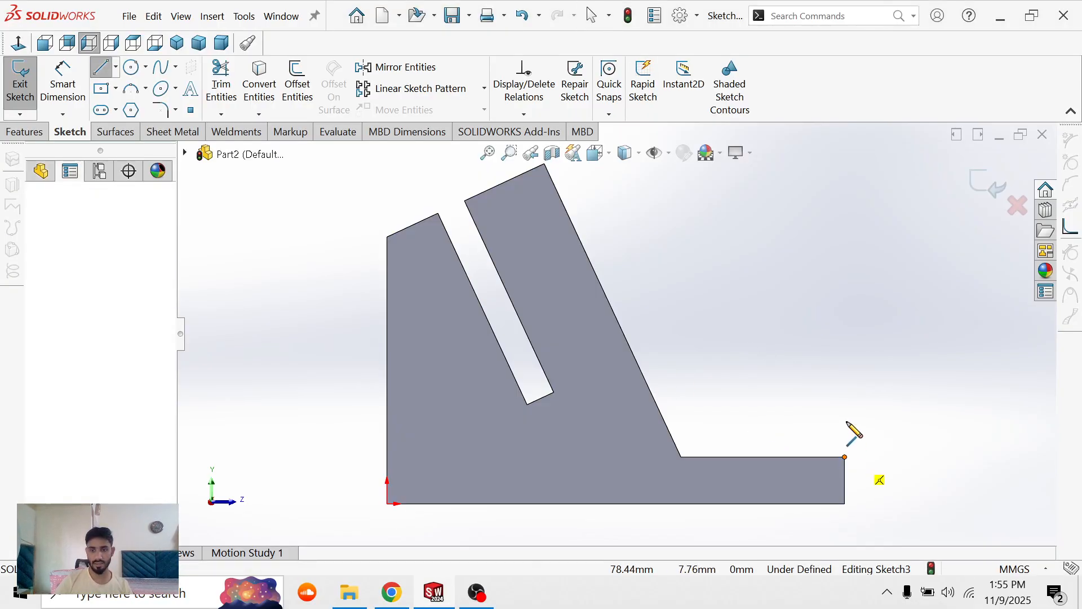
click(844, 348)
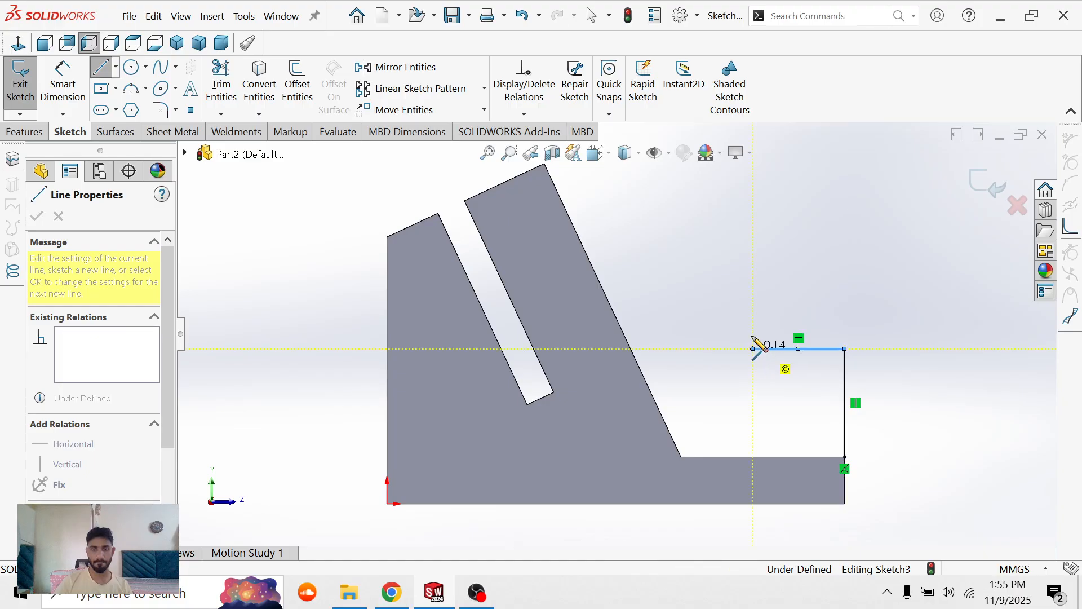
click(753, 348)
click(753, 246)
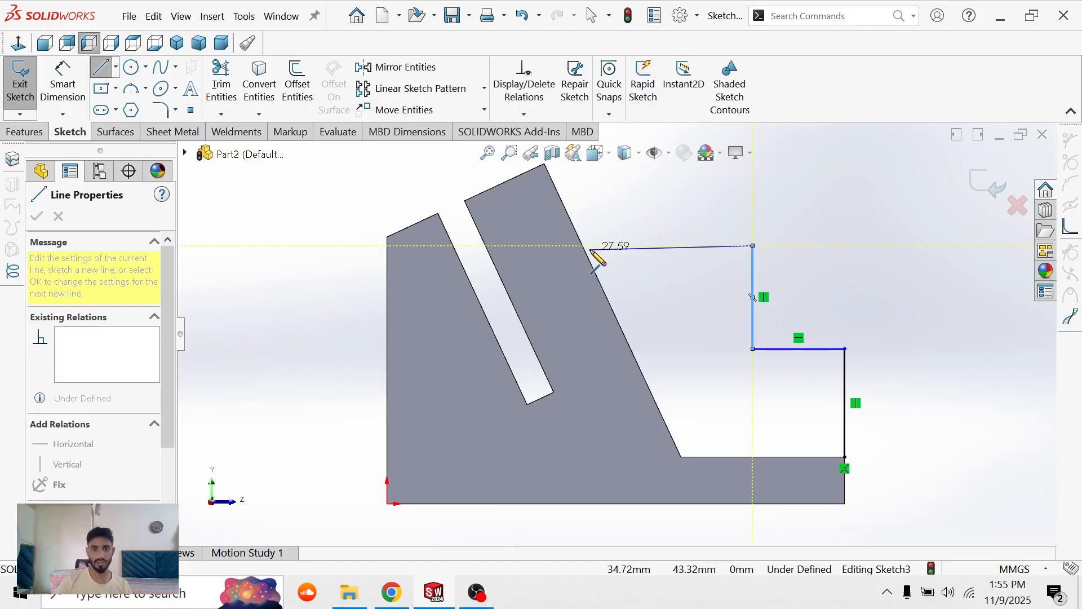
click(565, 246)
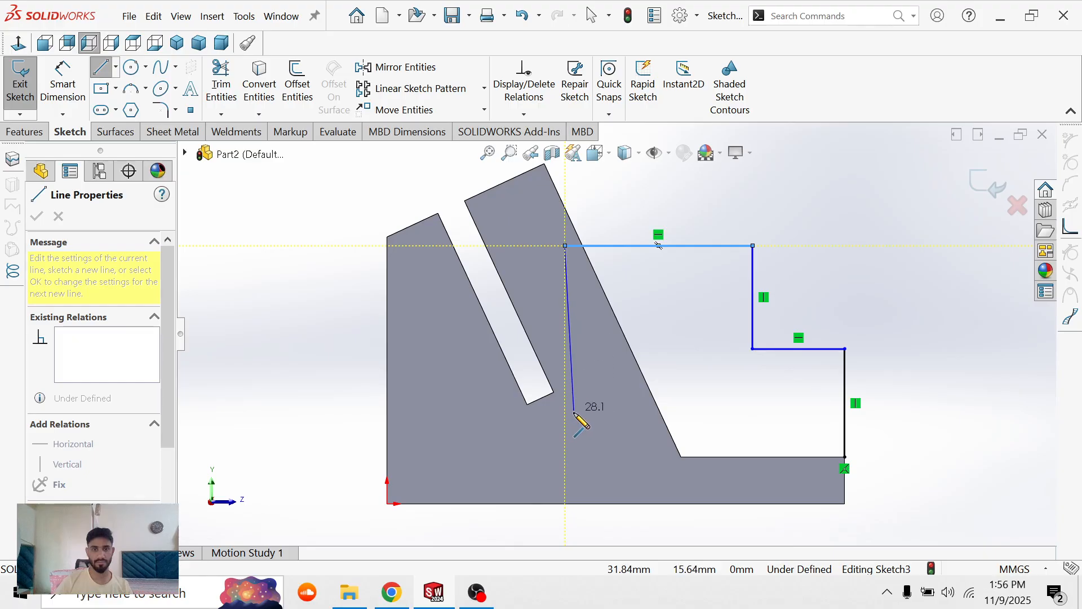
key(Escape)
- Close the stepped outline with a vertical line to the bottom edge, a line about 47.7 mm along it, and the base's end edge
key(l)
click(564, 246)
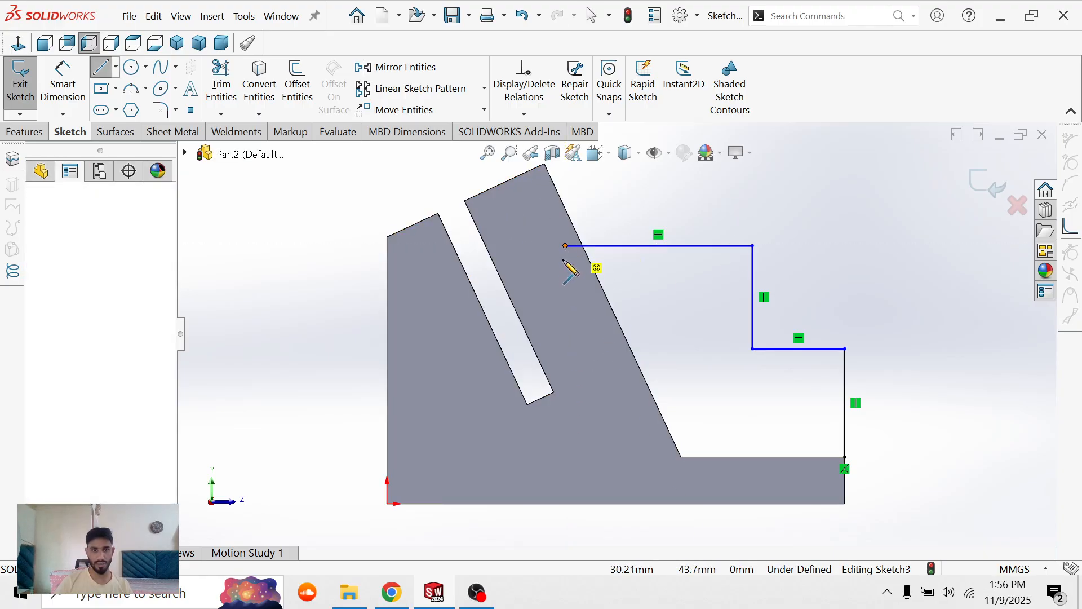
click(565, 503)
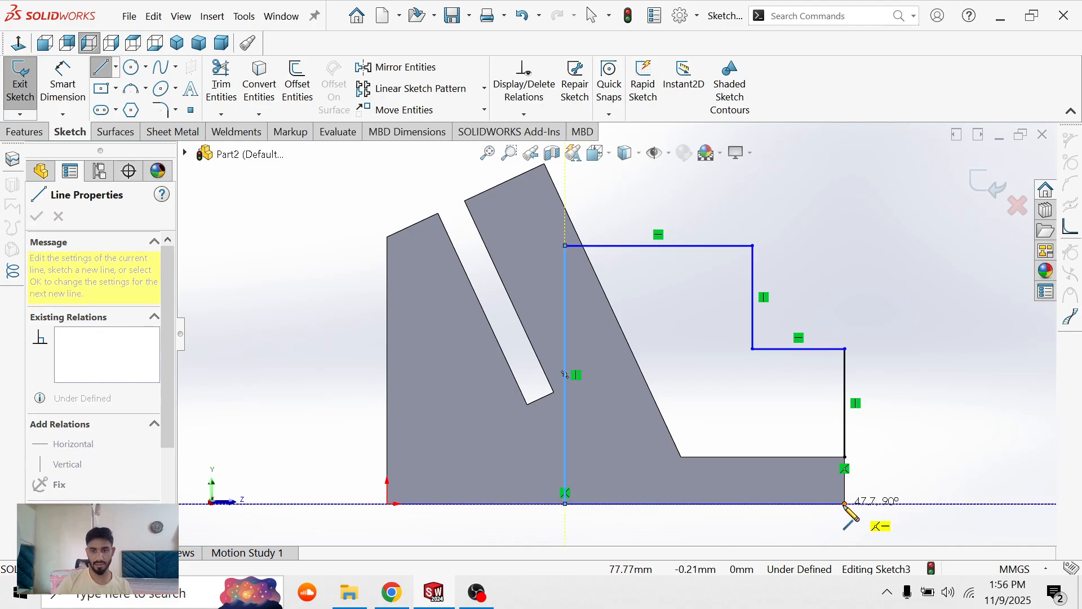
click(844, 504)
click(844, 456)
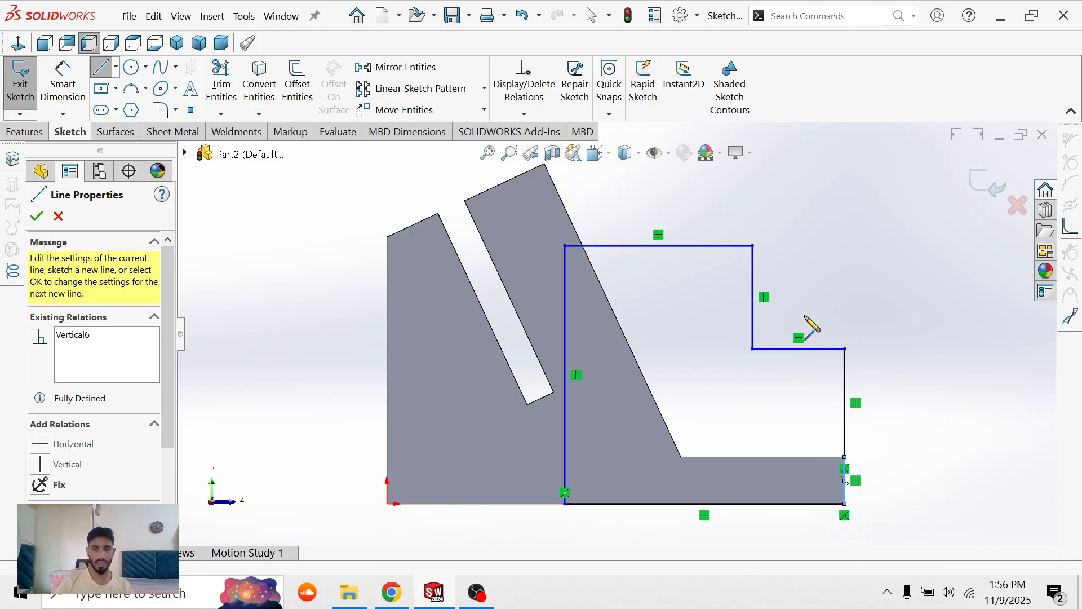
key(Escape)
- Dimension the lower step's horizontal line to 24 mm, as given in the PDF drawing
key(alt+Tab)
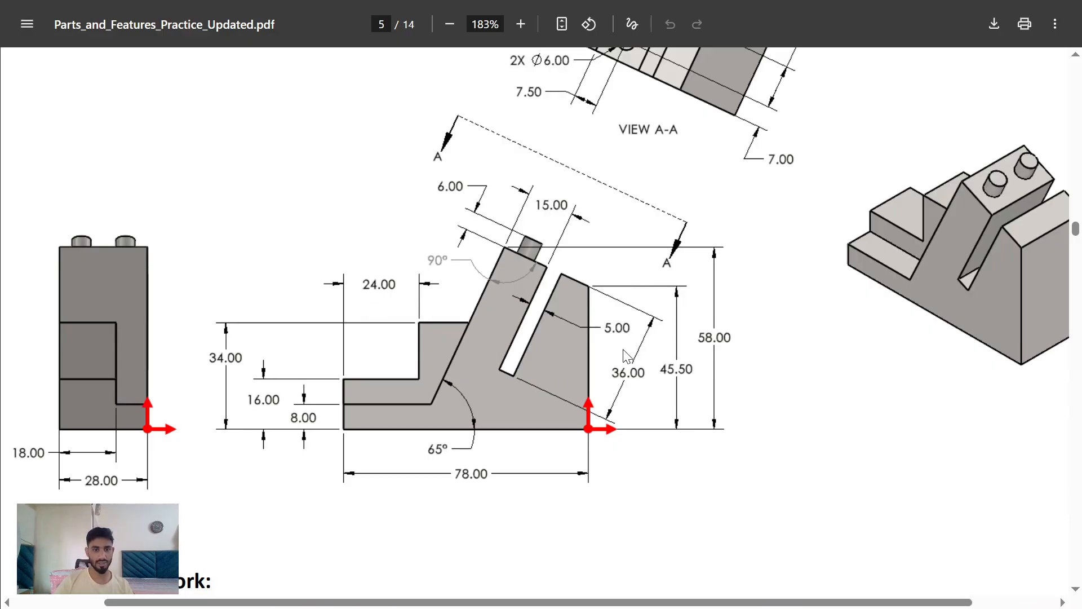
key(alt+Tab)
right_drag(899, 418, 896, 375)
click(820, 350)
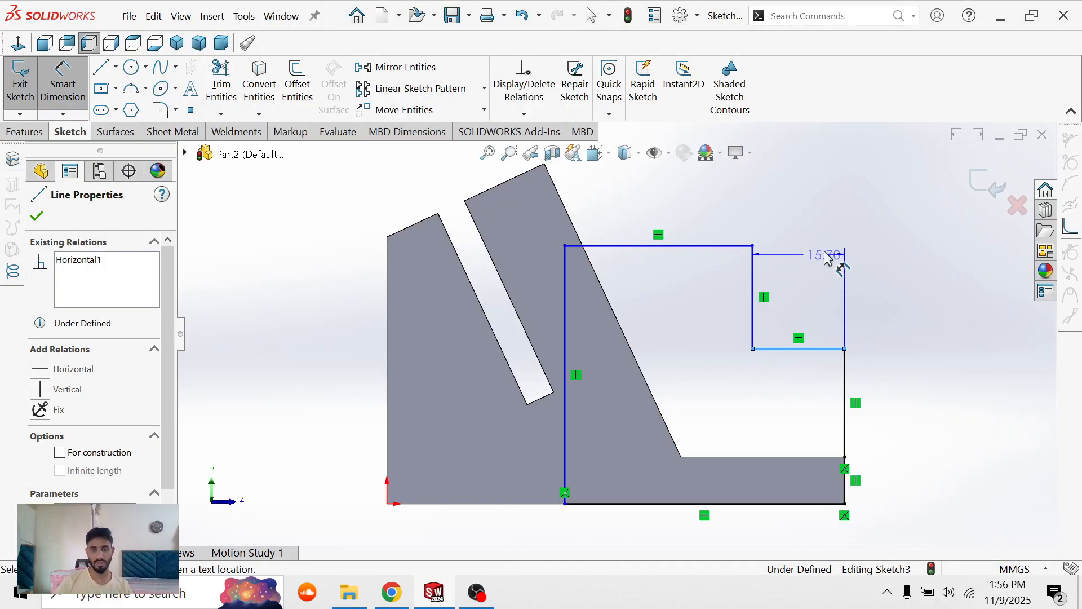
click(826, 203)
text(24)
key(Return)
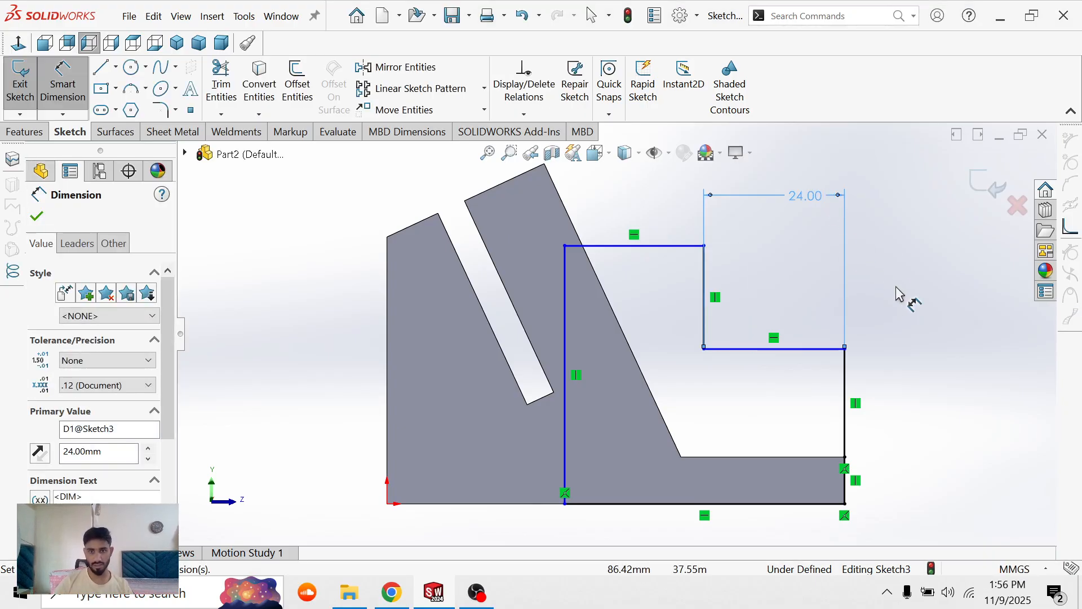
- Dimension the lower step's height above the bottom line to 16 mm, checking the values in the PDF drawing
key(alt+Tab)
key(alt+Tab)
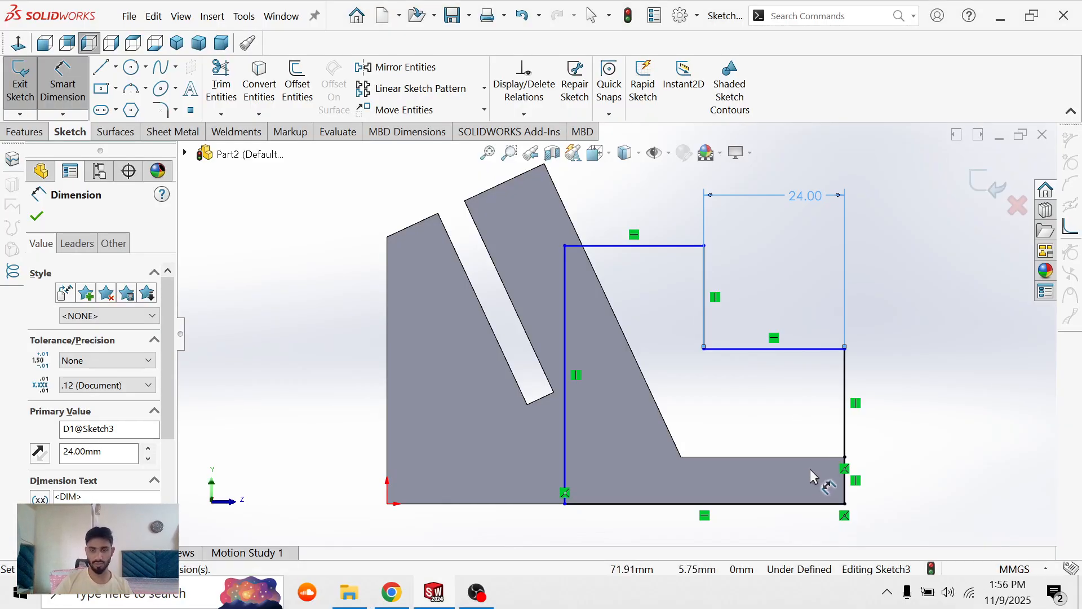
click(818, 350)
click(840, 503)
click(941, 445)
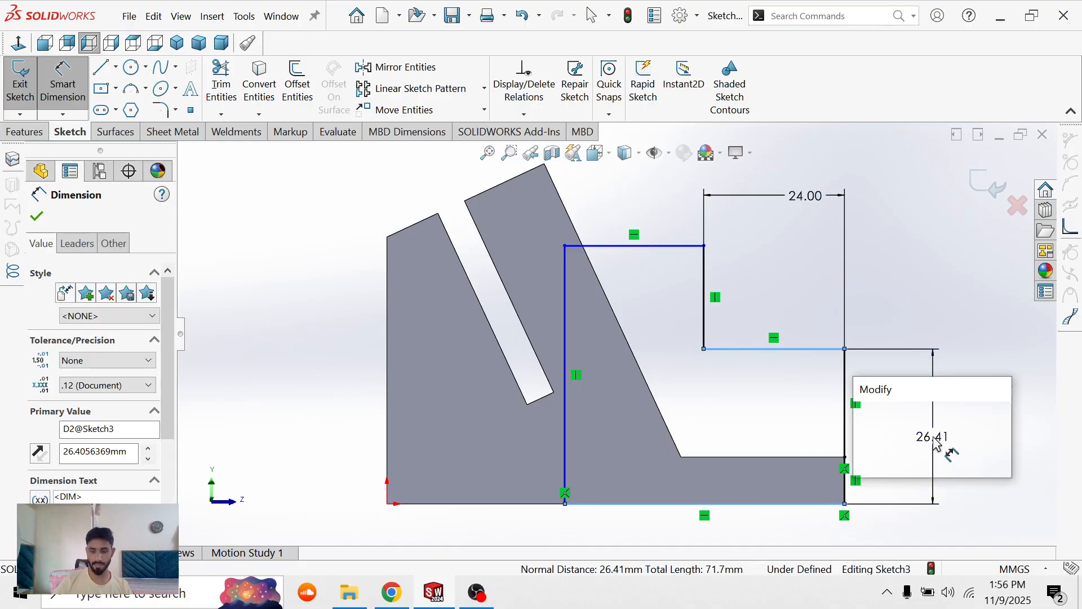
text(16)
key(Return)
key(alt+Tab)
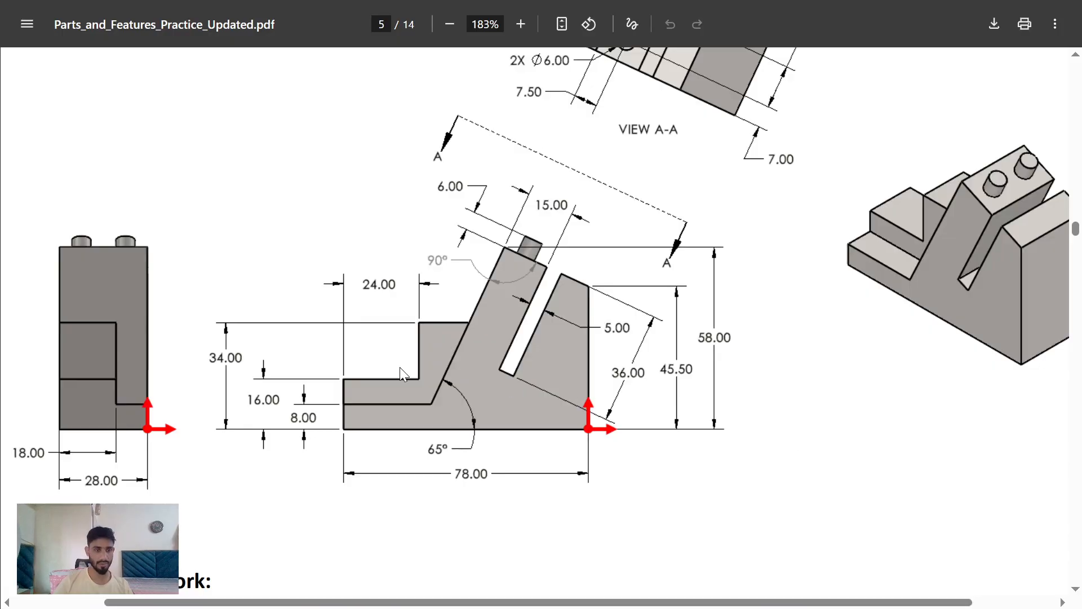
- Dimension the stepped outline's upper horizontal line to 34 mm above the bottom line
key(alt+Tab)
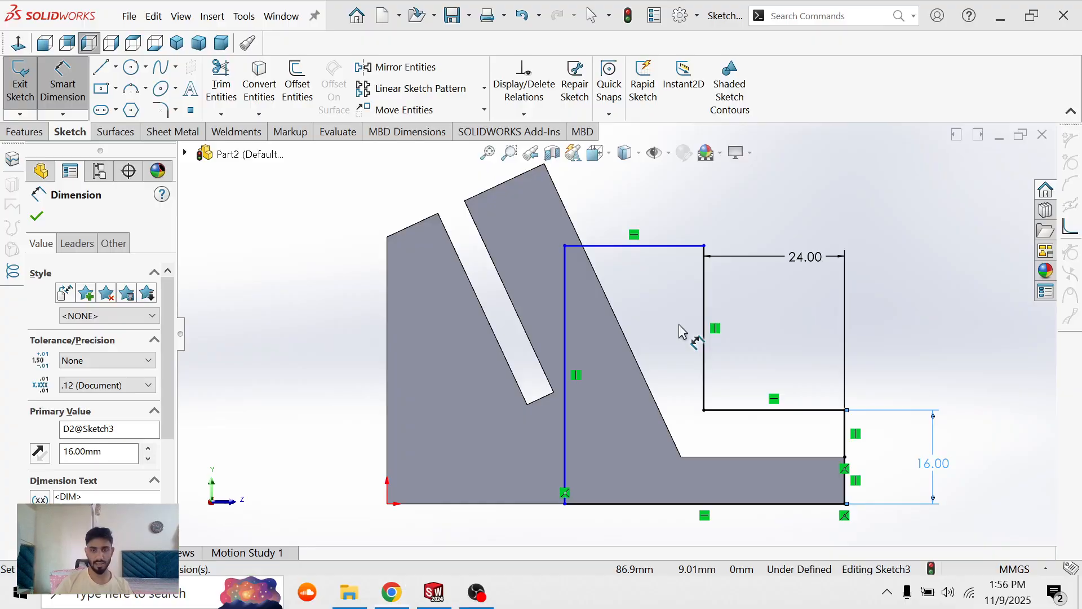
click(643, 245)
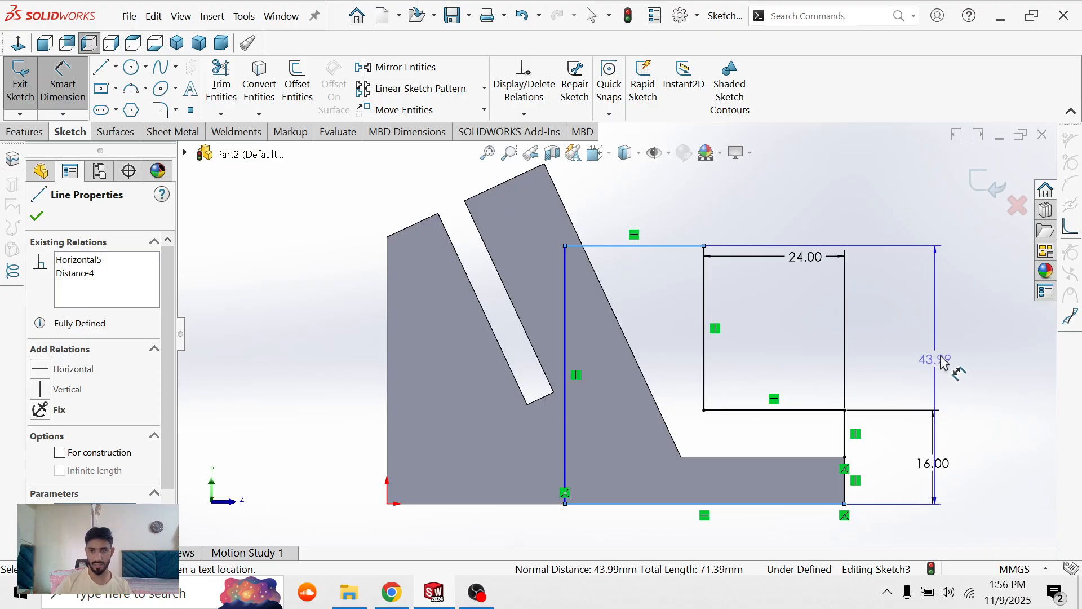
click(956, 367)
key(alt+Tab)
key(alt+Tab)
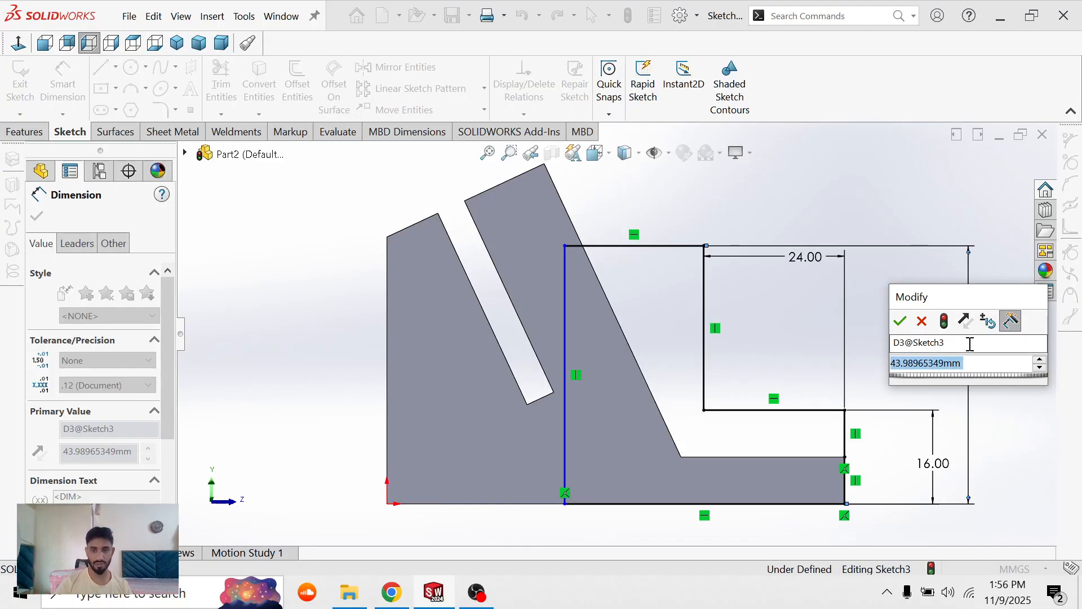
text(34)
key(Return)
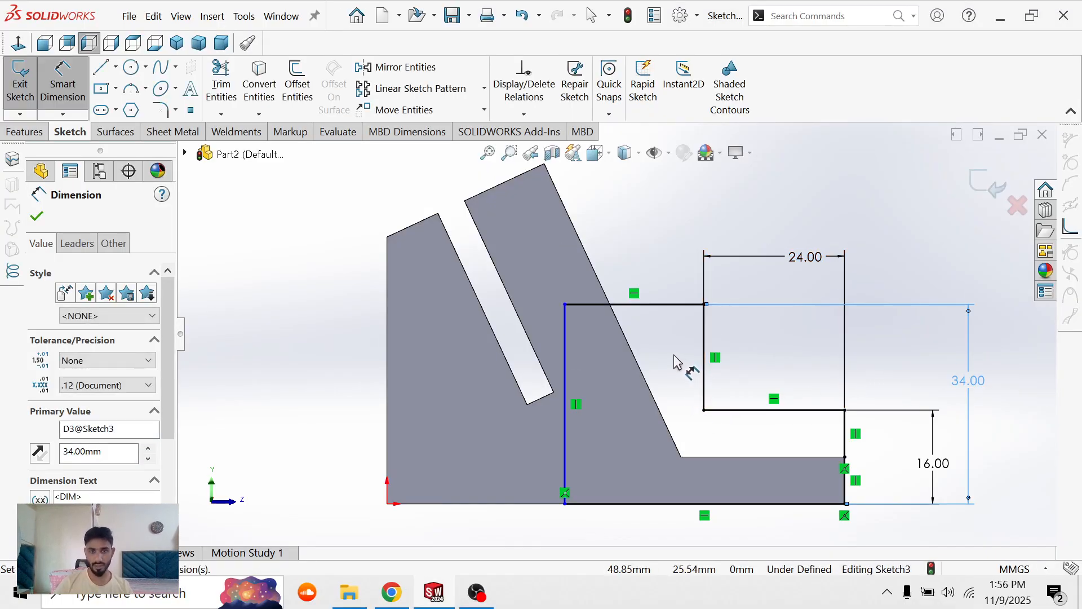
key(Escape)
- Move the outline's inner vertical line closer to the steps and make its upper endpoint coincident with the arm's slanted edge
drag(563, 313, 587, 319)
click(588, 304)
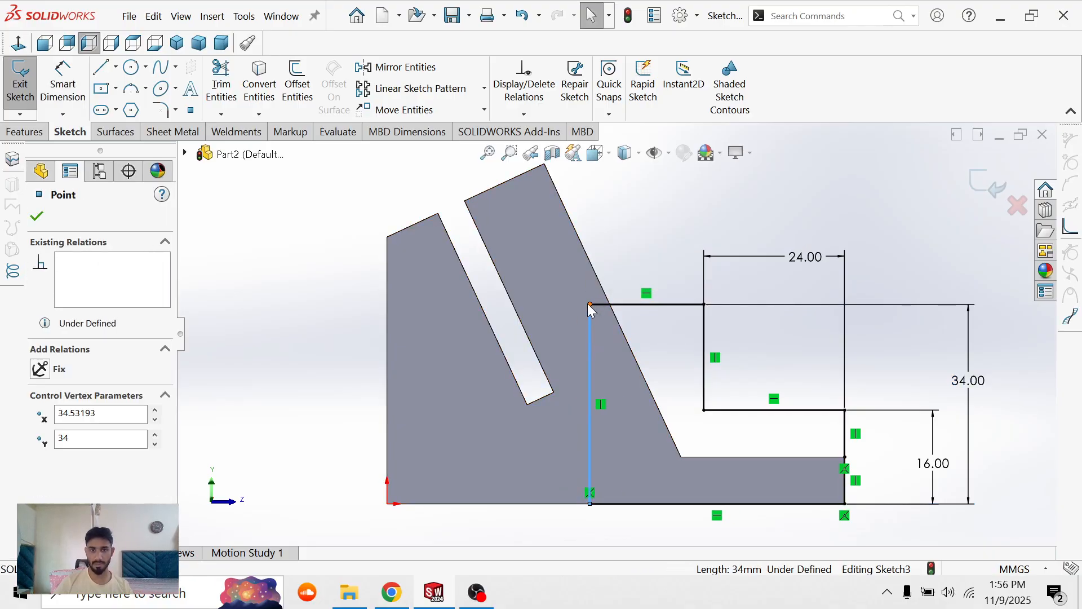
ctrl+click(620, 324)
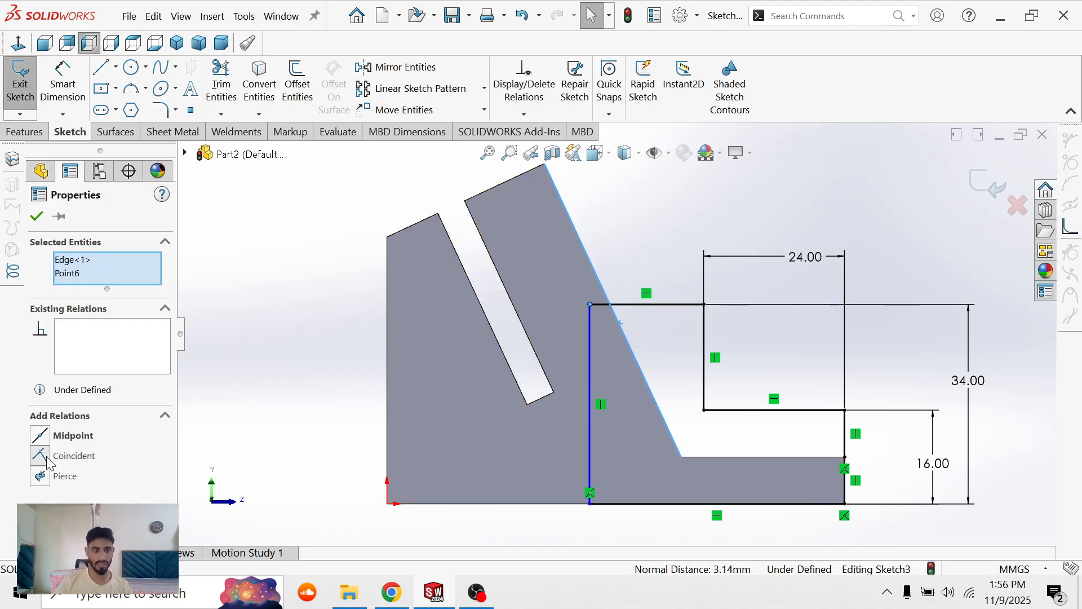
click(49, 463)
click(718, 325)
- Extrude the stepped outline in the reversed direction into the block, entering the blind depth as 28-18 mm from the PDF drawing, merged with the body
mouse_move(718, 326)
middle_down()
mouse_move(728, 371)
mouse_move(684, 418)
middle_up()
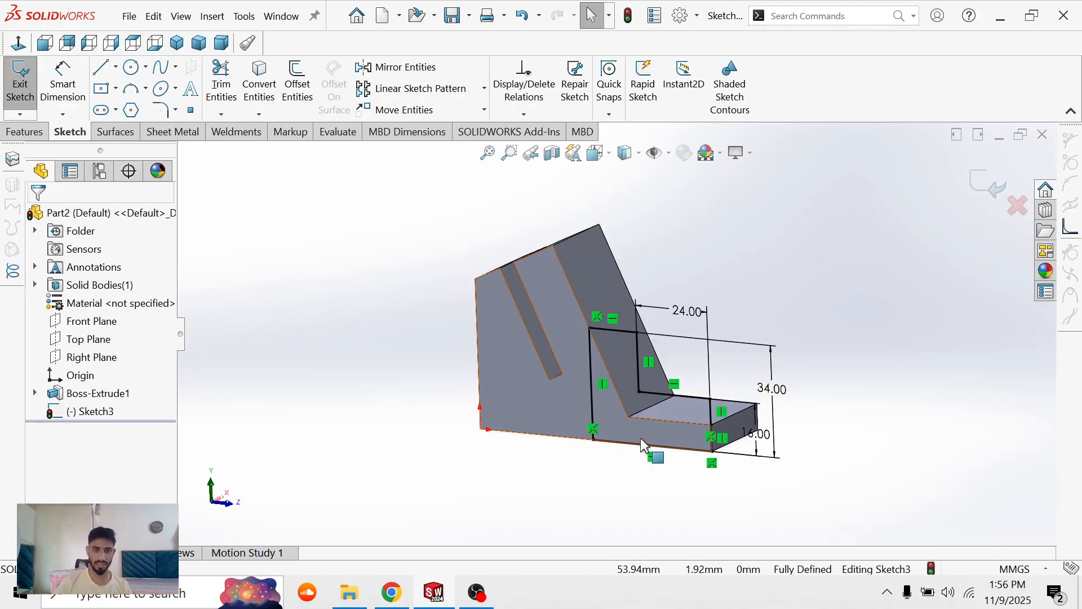
mouse_move(616, 417)
middle_down()
mouse_move(504, 450)
mouse_move(529, 445)
middle_up()
click(16, 135)
click(26, 93)
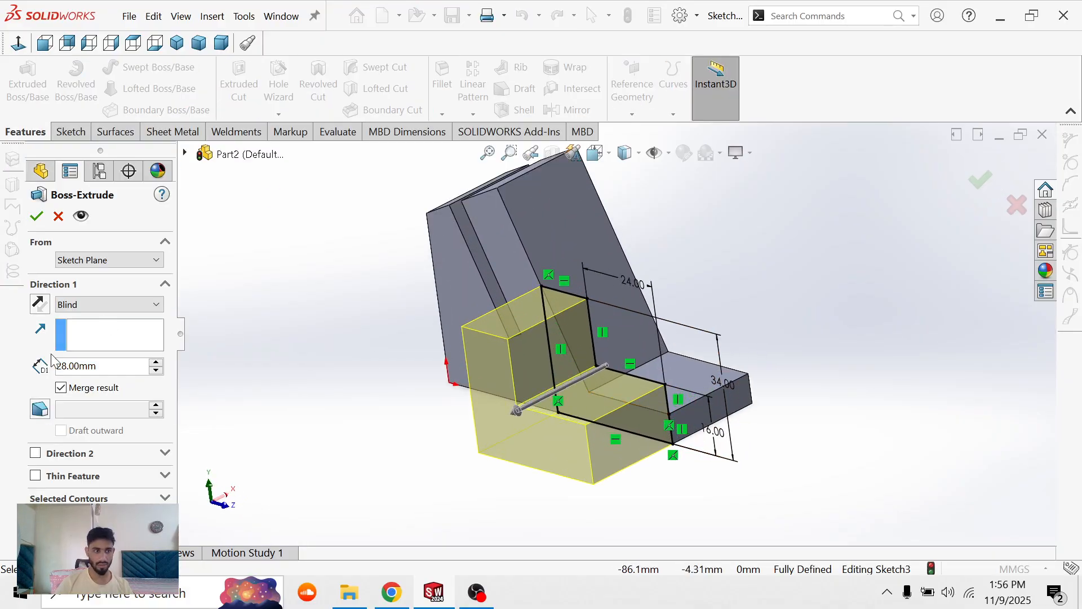
click(39, 304)
middle_drag(313, 362, 234, 384)
key(alt+Tab)
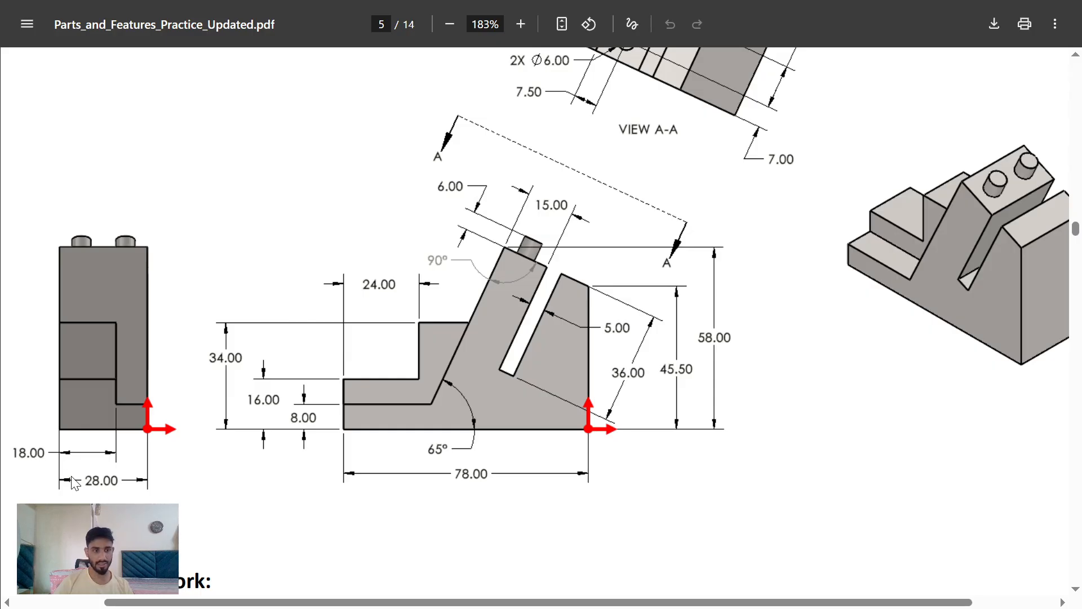
key(alt+Tab)
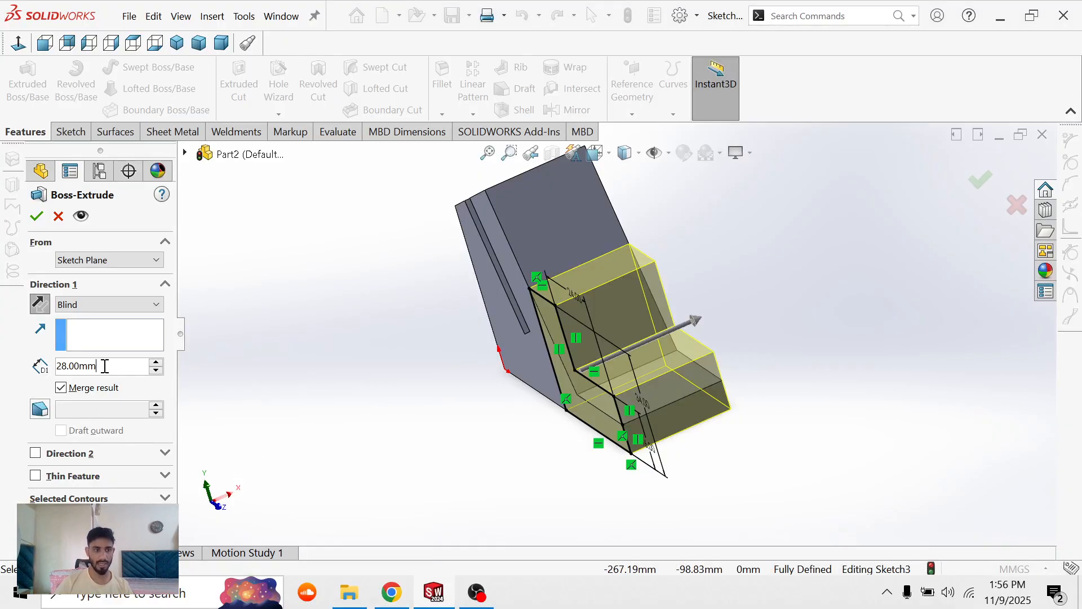
text(28-18)
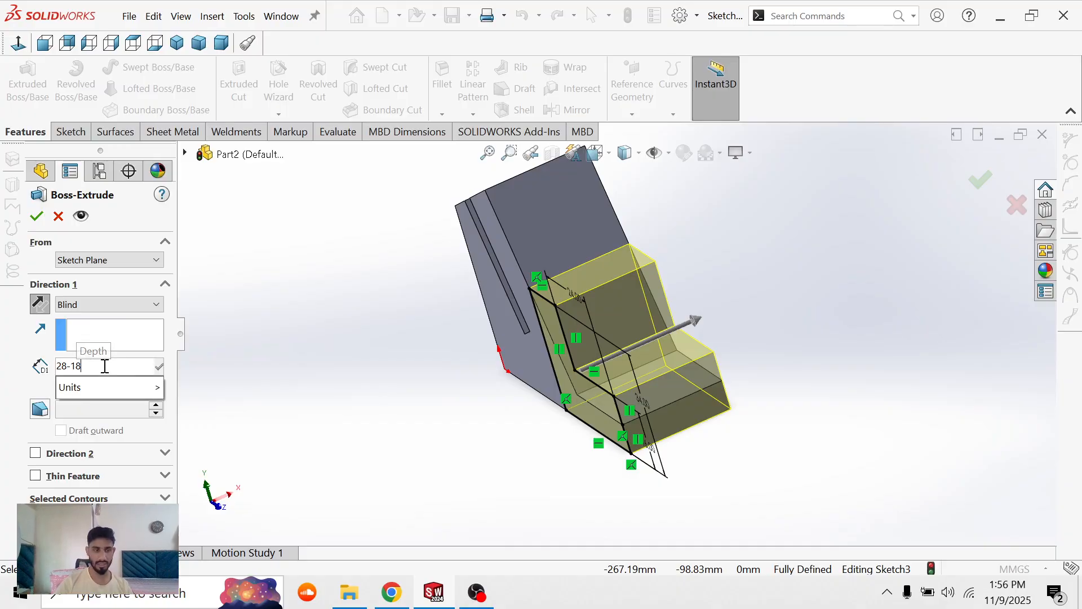
key(Return)
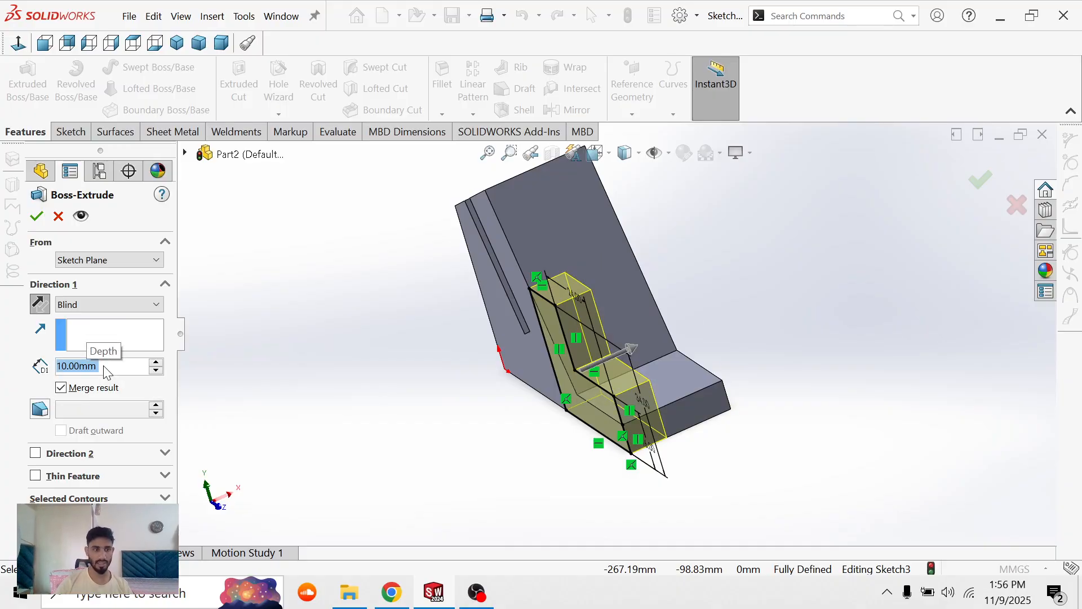
click(37, 217)
- Check the pins in the PDF drawing and open a sketch on the angled arm's upper end face
middle_drag(462, 360, 475, 333)
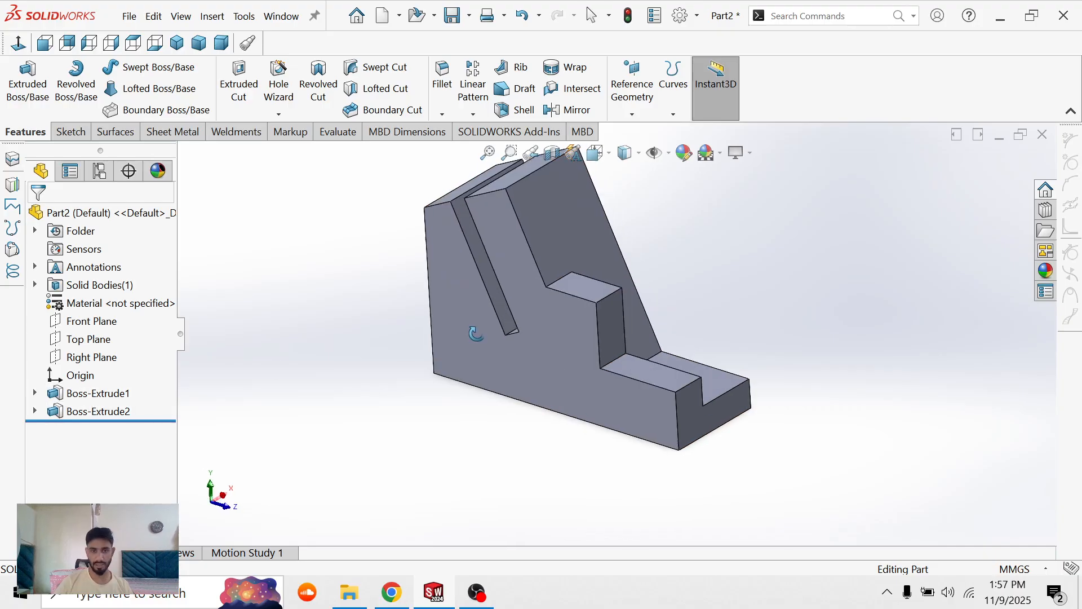
middle_drag(624, 319, 444, 367)
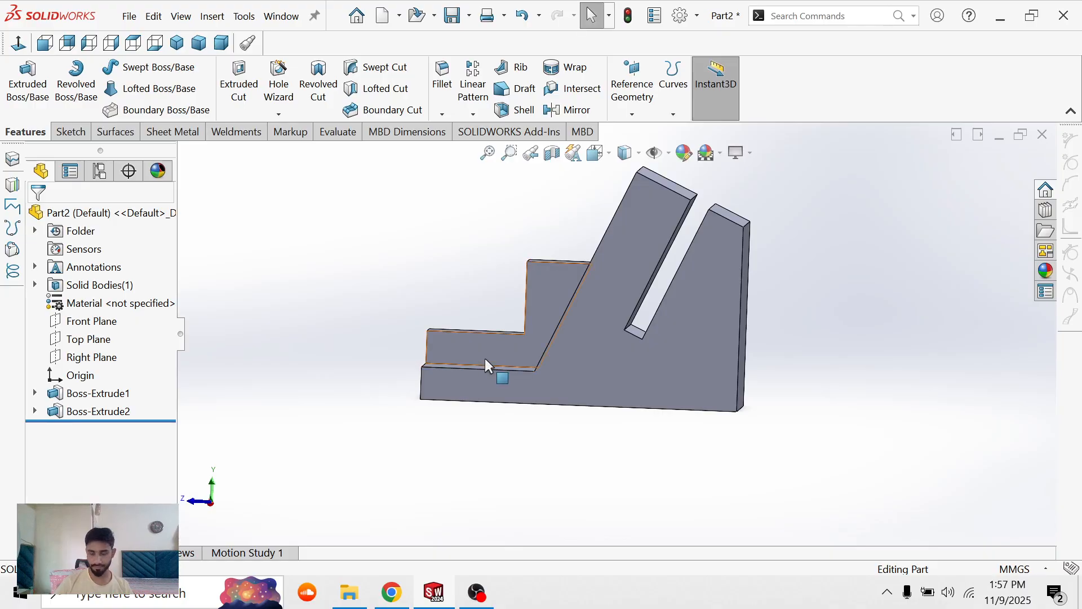
key(alt+Tab)
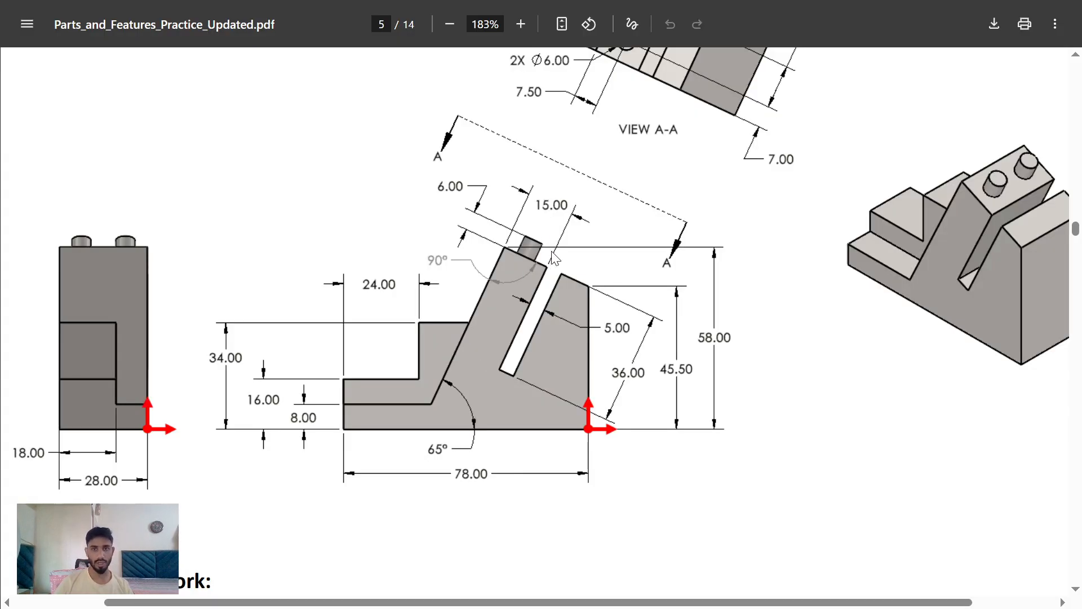
key(alt+Tab)
mouse_move(590, 289)
middle_down()
mouse_move(620, 284)
mouse_move(593, 233)
middle_up()
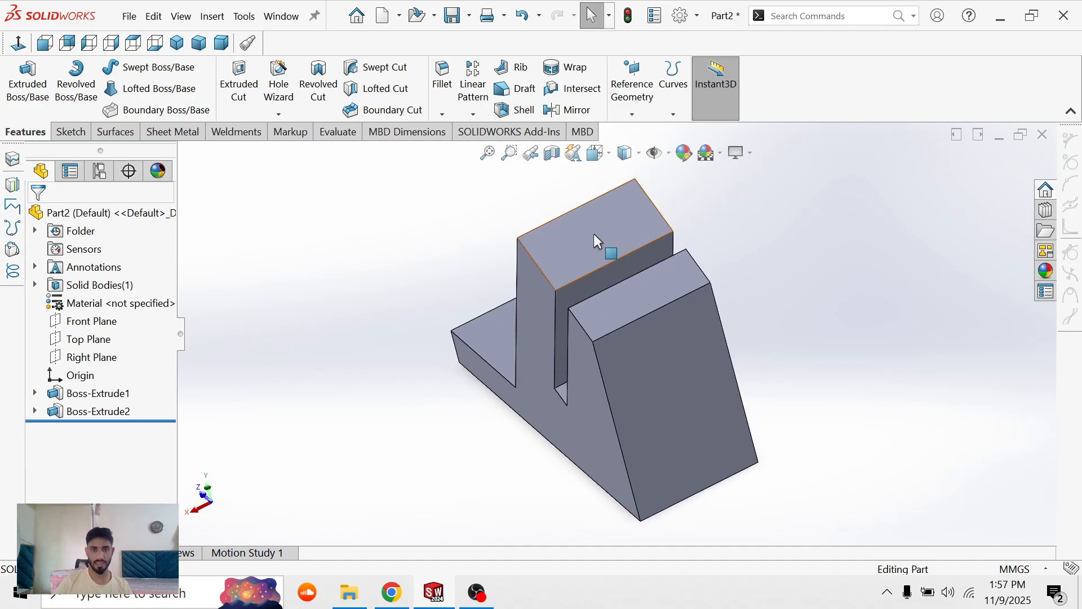
right_click(593, 233)
click(614, 214)
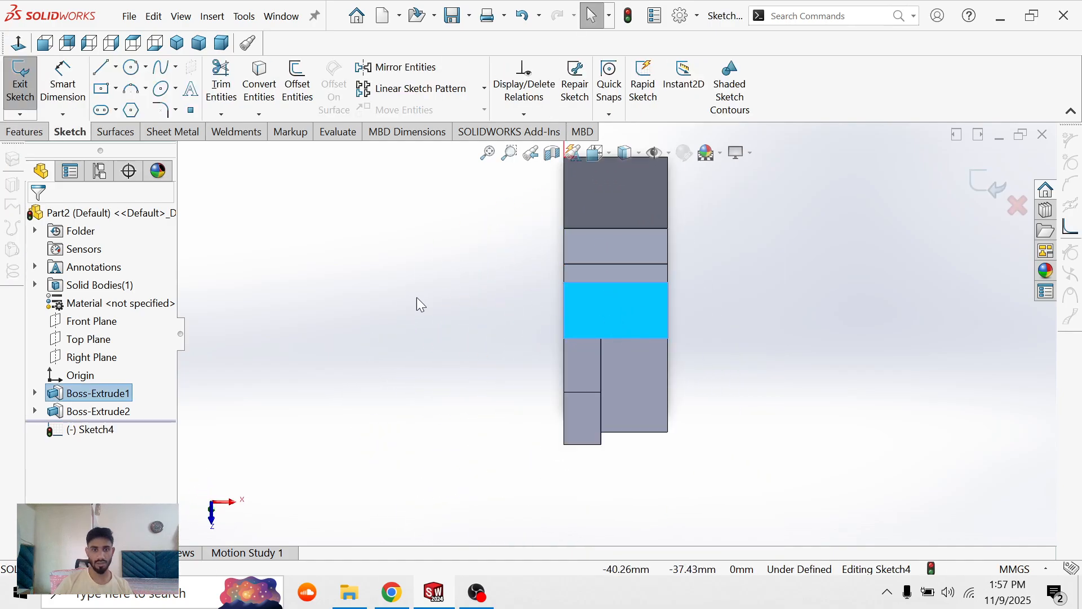
- Draw a vertical line between the midpoints of the end face's two long edges and convert it to construction geometry
right_drag(417, 296, 507, 307)
scroll(587, 318, down, 3)
right_drag(788, 301, 688, 296)
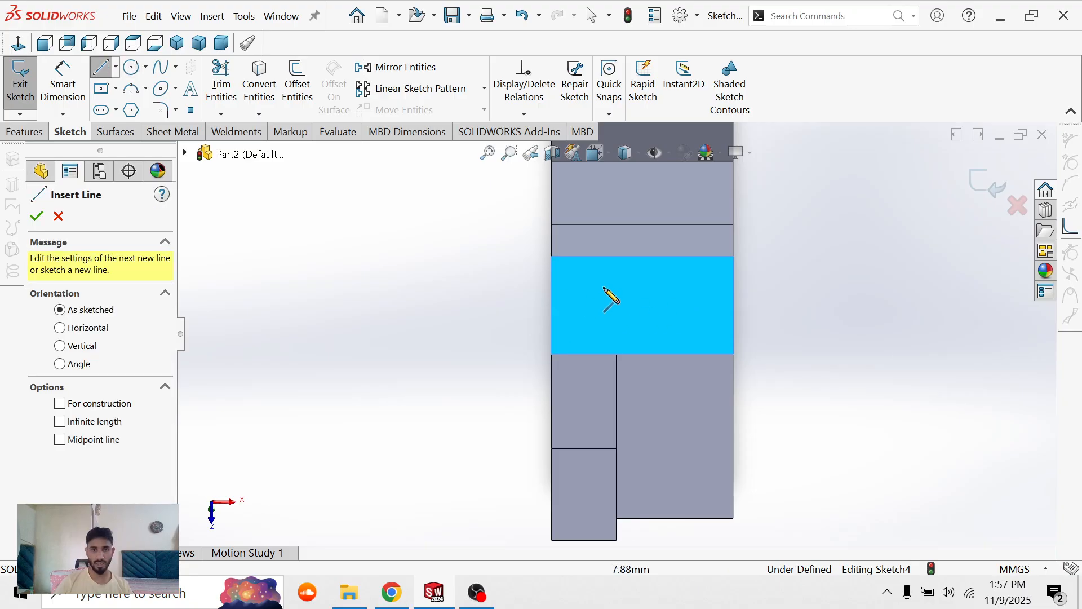
click(641, 256)
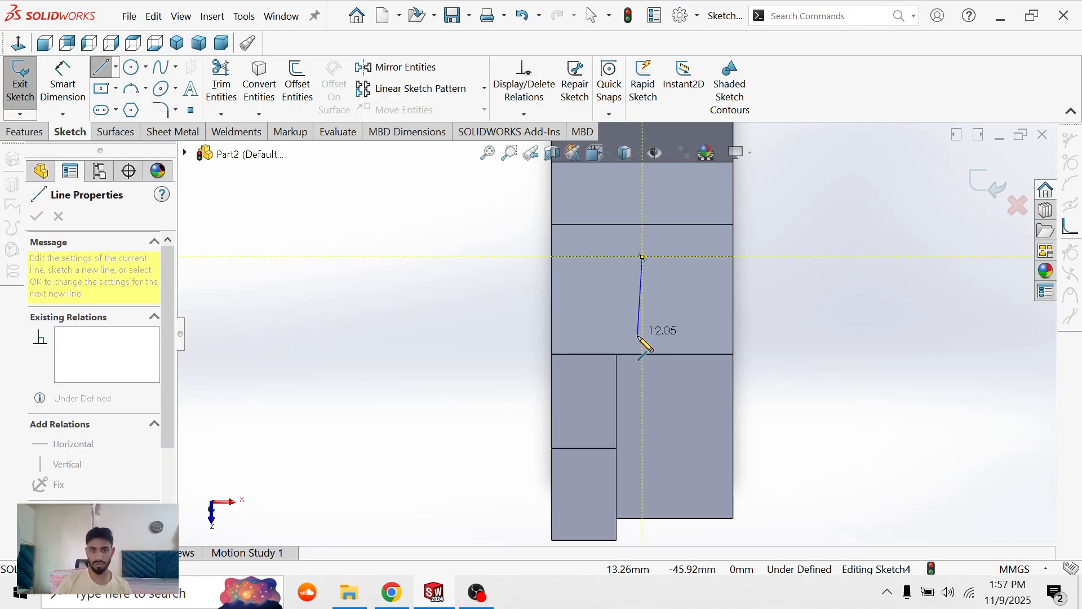
click(641, 353)
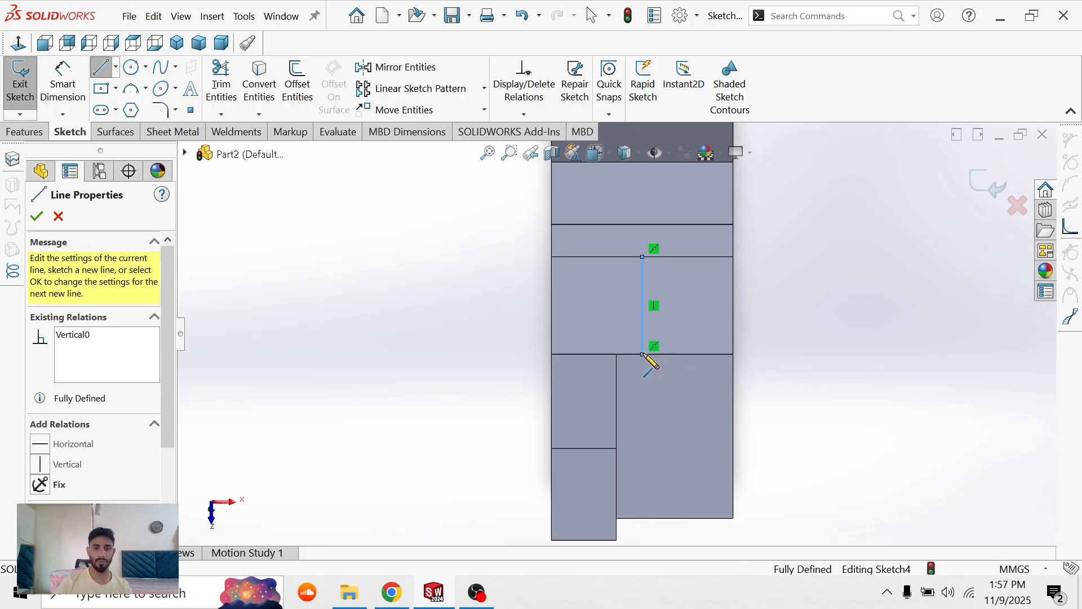
key(Escape)
click(642, 293)
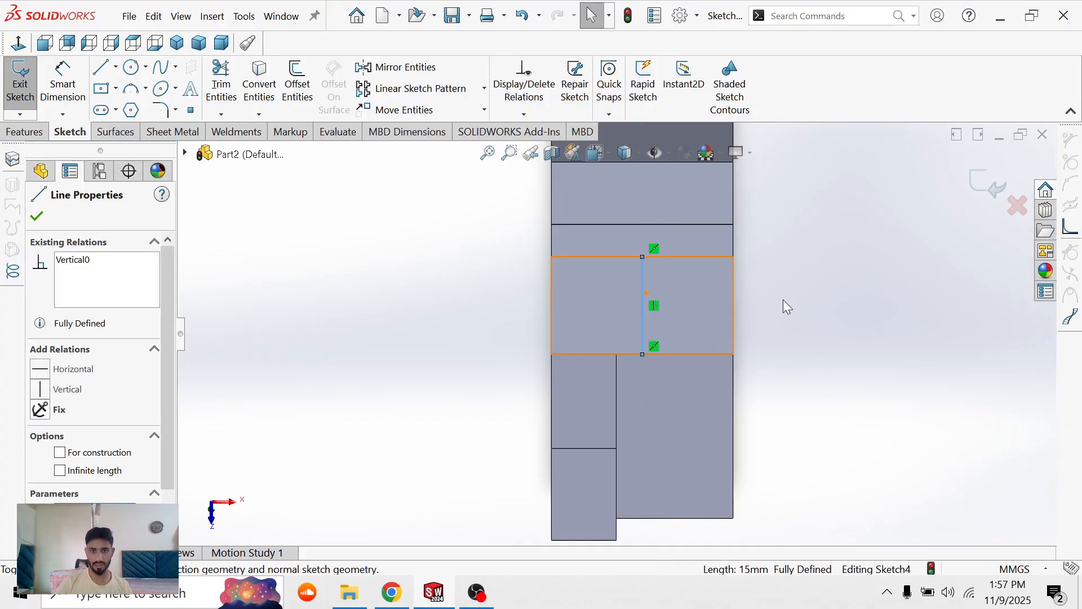
key(Escape)
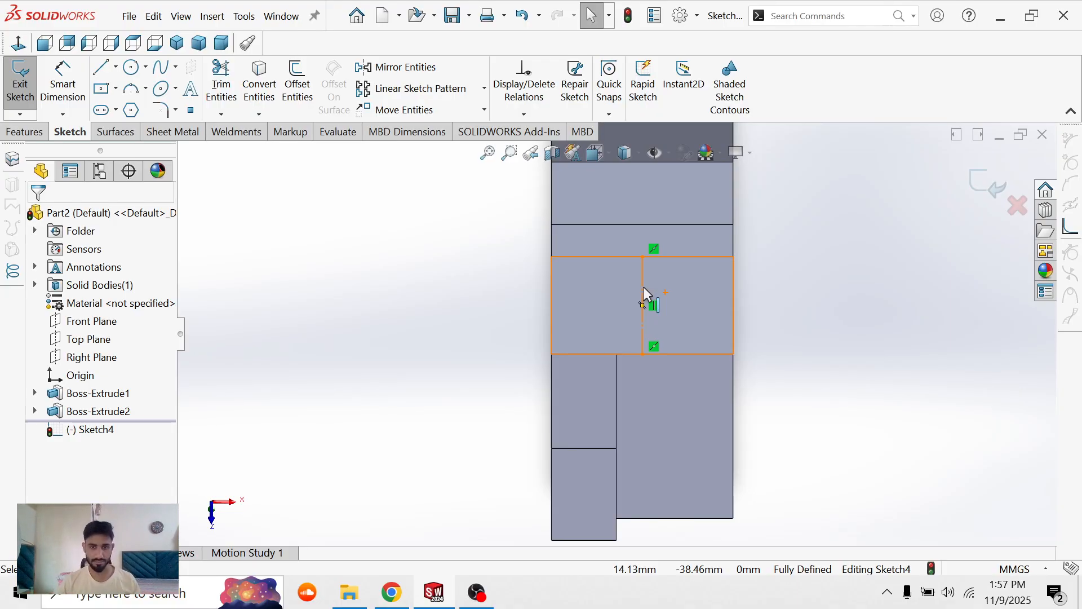
- Following View A-A in the PDF drawing, sketch a circle about 5.1 mm in diameter on the end face, between the construction line and the stepped side
key(alt+Tab)
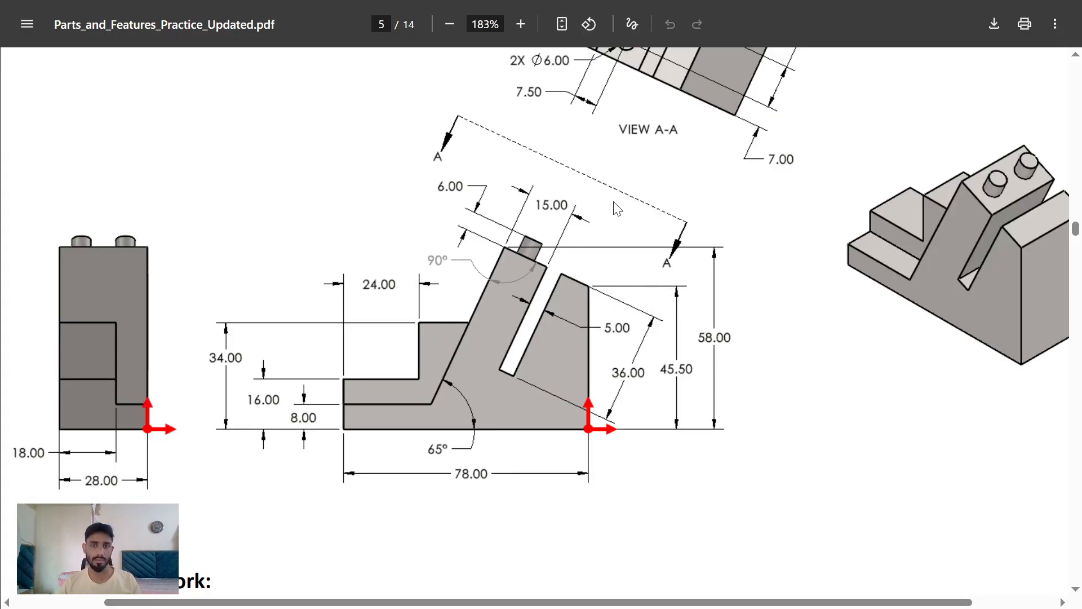
scroll(618, 209, up, 3)
key(alt+Tab)
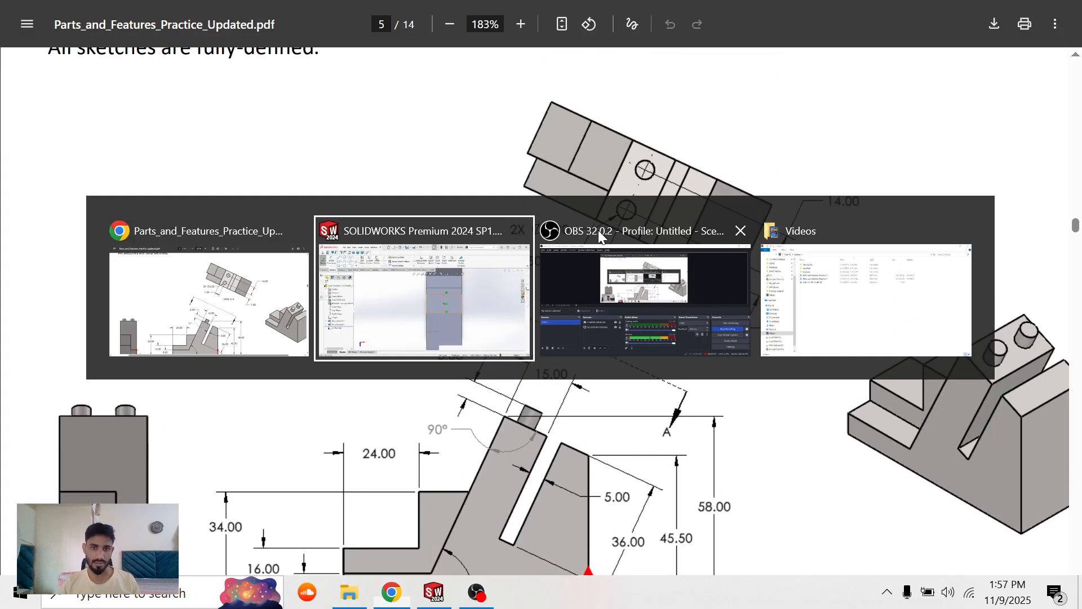
right_drag(472, 288, 541, 296)
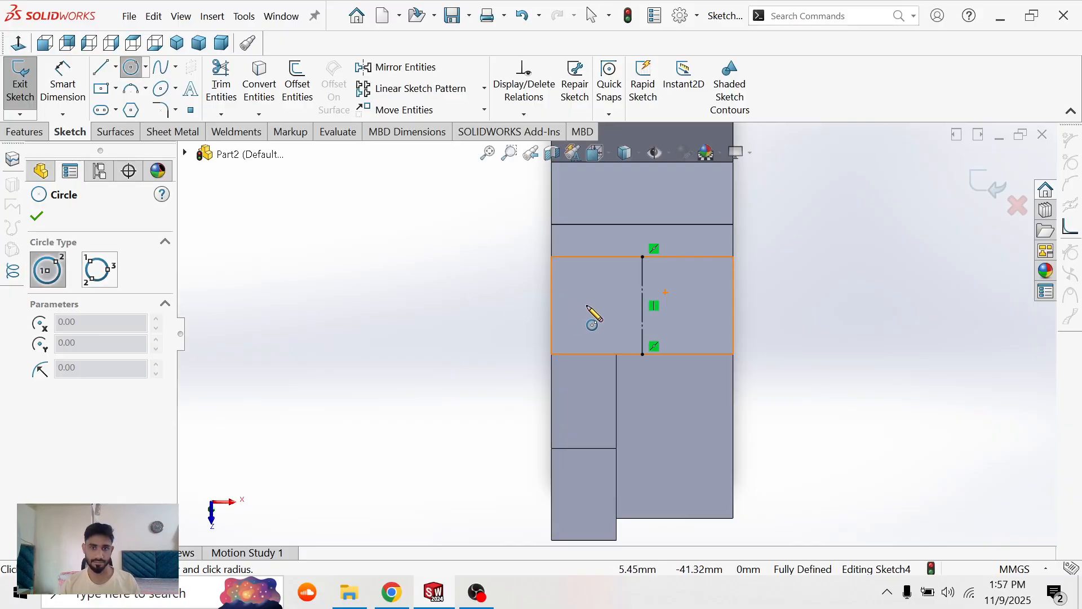
middle_drag(608, 307, 541, 296)
key(alt+Tab)
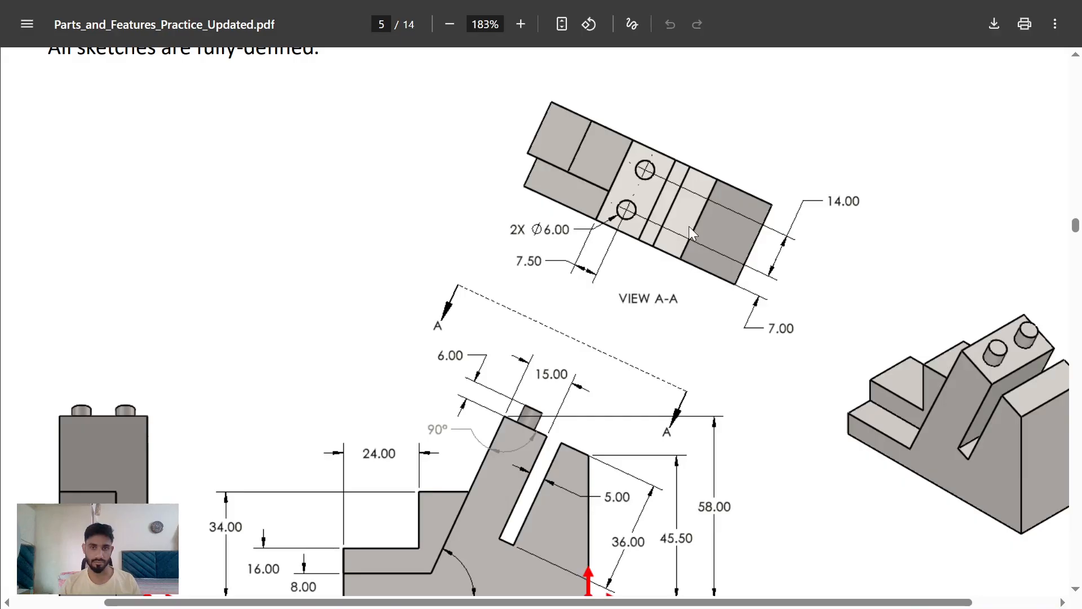
key(alt+Tab)
click(592, 306)
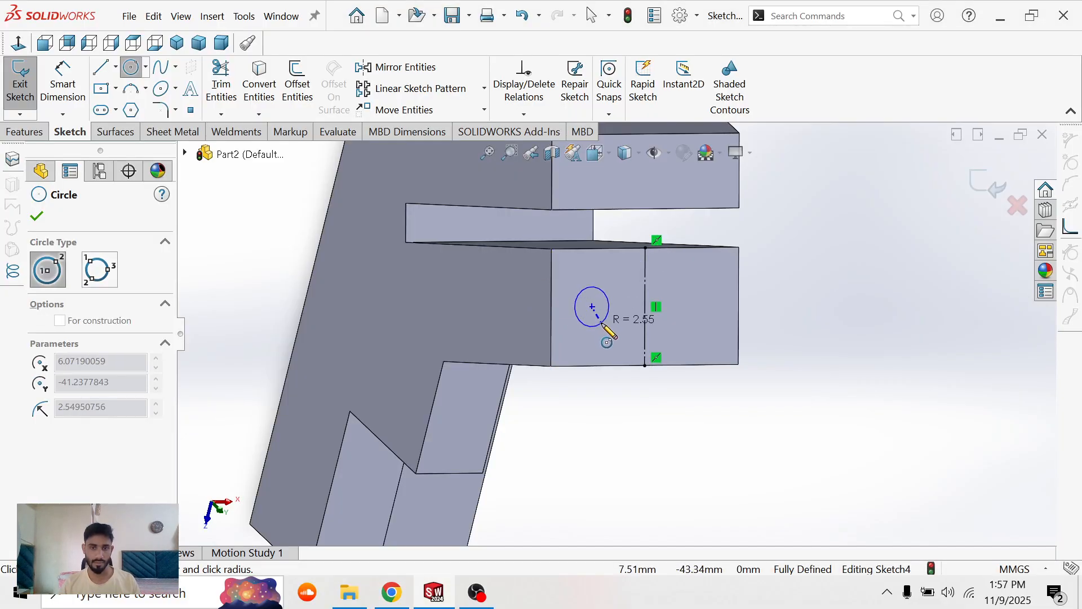
click(608, 315)
key(Escape)
- Dimension the circle's diameter to 6 mm, as given in the PDF drawing
key(alt+Tab)
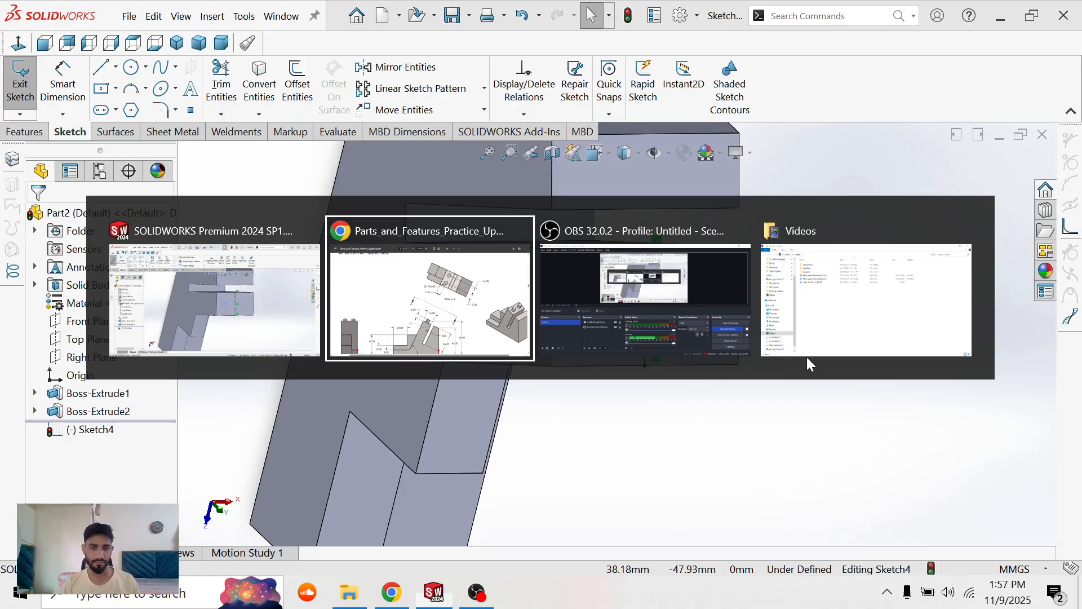
key(alt+Tab)
key(d)
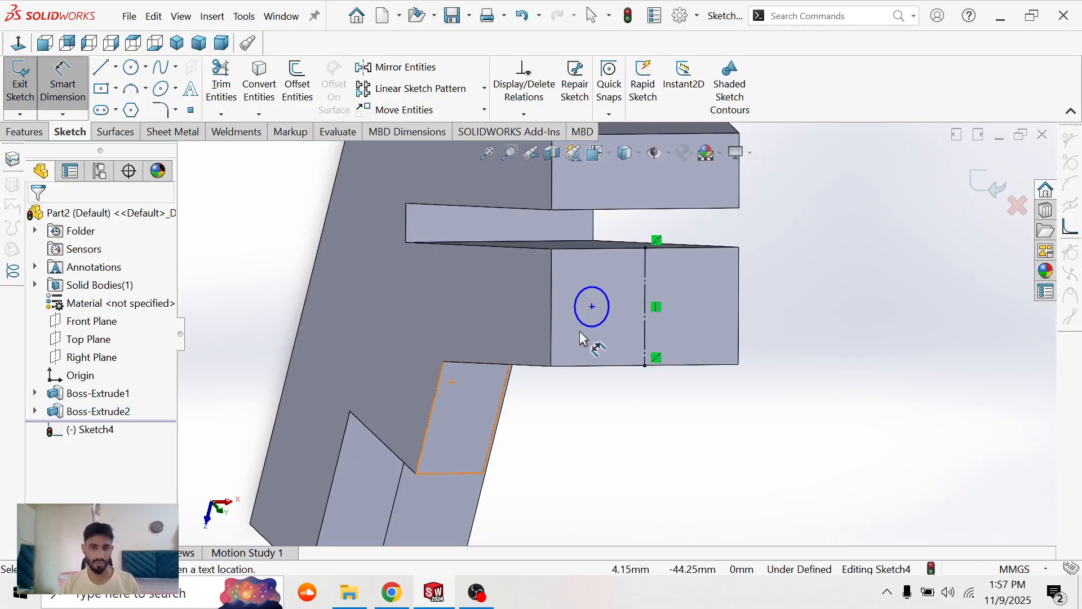
click(585, 322)
click(439, 286)
text(6)
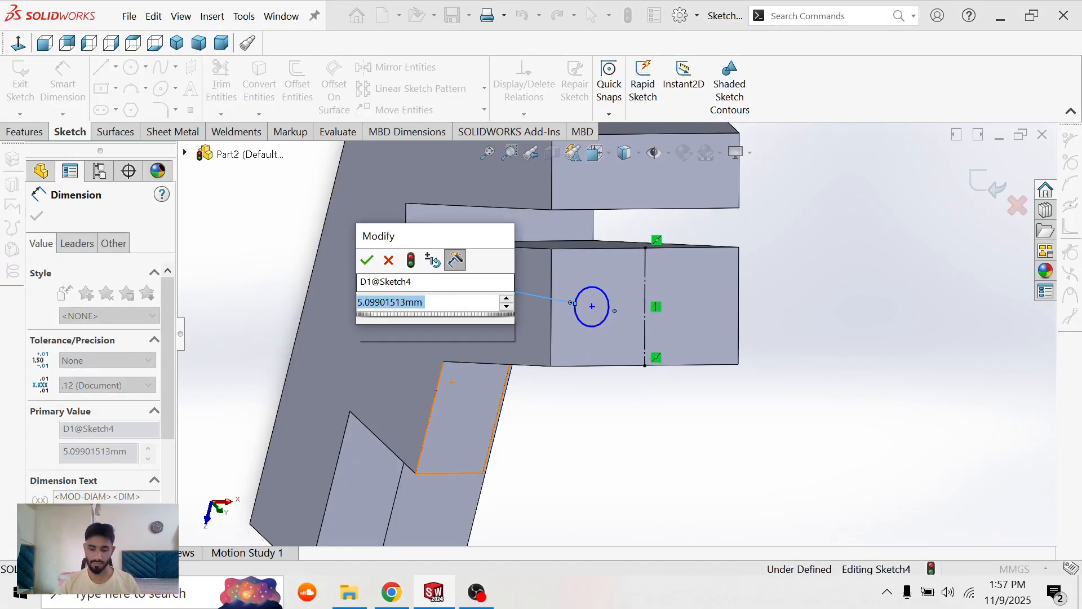
key(Return)
key(Escape)
- Orient the view normal to the arm's end face that carries the circle sketch
middle_drag(793, 287, 869, 309)
scroll(813, 332, up, 5)
middle_drag(734, 324, 716, 343)
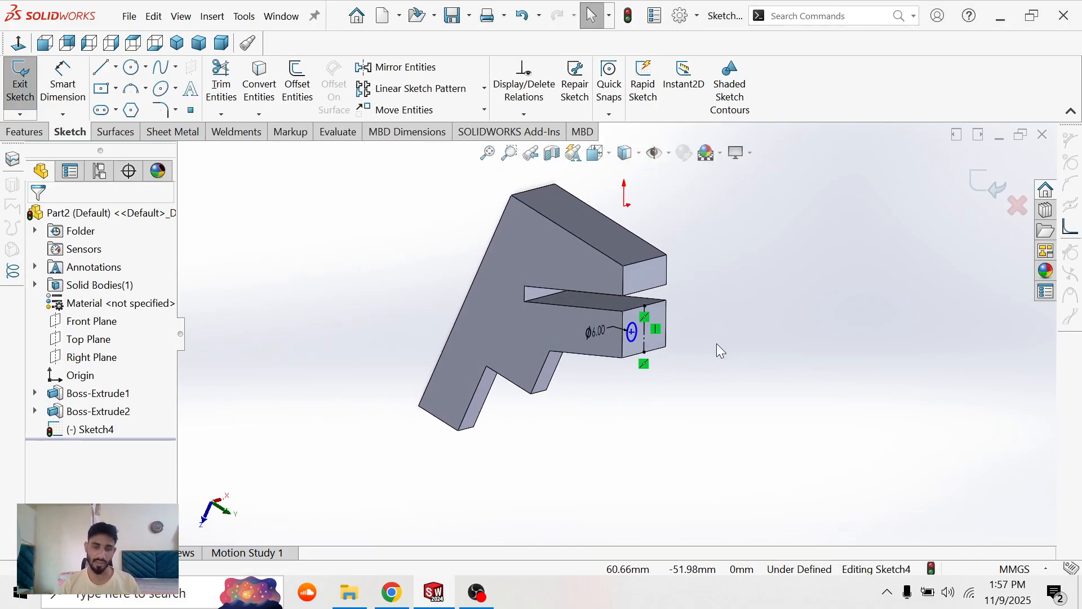
click(661, 316)
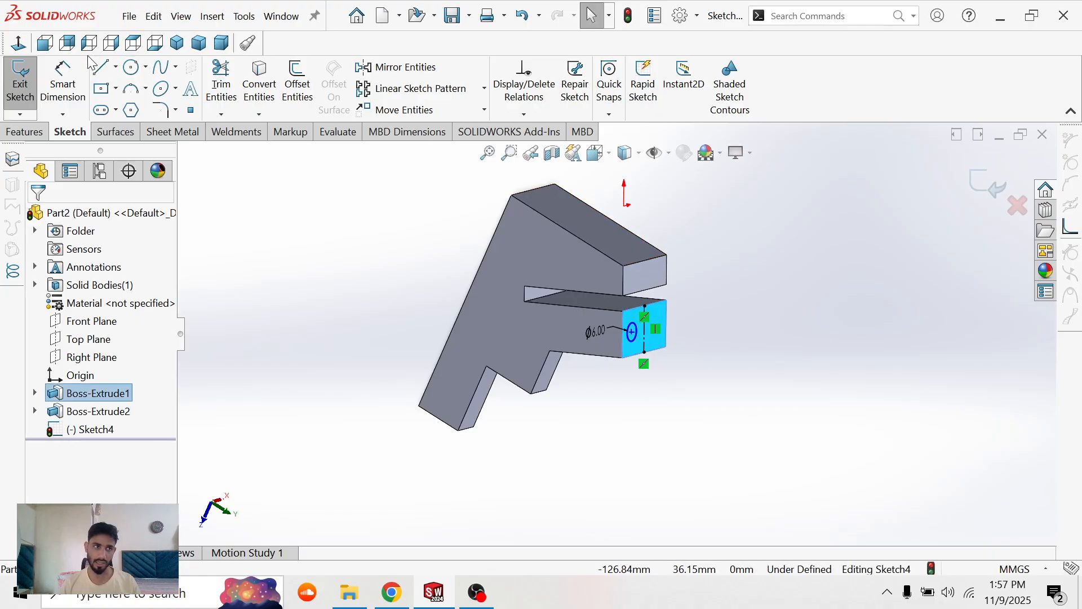
click(22, 47)
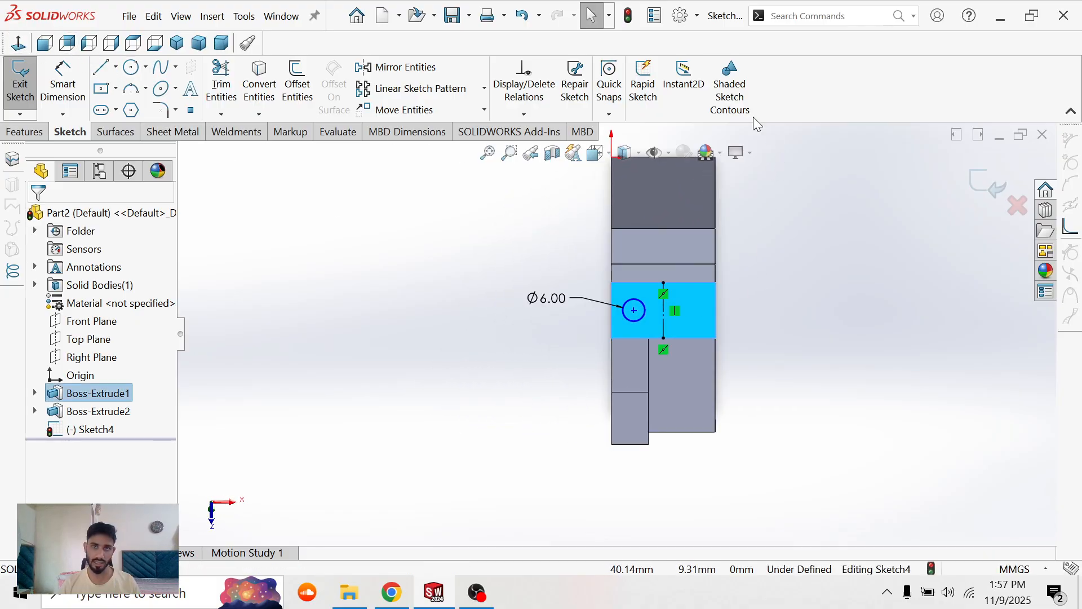
right_click(697, 40)
mouse_move(732, 116)
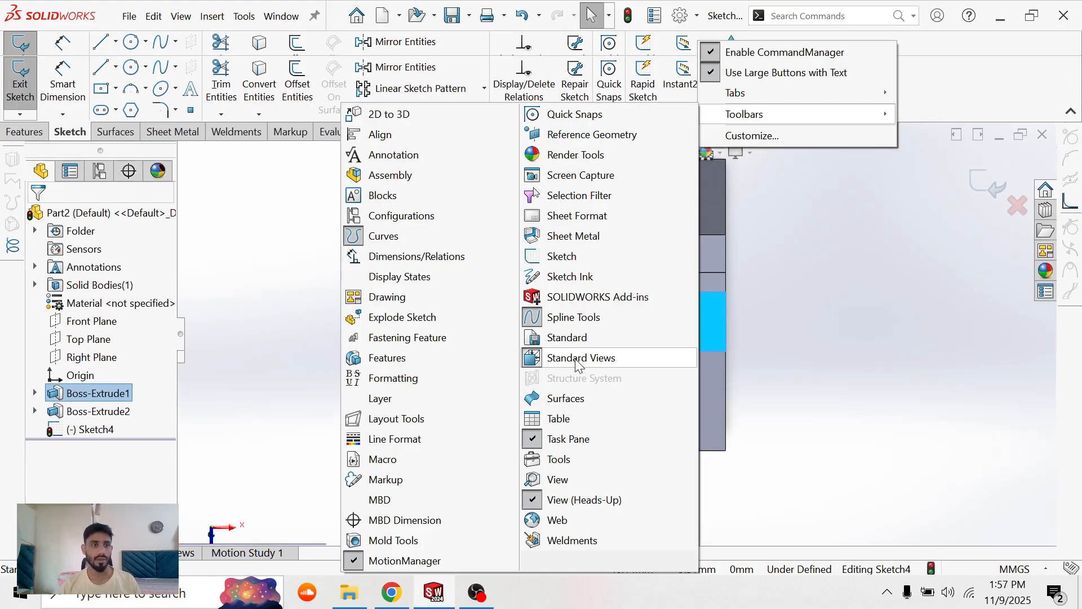
click(329, 265)
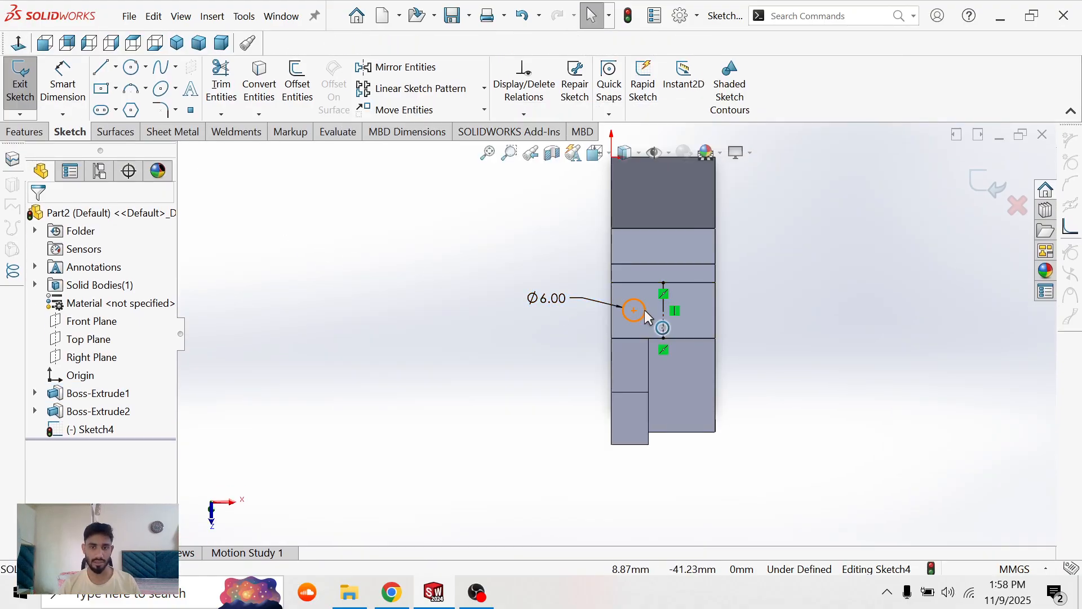
- Following View A-A in the PDF drawing, dimension the circle's centre 7.5 mm from the end face's long edge on the slot side
scroll(687, 319, down, 2)
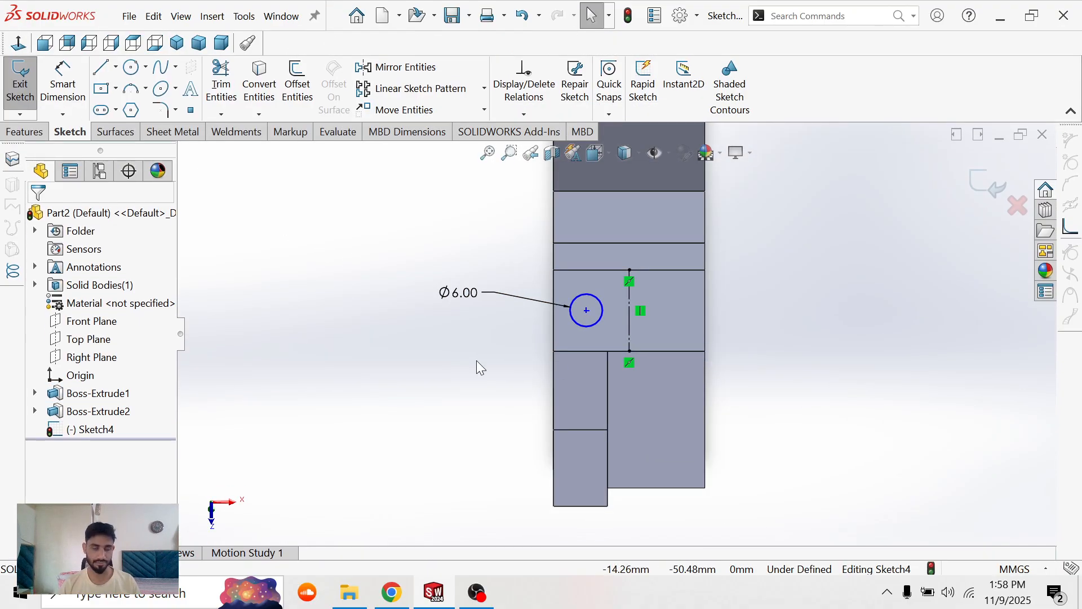
key(alt+Tab)
key(alt+Tab)
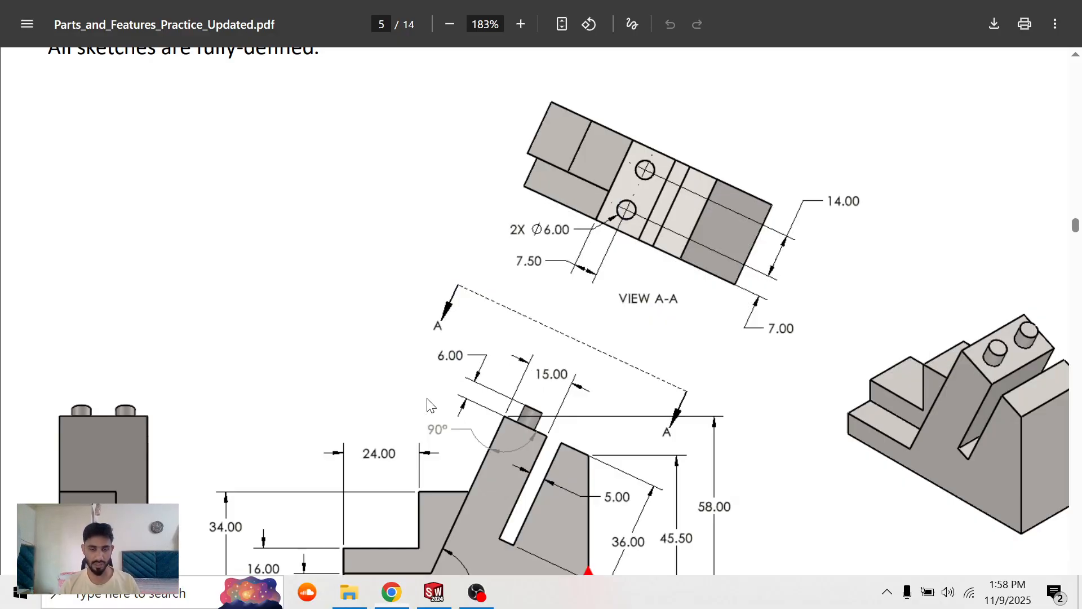
click(597, 270)
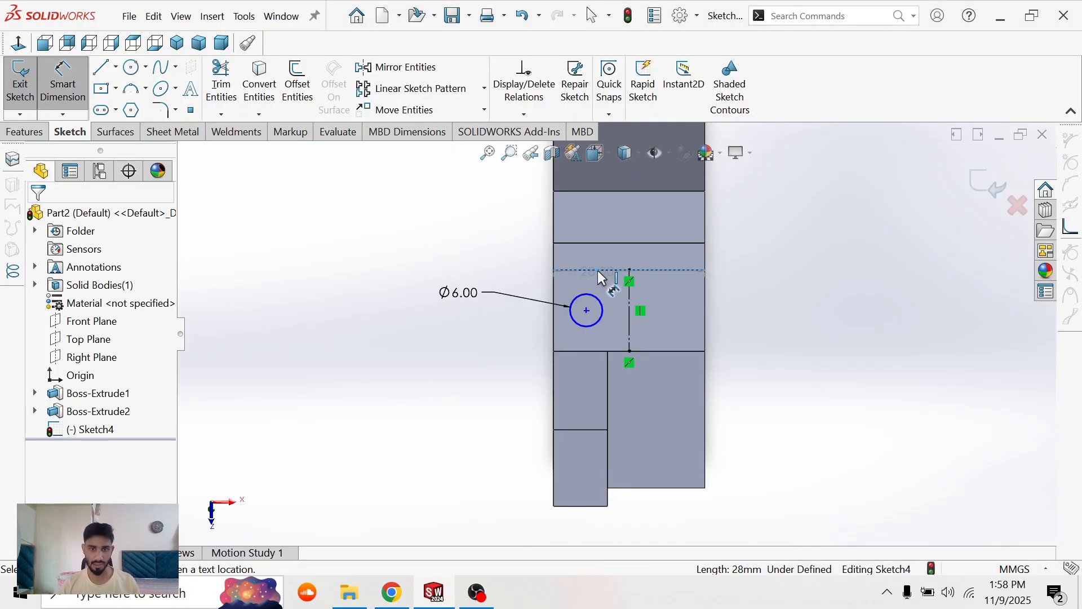
click(586, 310)
click(392, 287)
text(7.5)
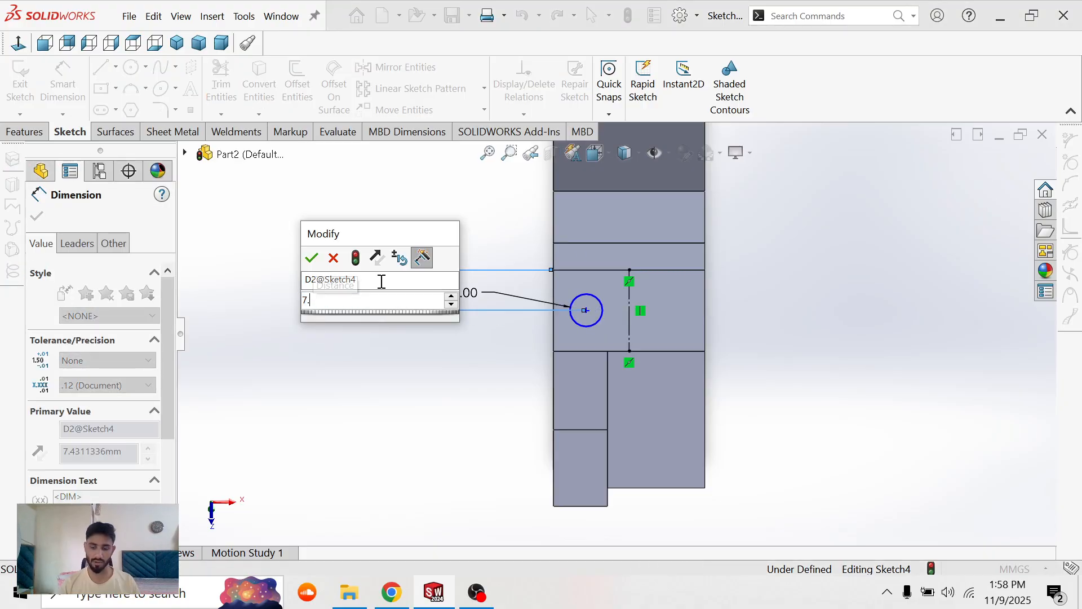
key(Return)
- Dimension the circle's centre 7 mm from the end face's short side edge, as given in the PDF drawing
key(alt+Tab)
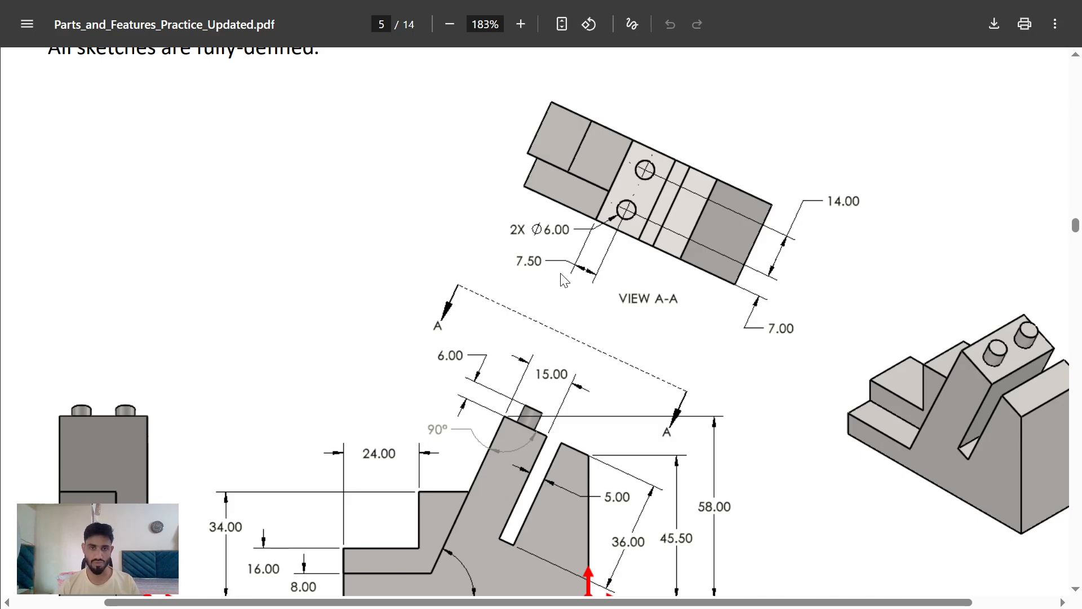
key(alt+Tab)
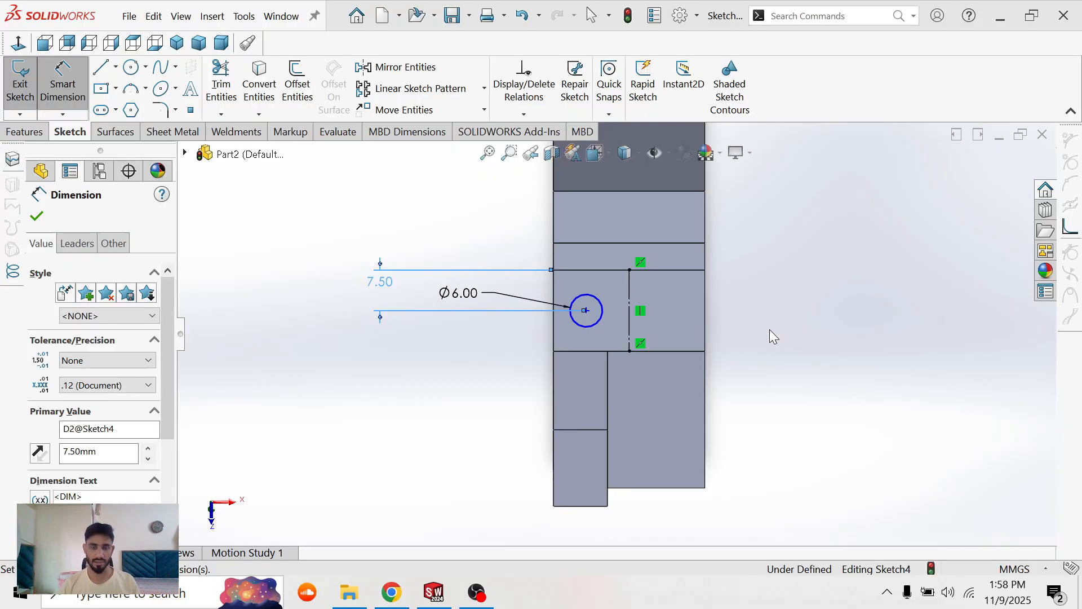
click(586, 311)
click(552, 351)
click(496, 372)
text(7190059)
key(Return)
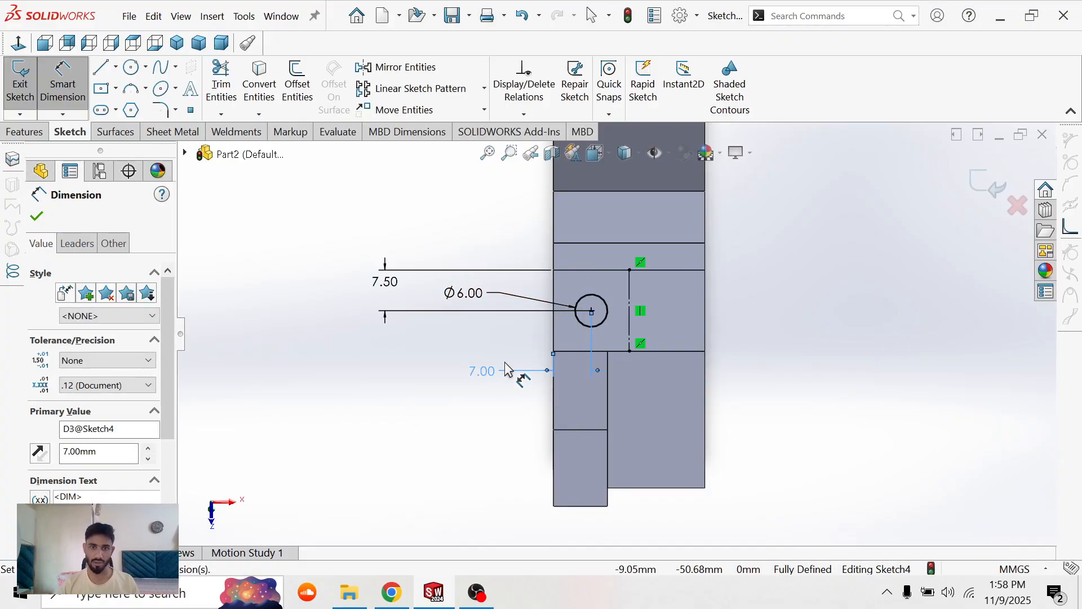
- Consult View A-A in the PDF drawing and mirror the 6 mm circle about the end face's vertical construction line
key(alt+Tab)
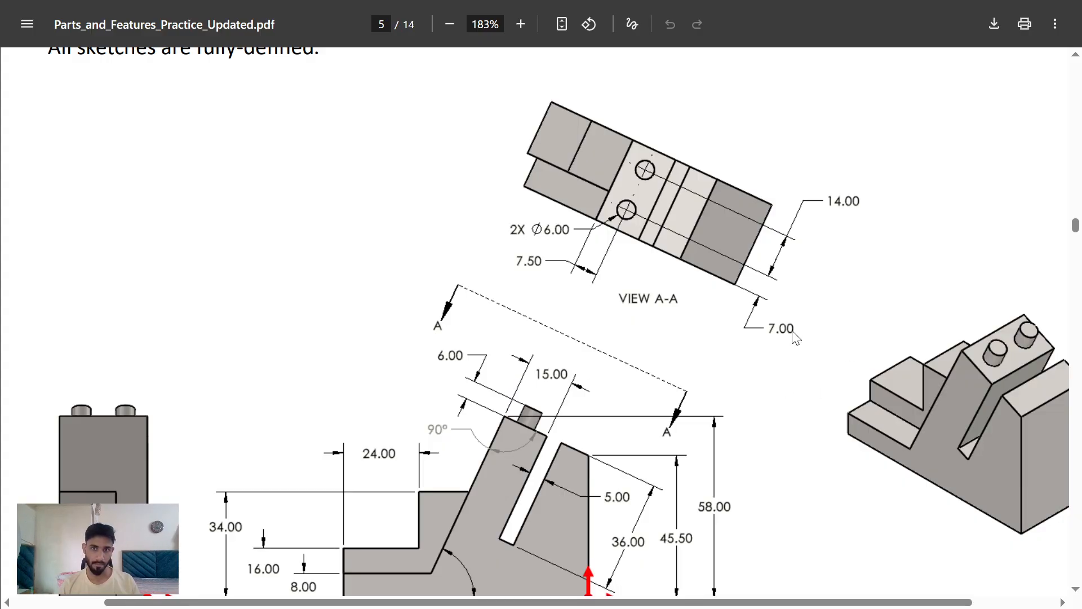
key(alt+Tab)
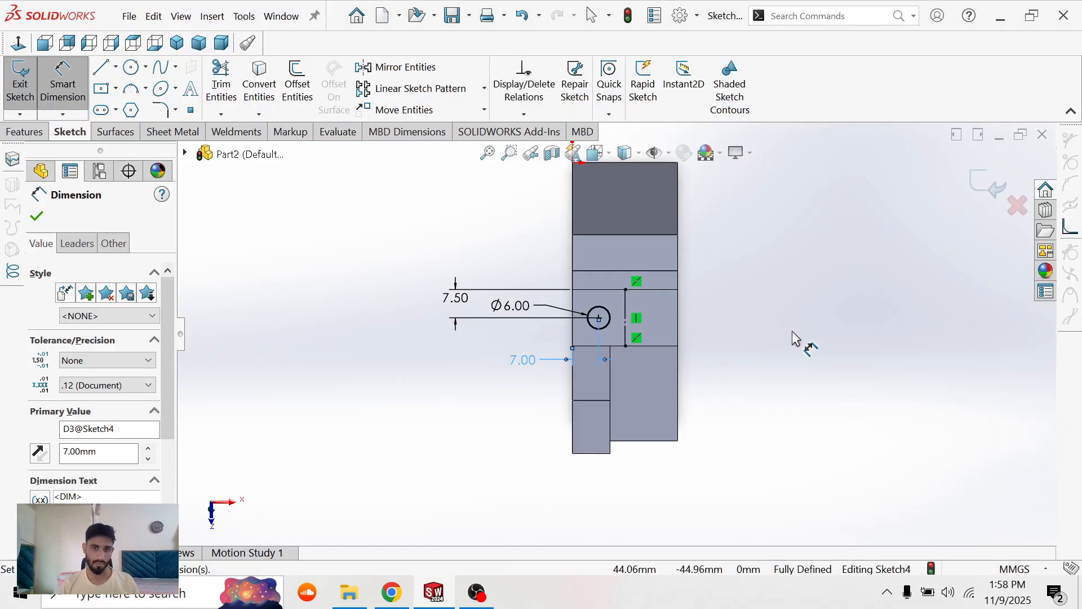
key(alt+Tab)
key(alt+Tab)
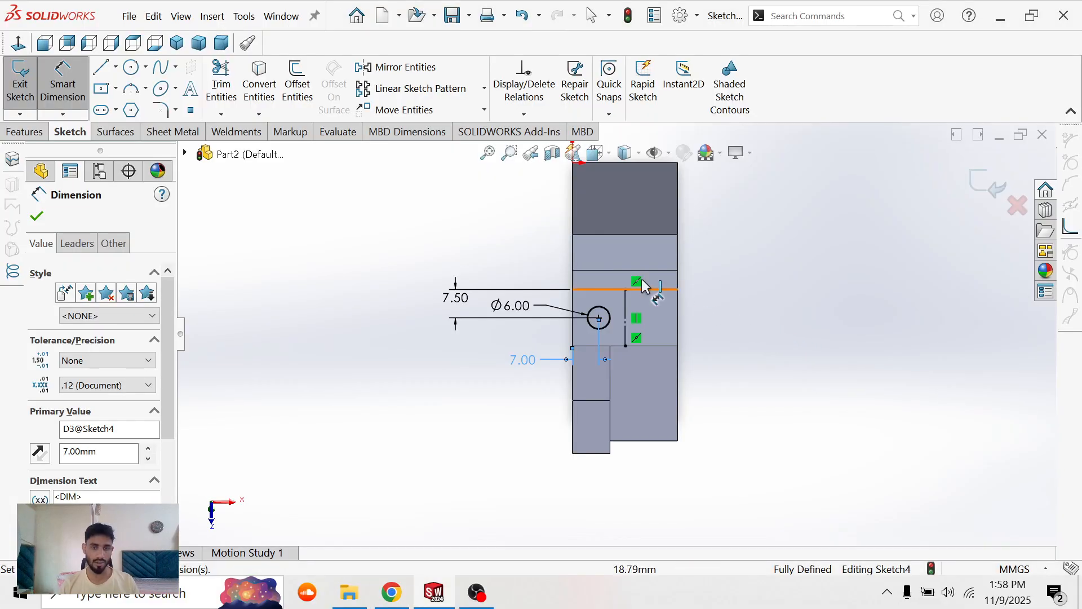
scroll(636, 314, down, 5)
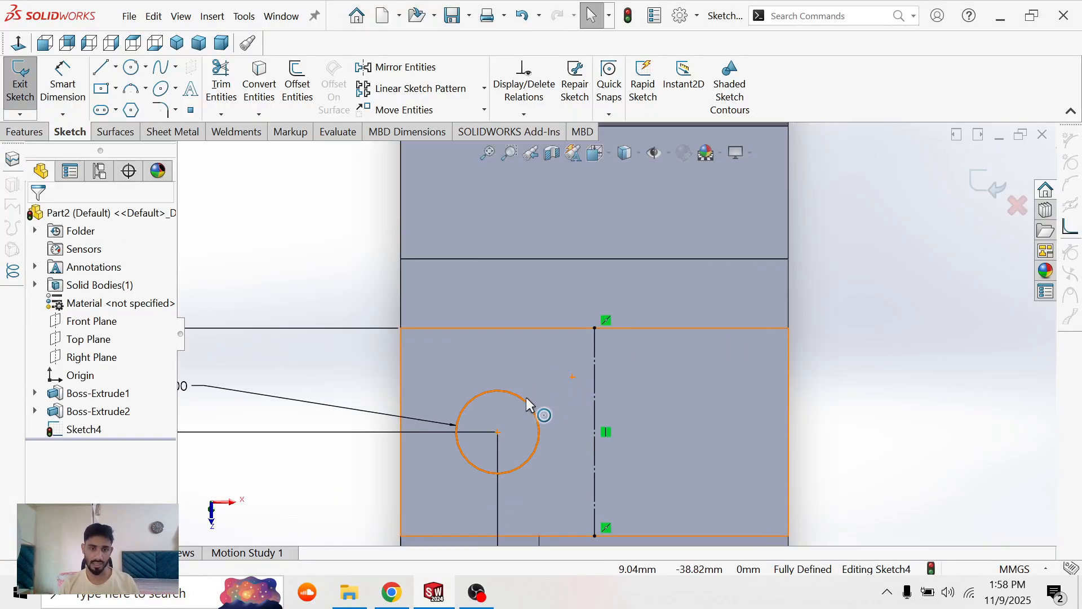
click(524, 394)
scroll(532, 402, up, 2)
click(532, 401)
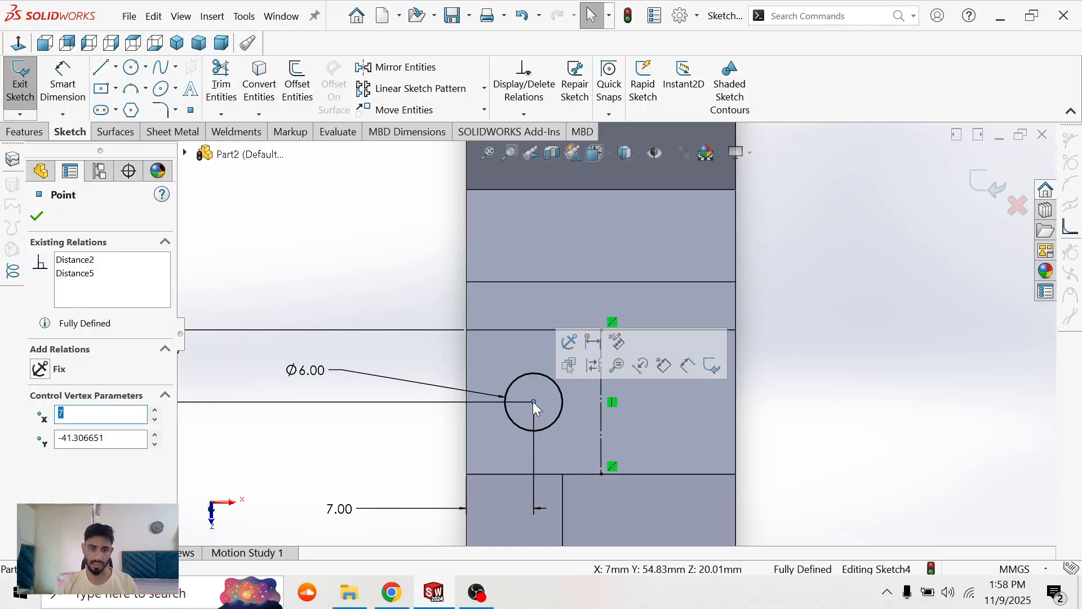
key(Escape)
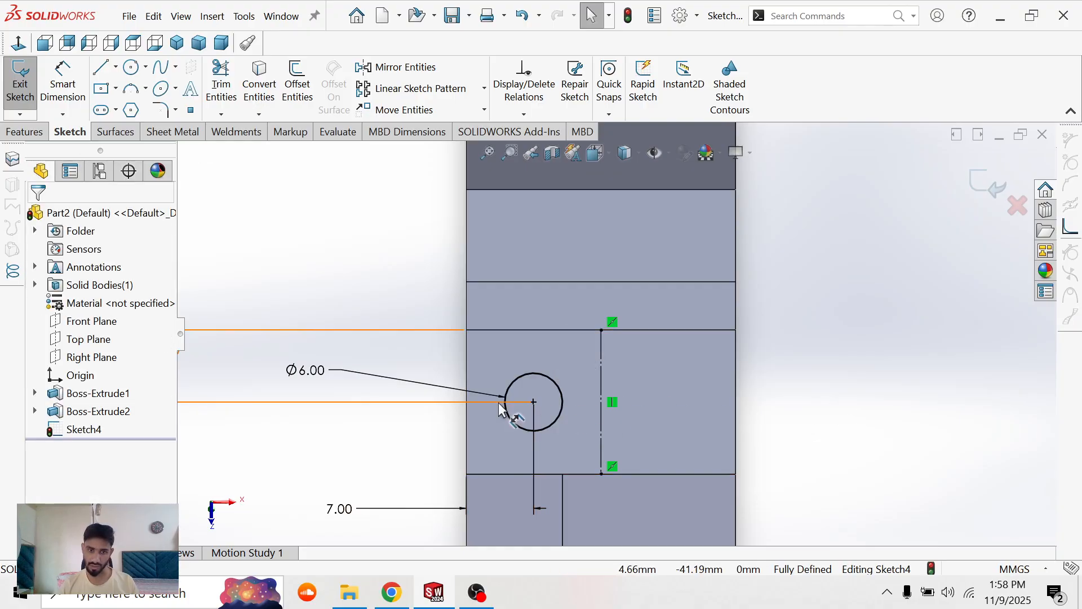
click(533, 400)
key(Escape)
click(560, 387)
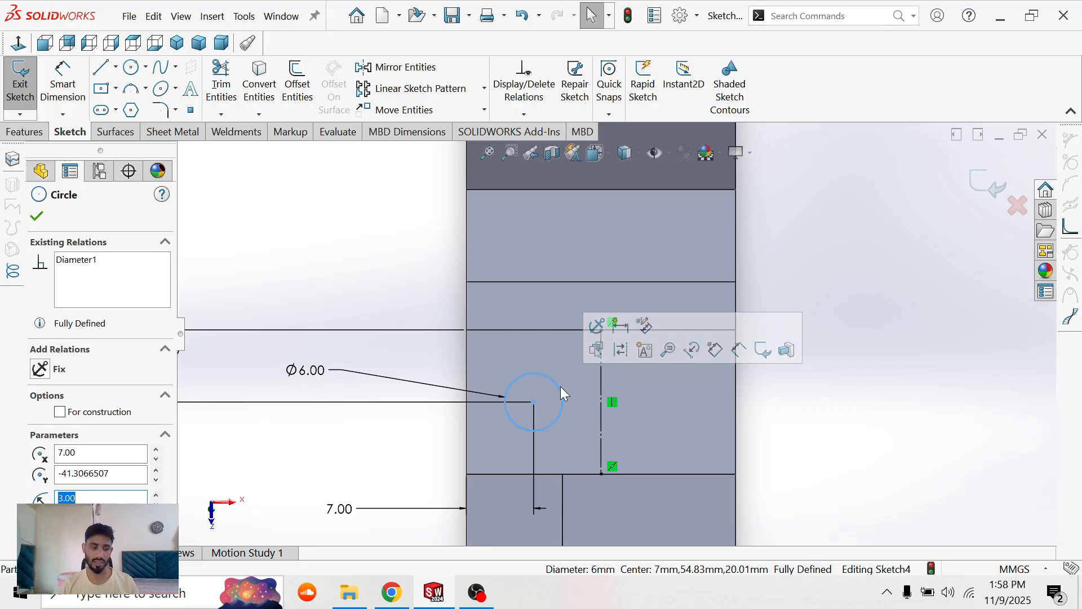
click(381, 77)
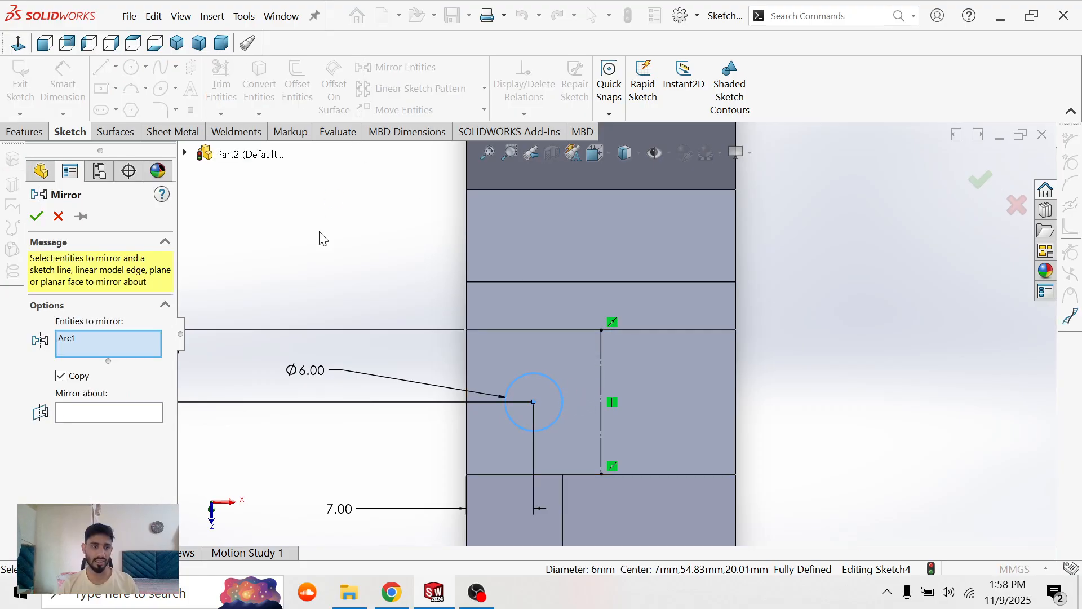
click(76, 412)
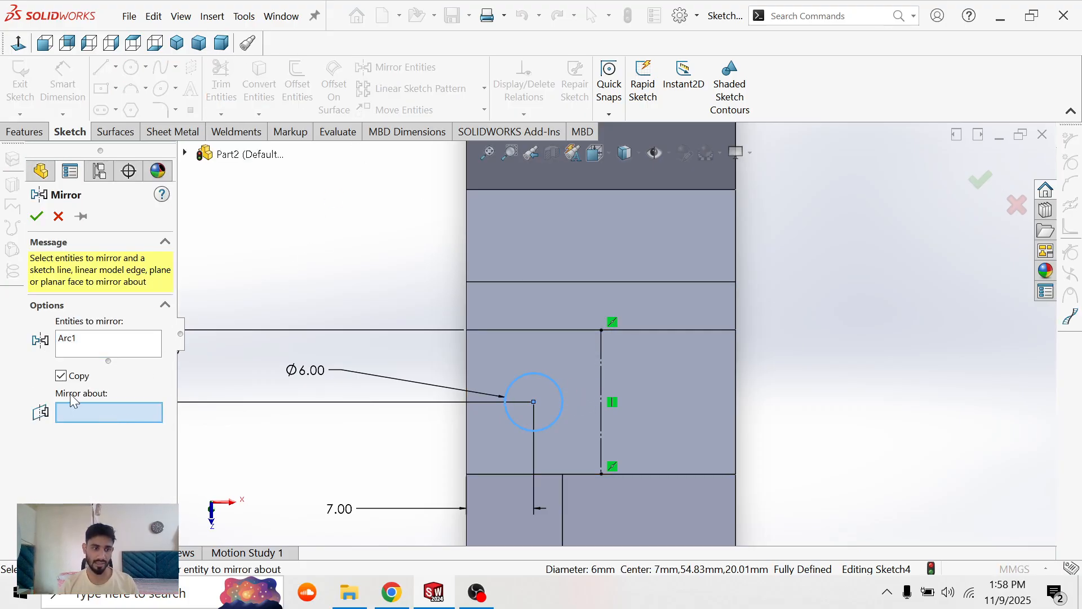
click(601, 355)
click(36, 215)
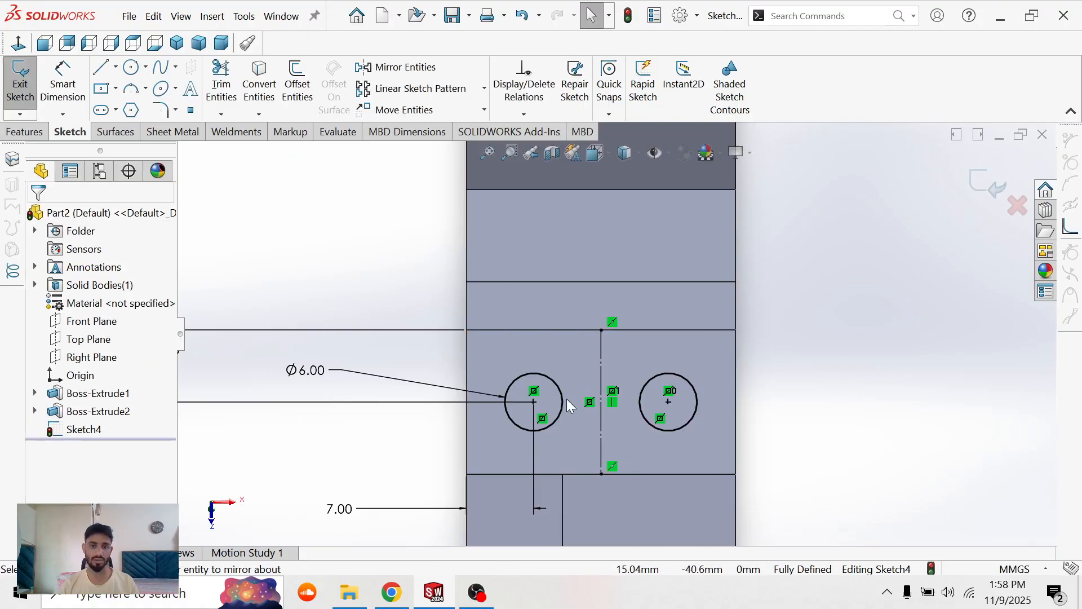
- Extrude both circles as a blind, merged boss to the 6 mm pin height given in the PDF drawing
key(f)
click(25, 132)
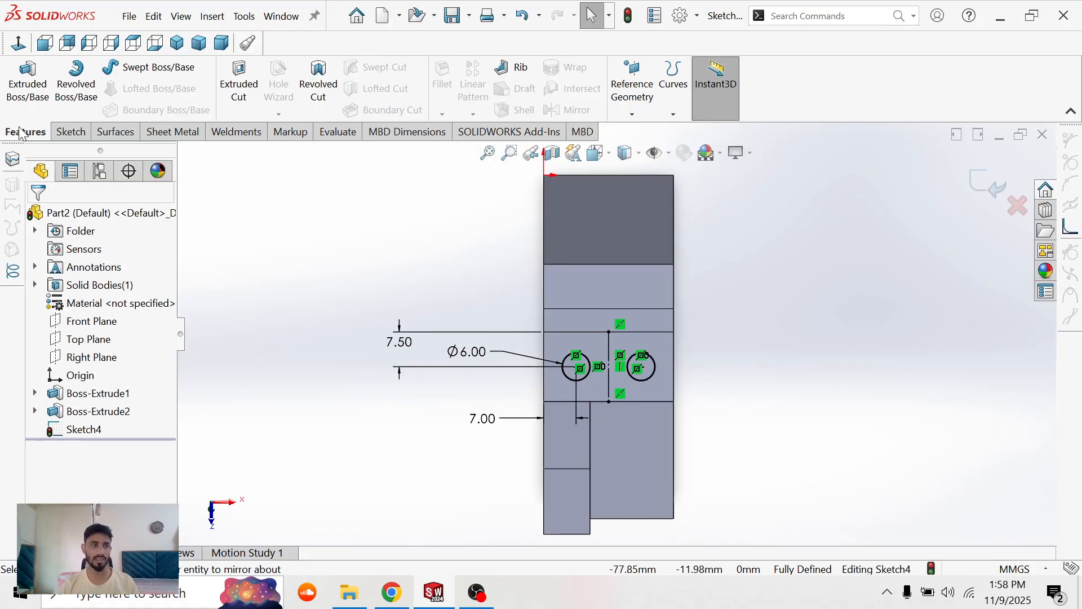
click(27, 84)
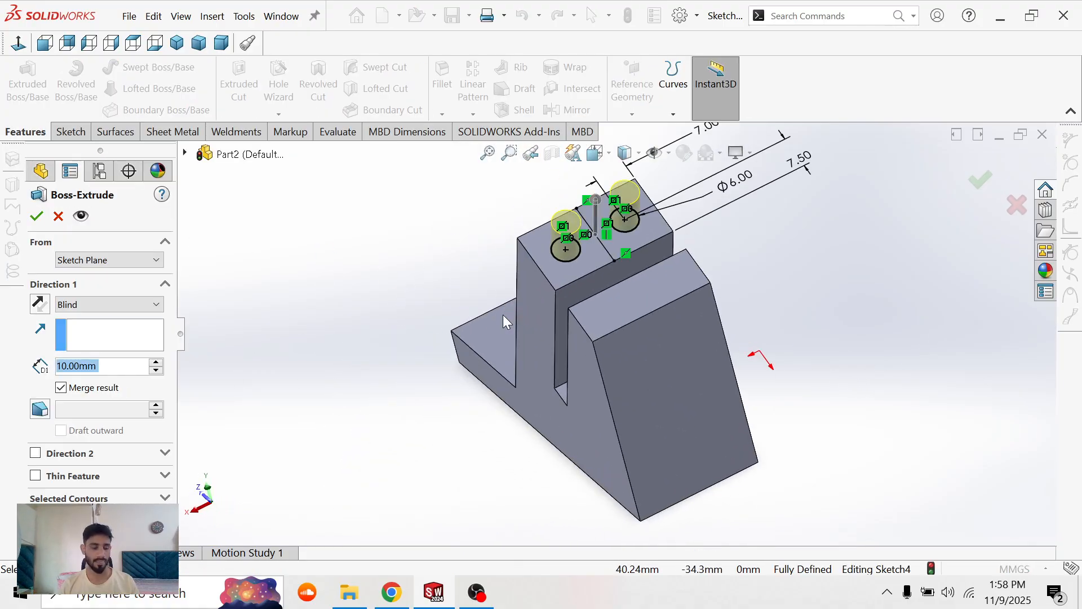
key(alt+Tab)
scroll(541, 377, down, 2)
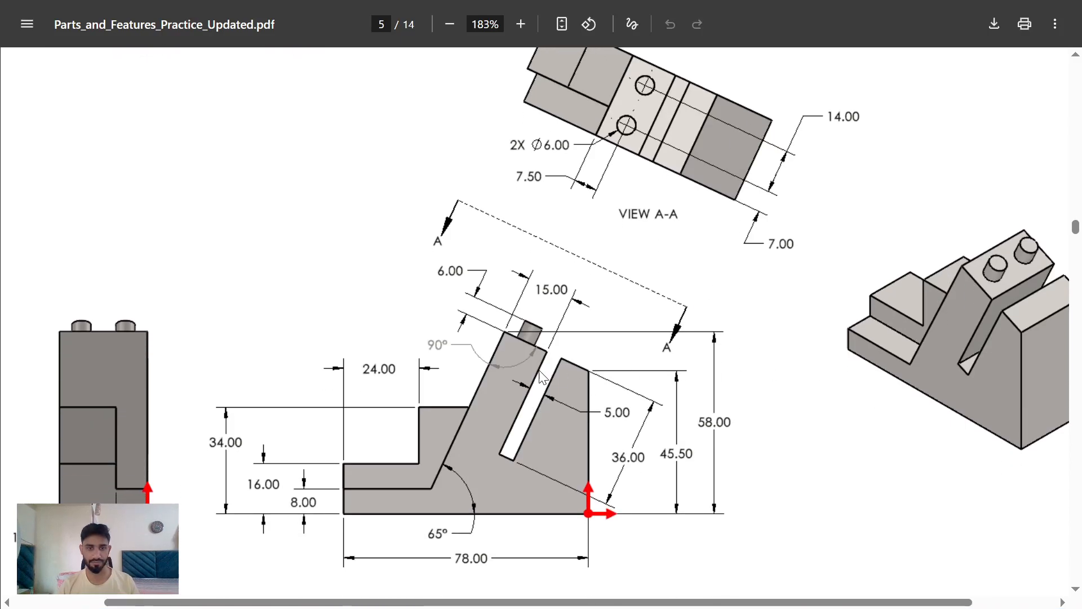
key(alt+Tab)
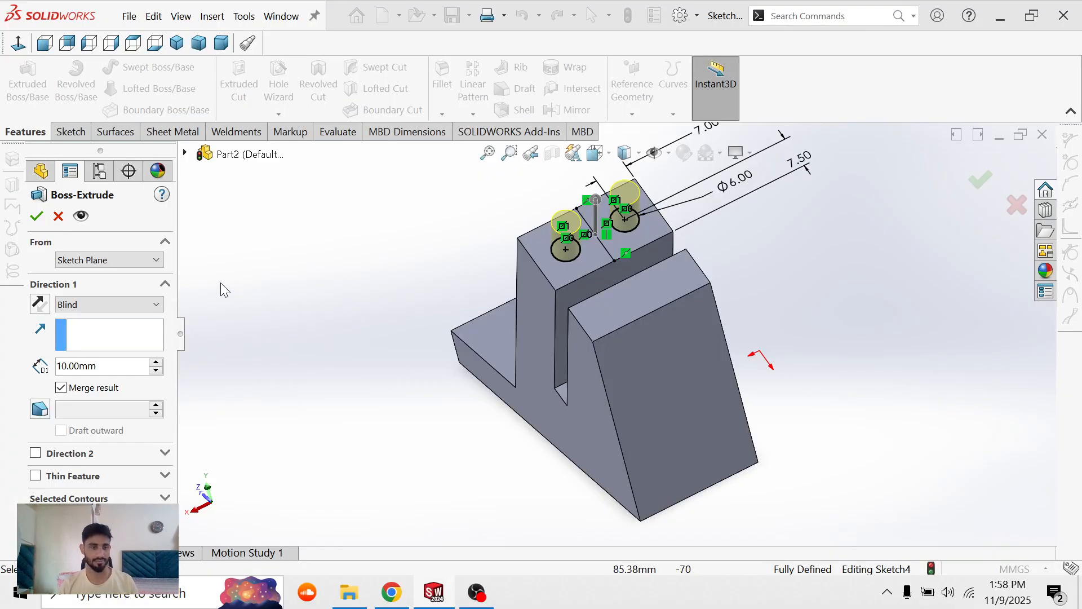
text(63)
key(Return)
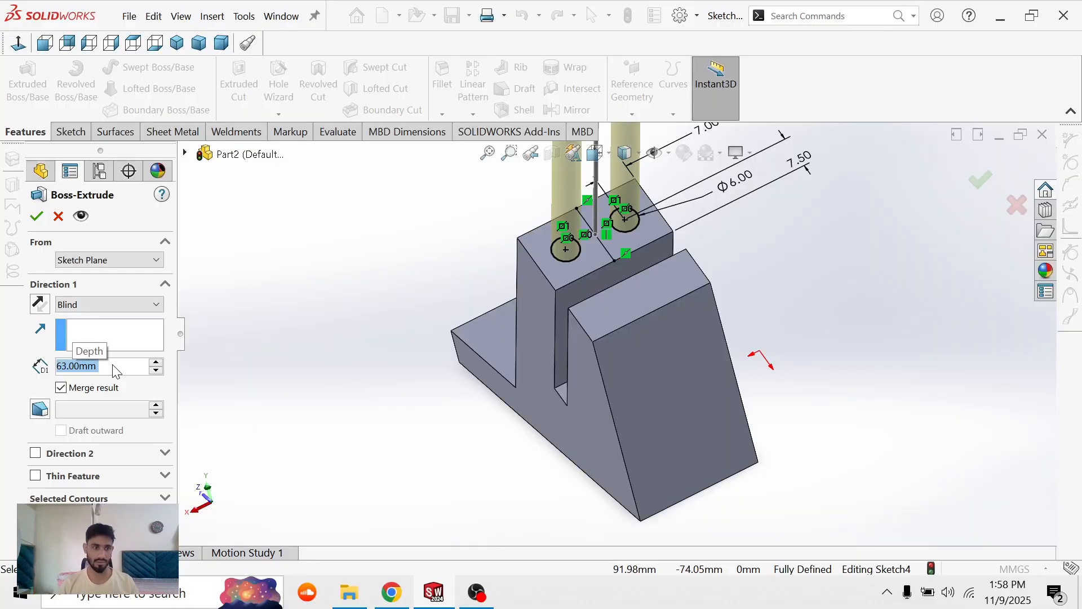
text(6)
key(Return)
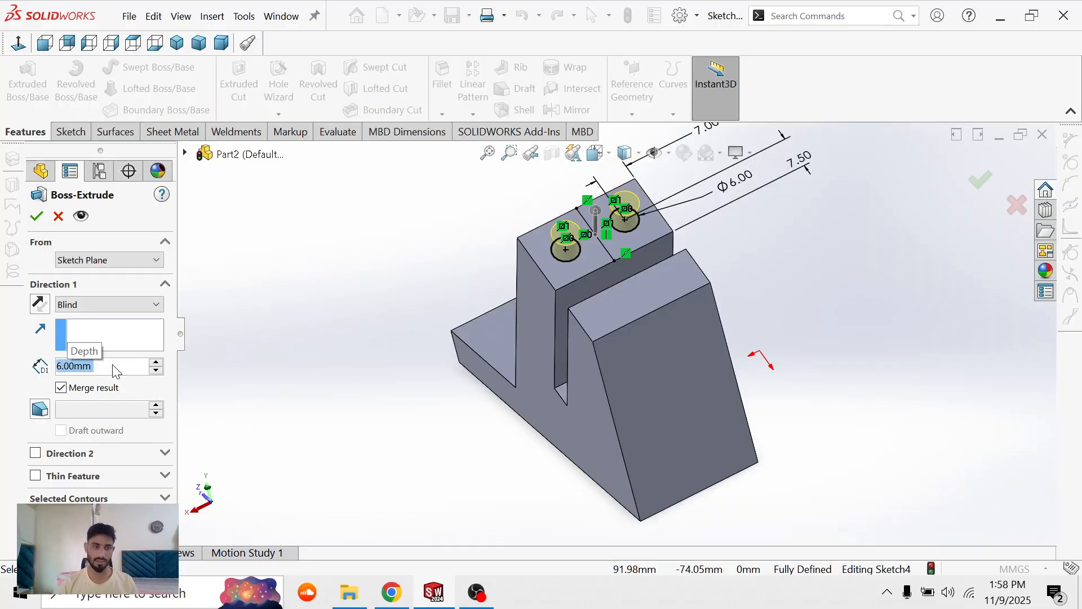
click(37, 216)
mouse_move(484, 286)
middle_down()
mouse_move(670, 311)
mouse_move(562, 279)
mouse_move(595, 333)
middle_up()
- Read the material named in the PDF's check instructions and apply Plain Carbon Steel to the part
key(alt+Tab)
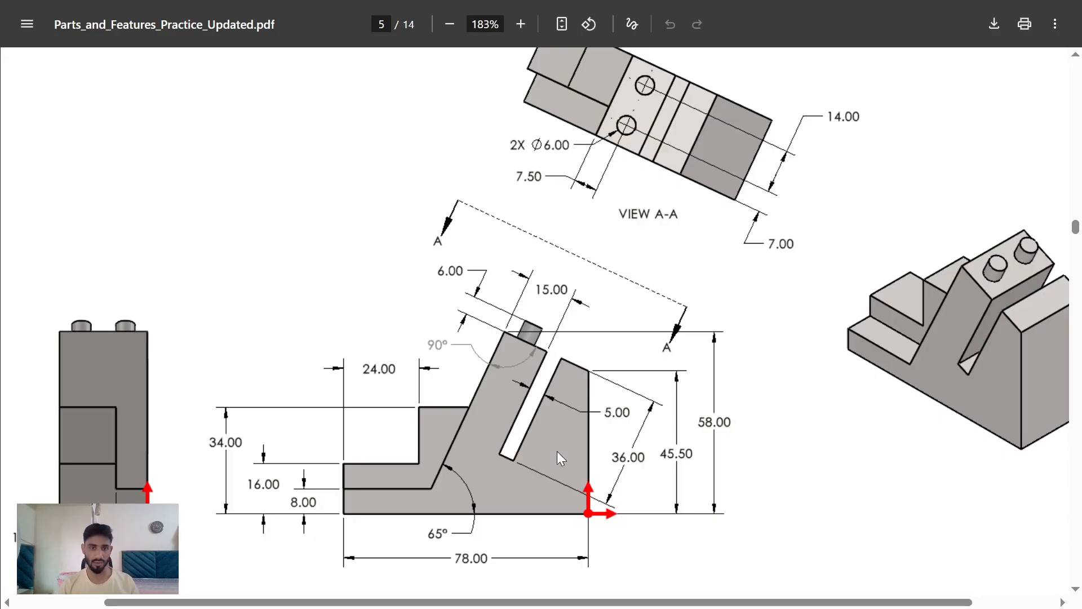
scroll(555, 454, down, 2)
ctrl+scroll(555, 459, down, 3)
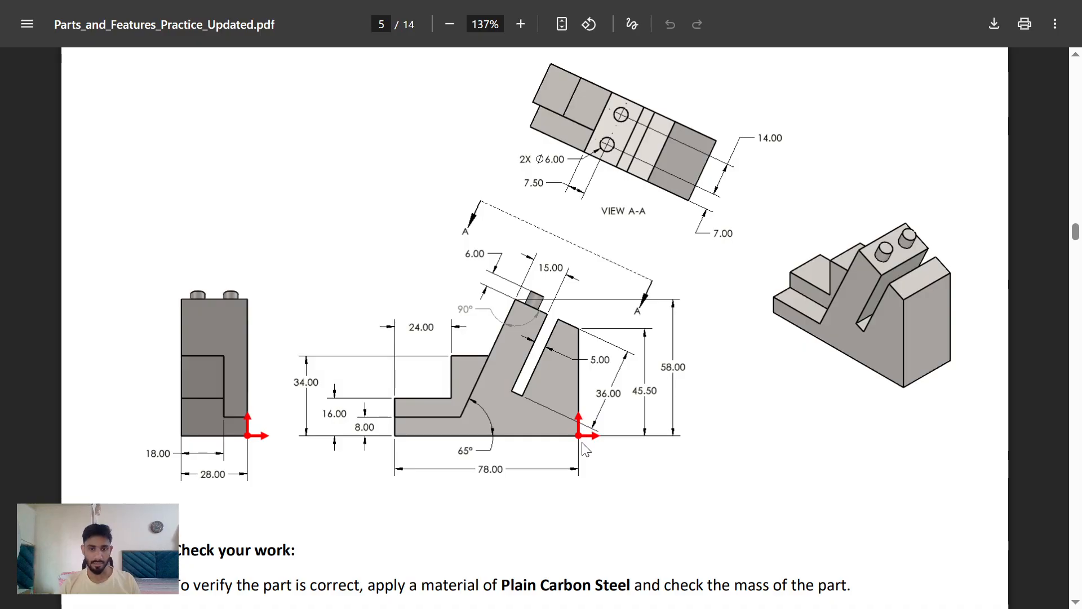
key(alt+Tab)
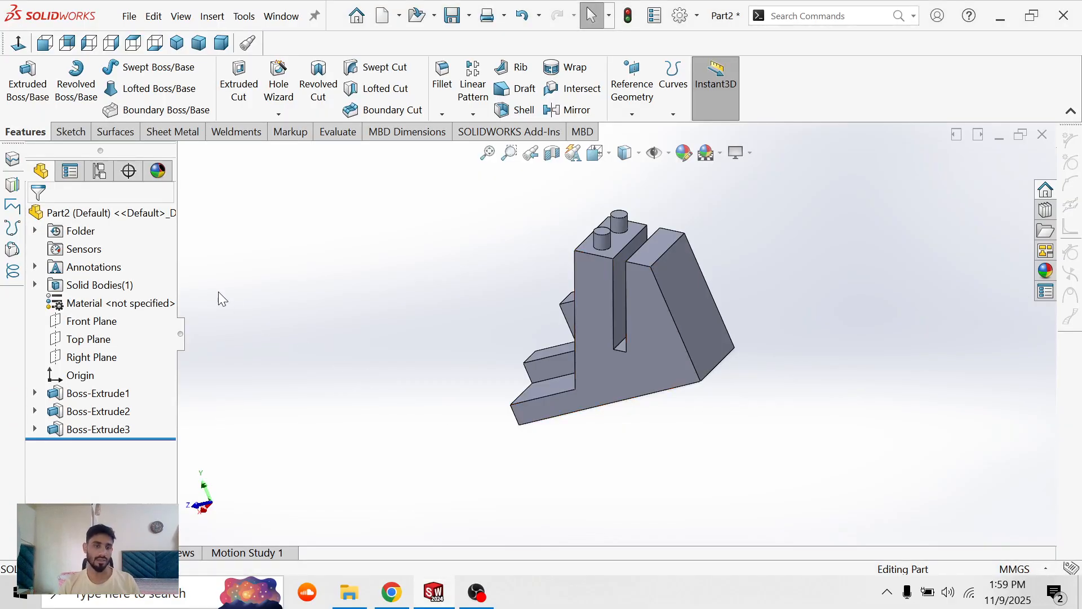
right_click(116, 303)
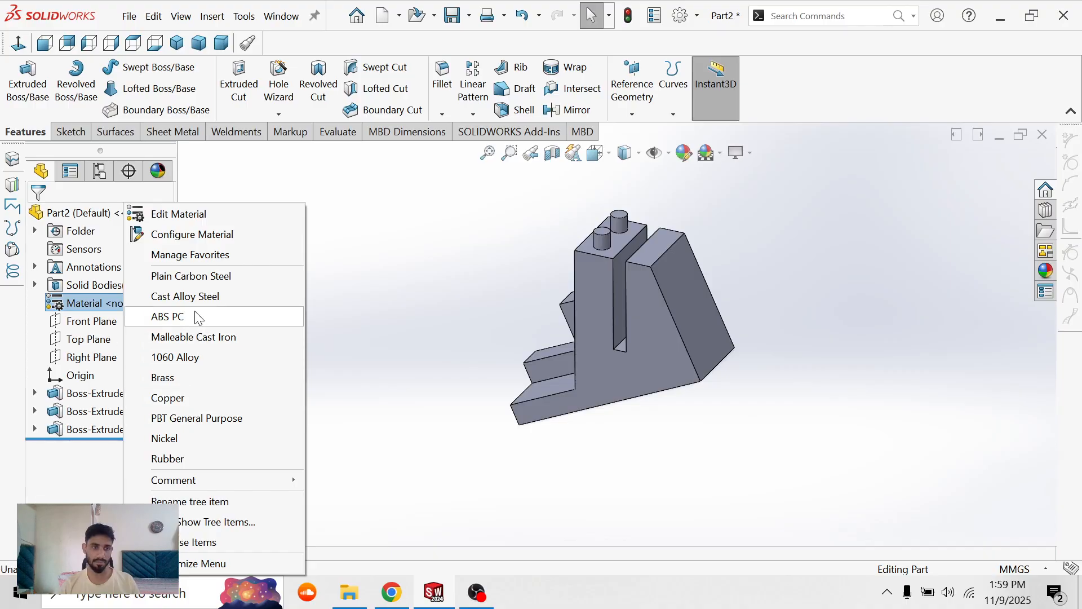
click(193, 276)
middle_drag(414, 321, 352, 281)
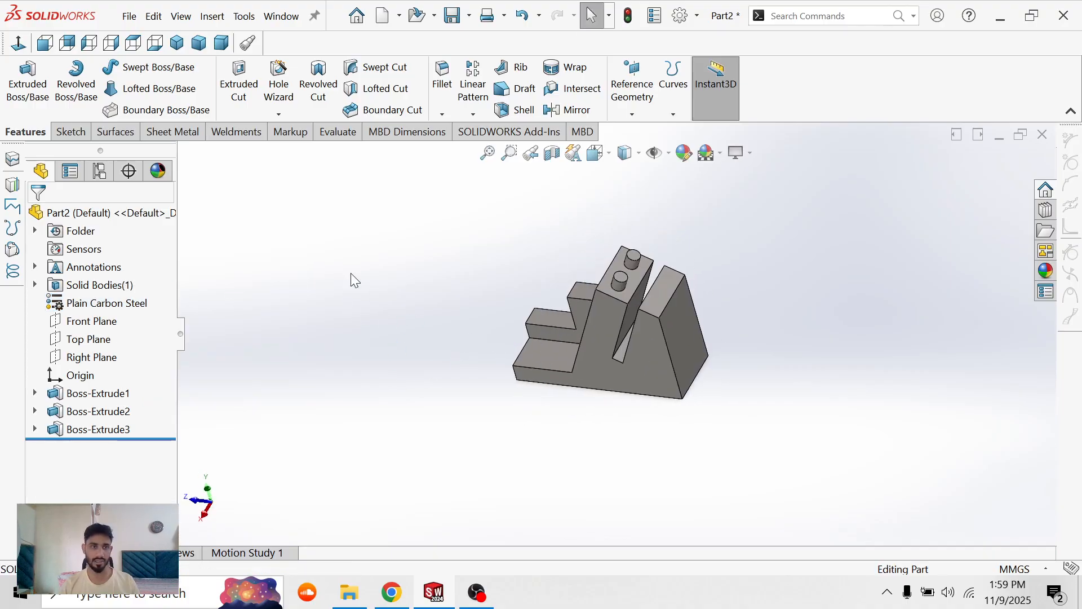
- Evaluate the part's mass properties and check its mass, then close the report
click(340, 132)
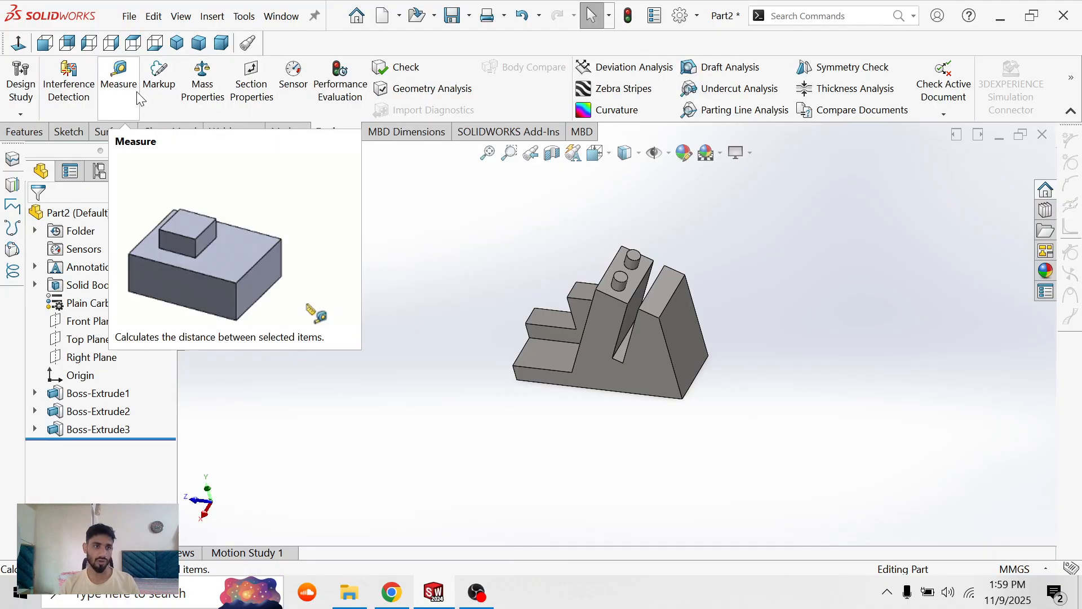
click(203, 76)
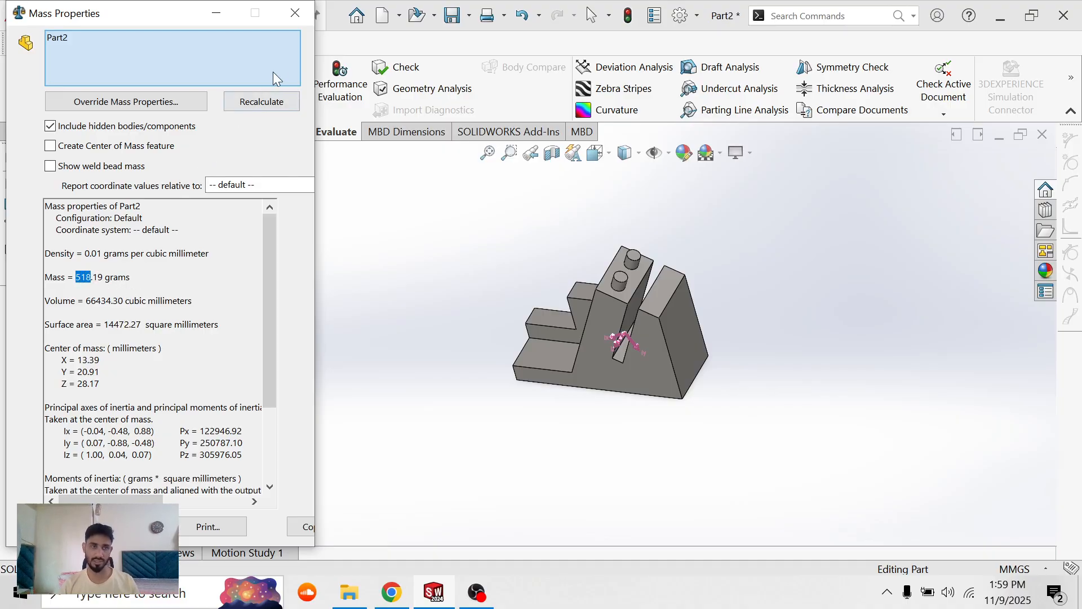
click(295, 13)
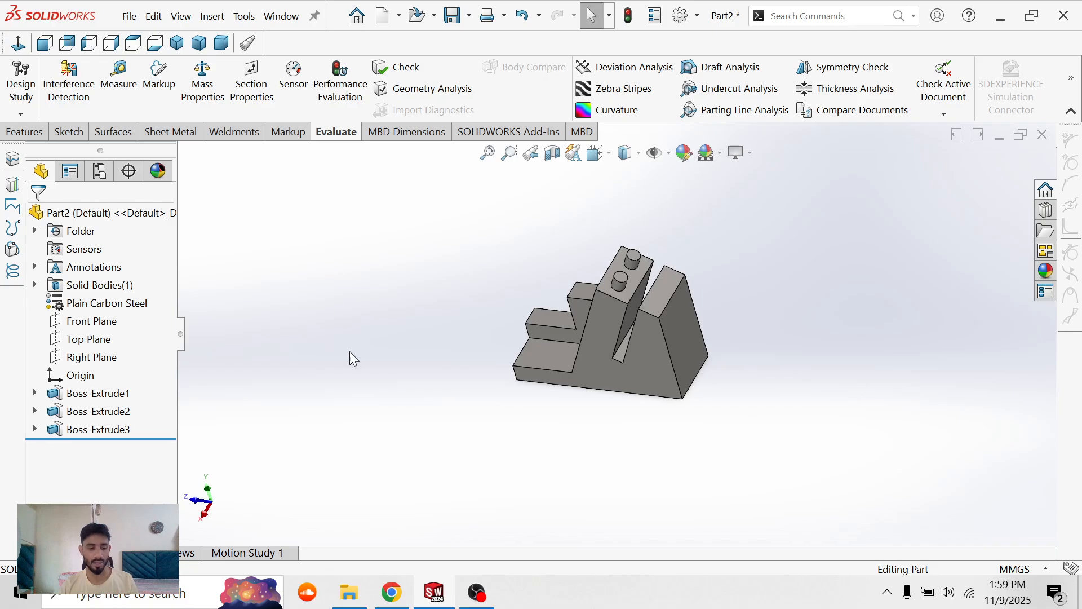
- Review the PDF's check instructions and drawing views against the finished part, and return to SOLIDWORKS
key(alt+Tab)
scroll(643, 490, down, 3)
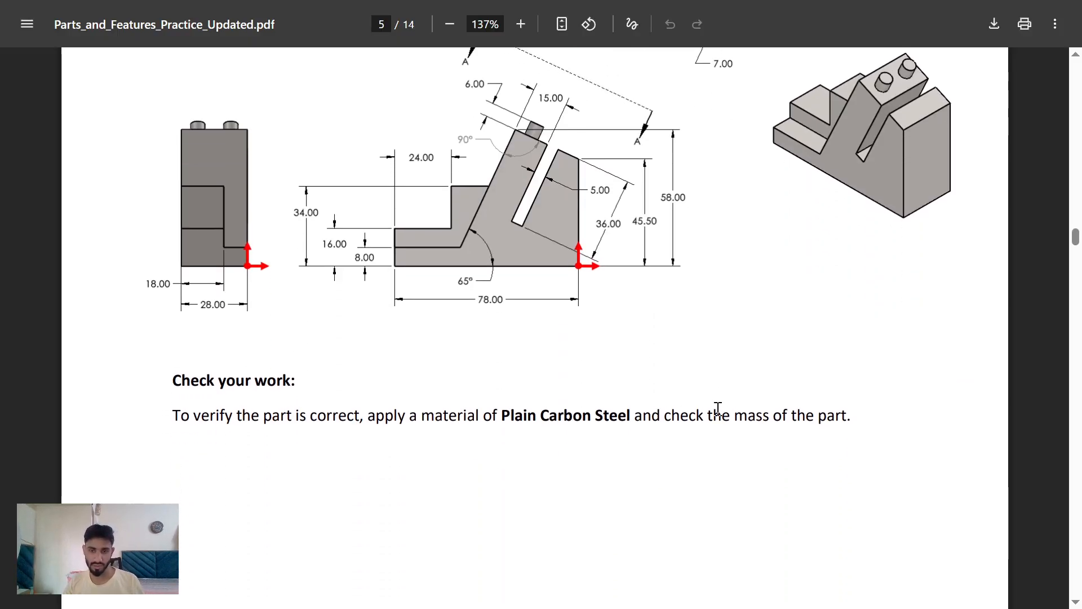
drag(825, 408, 717, 406)
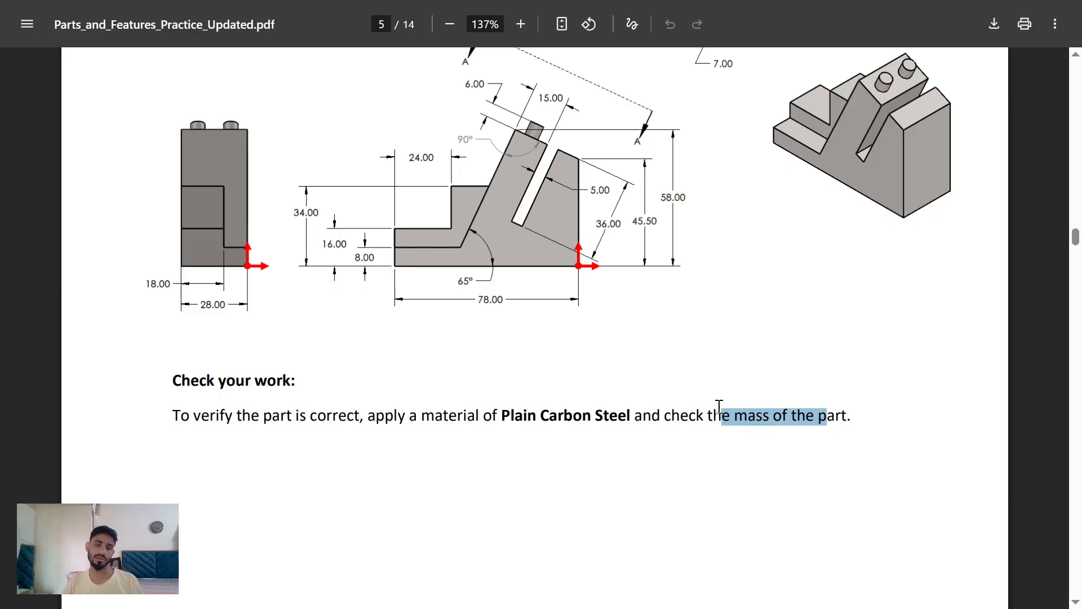
click(695, 440)
scroll(535, 388, down, 3)
scroll(573, 364, up, 3)
scroll(576, 368, up, 3)
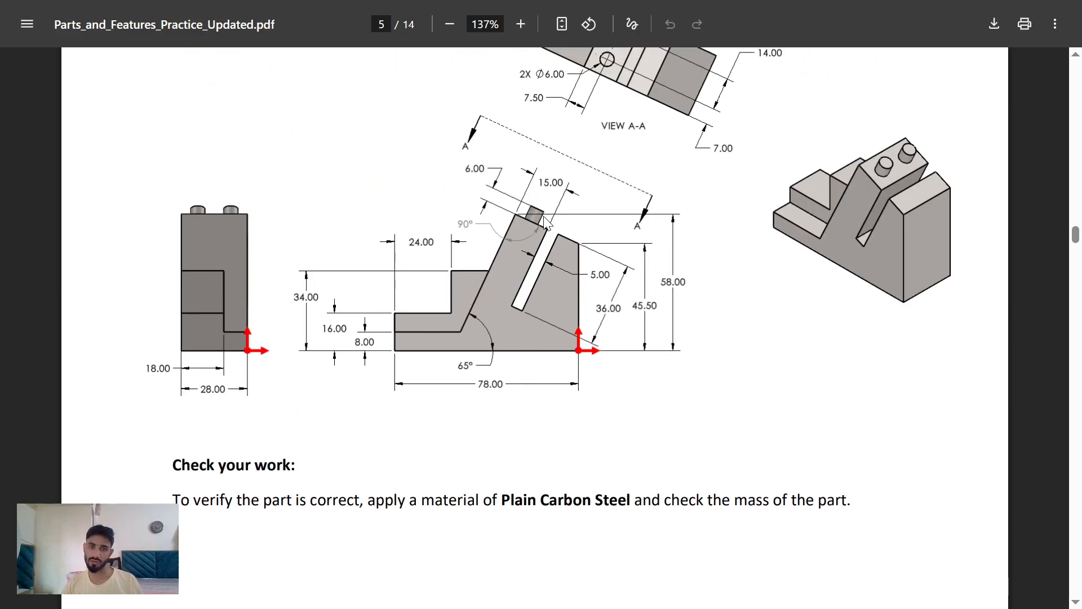
scroll(451, 253, up, 2)
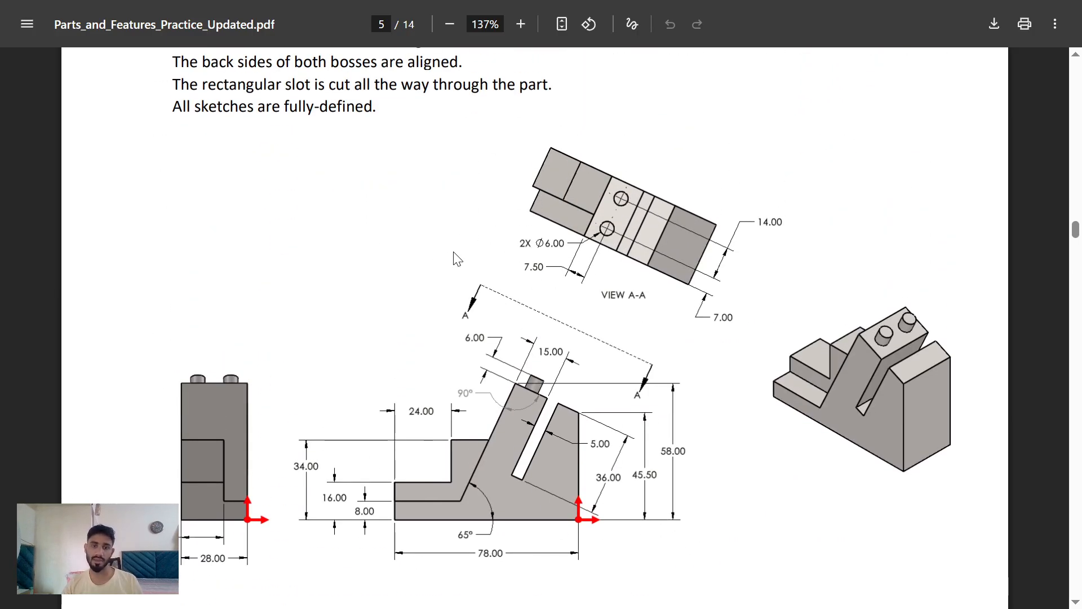
scroll(453, 252, down, 3)
key(alt+Tab)
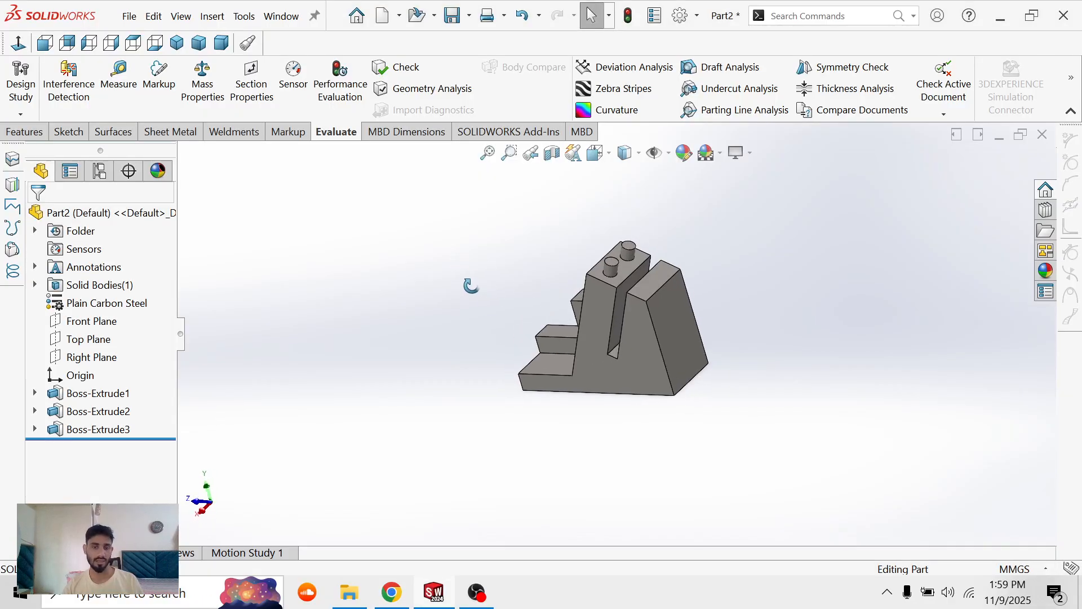